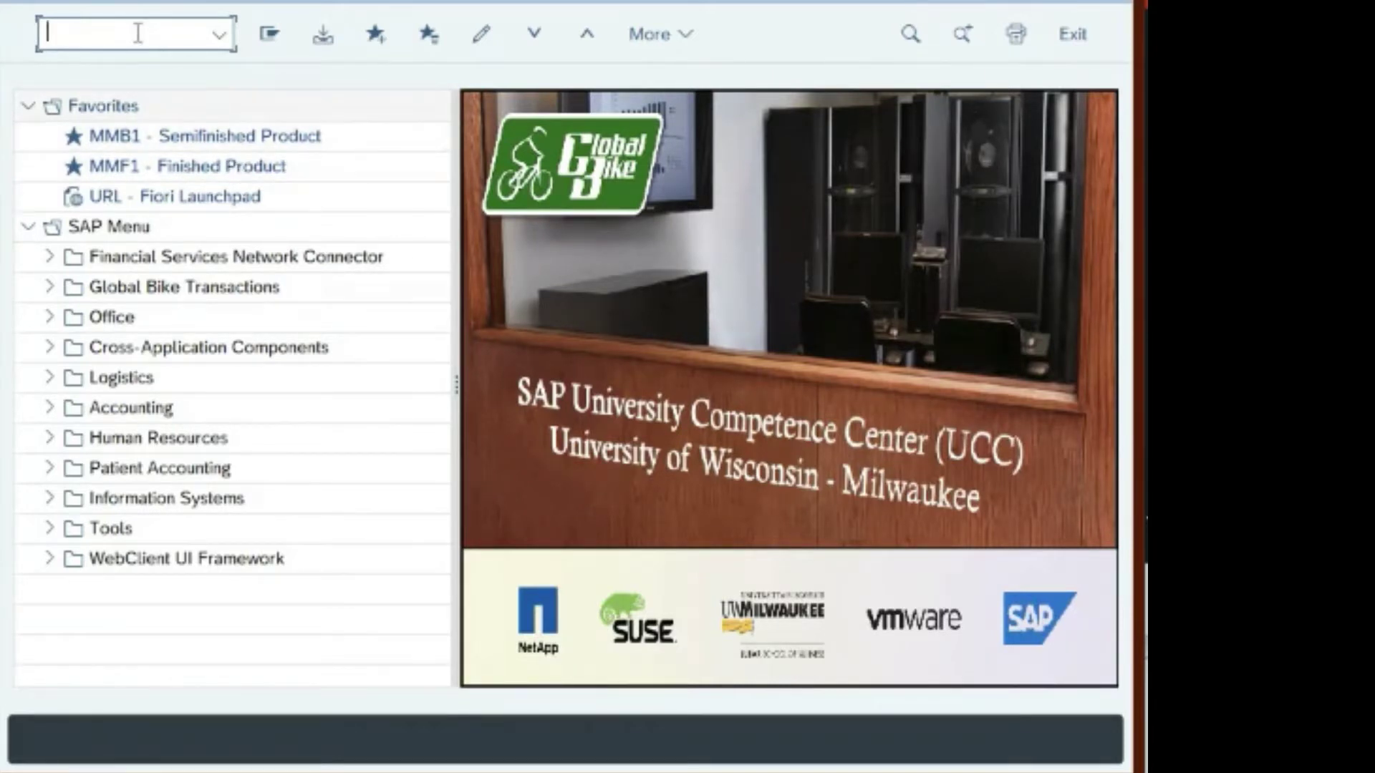
Step: Start the finished product creation transaction MMF1 and enter RFRT1000-172 as the material
type("MMF1")
key("Return")
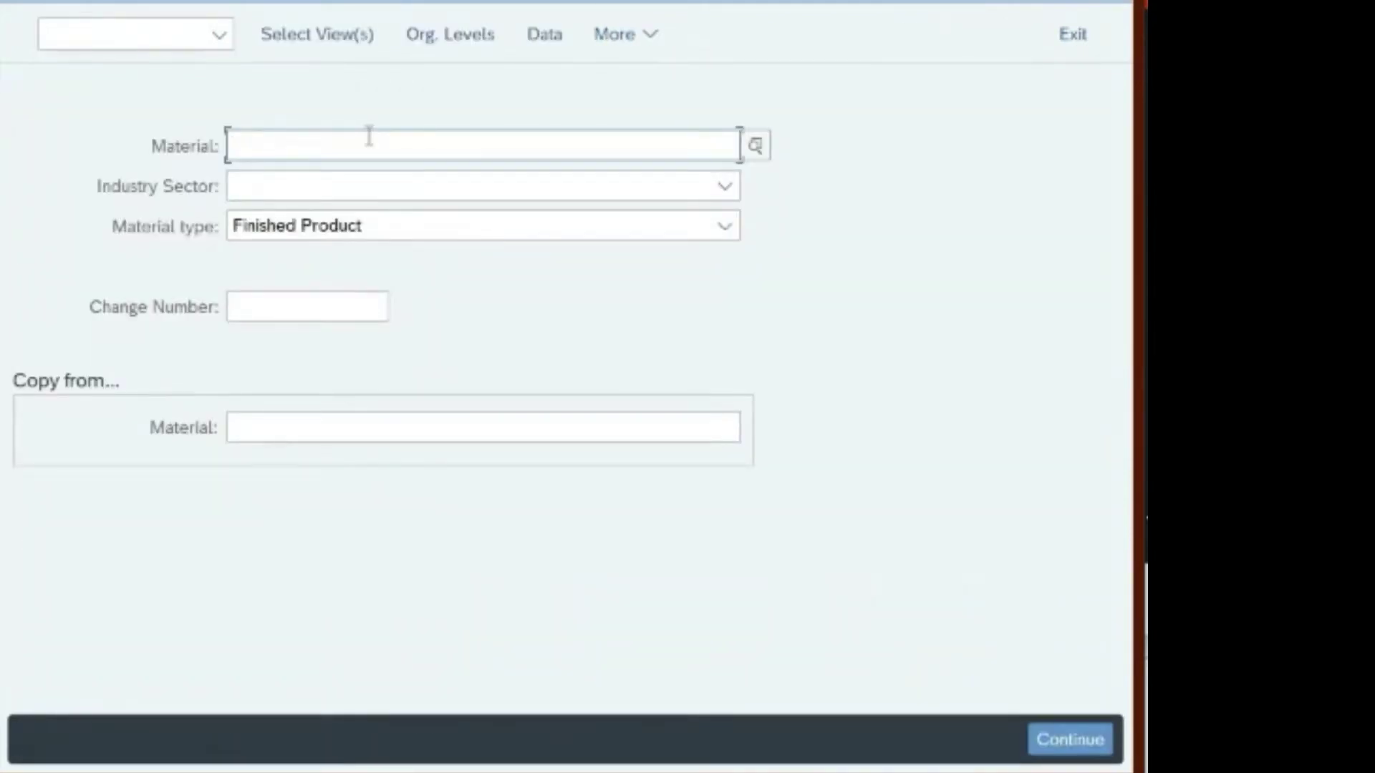
type("RF")
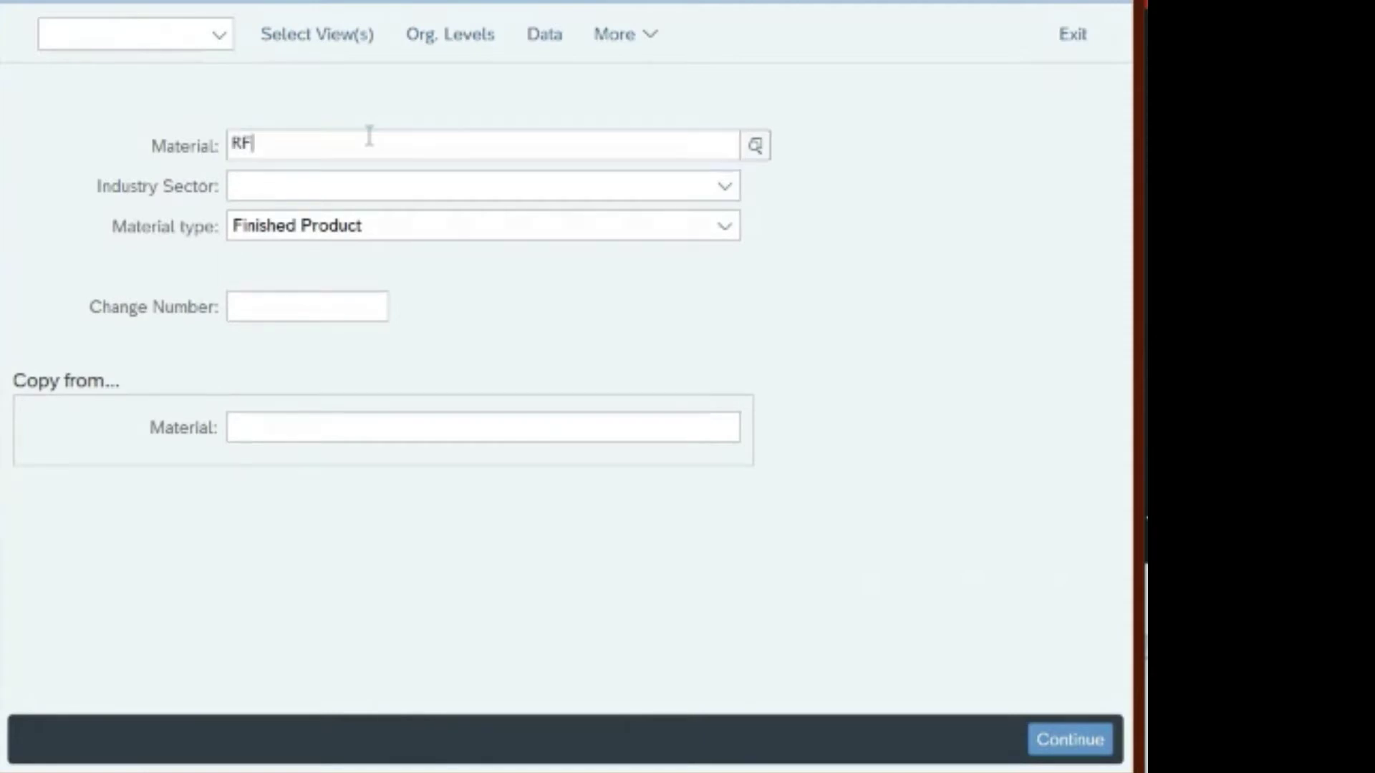
type("RT10")
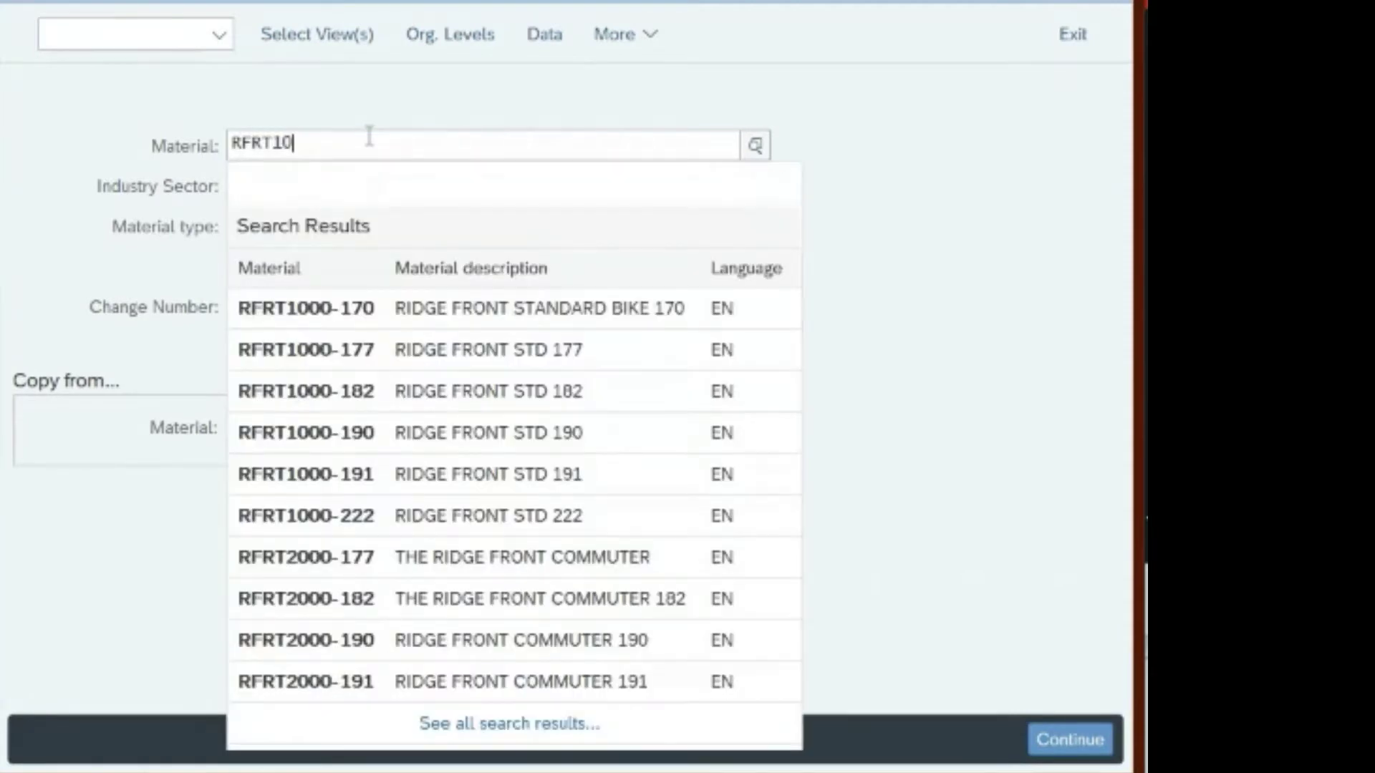
type("00-")
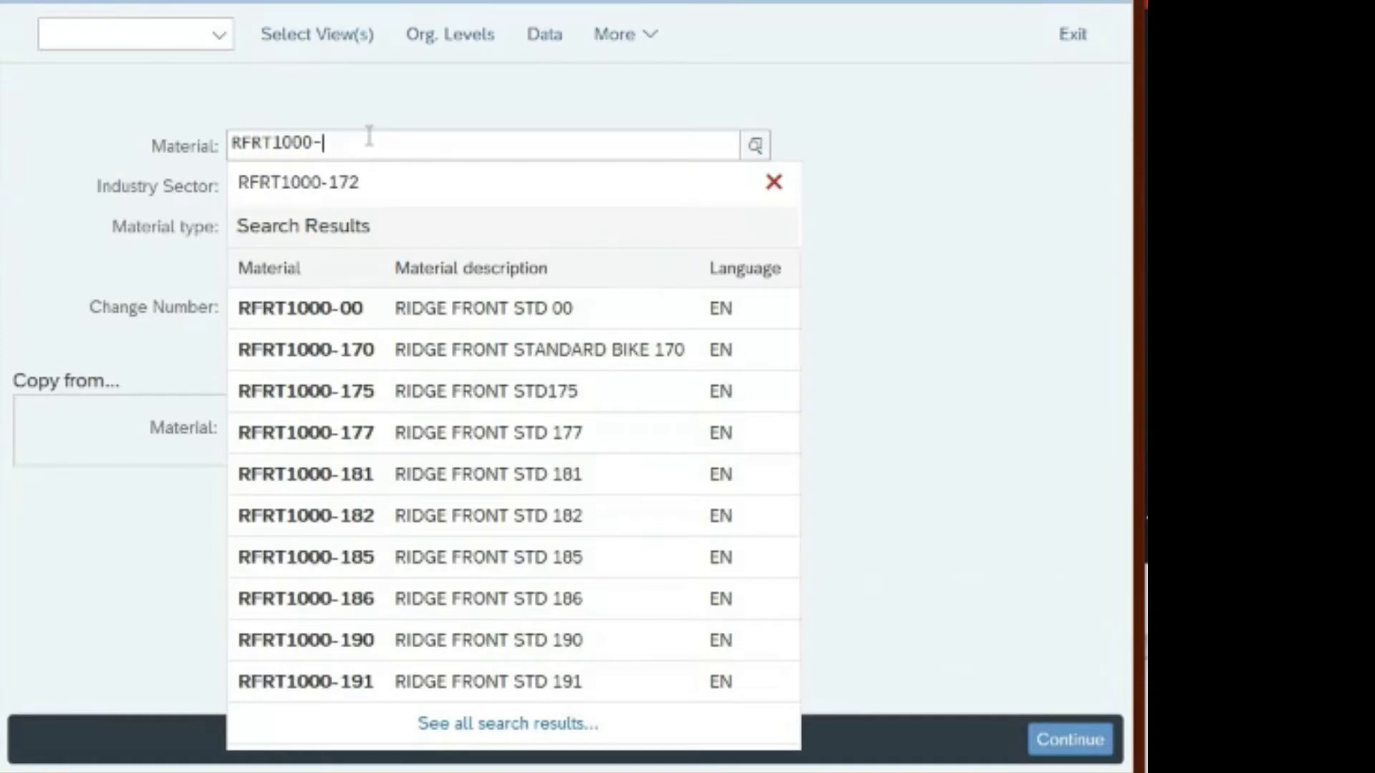
type("172")
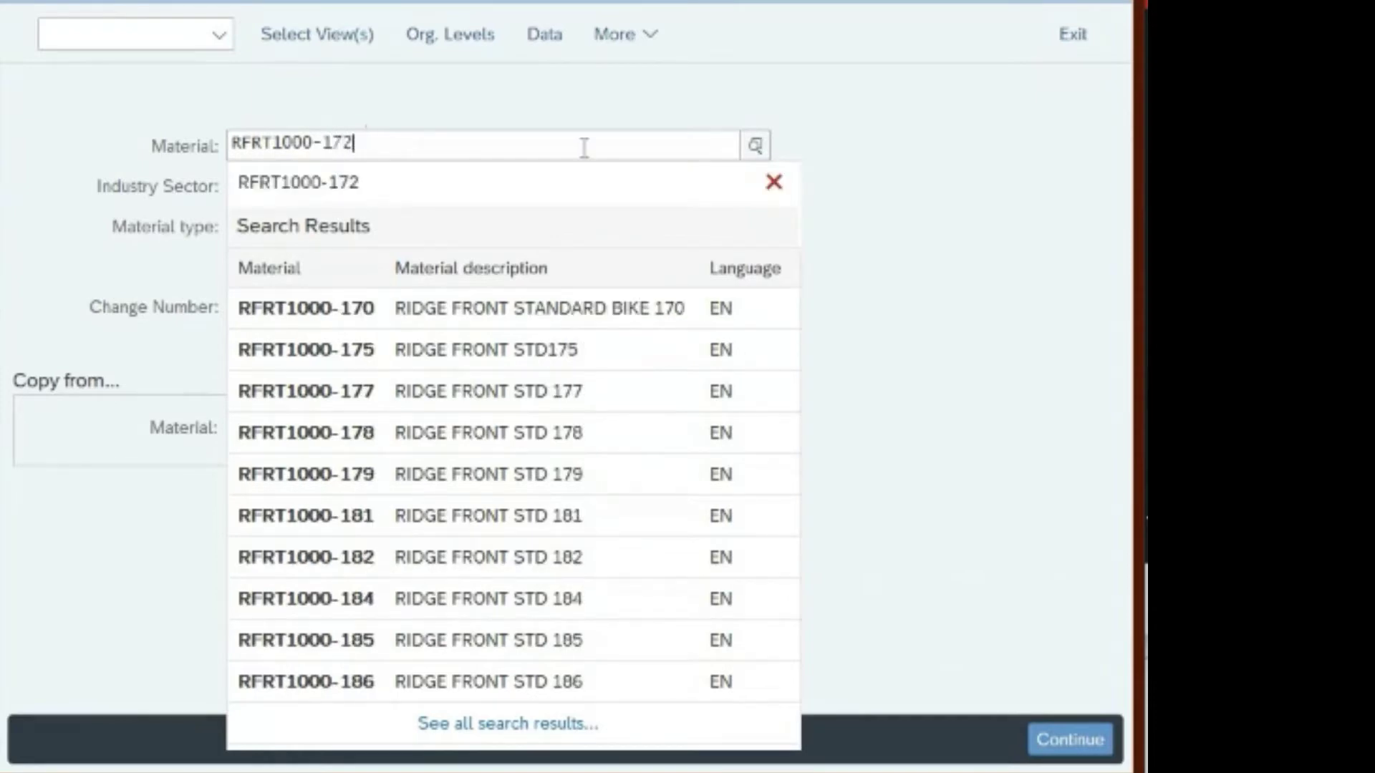
left_click(915, 221)
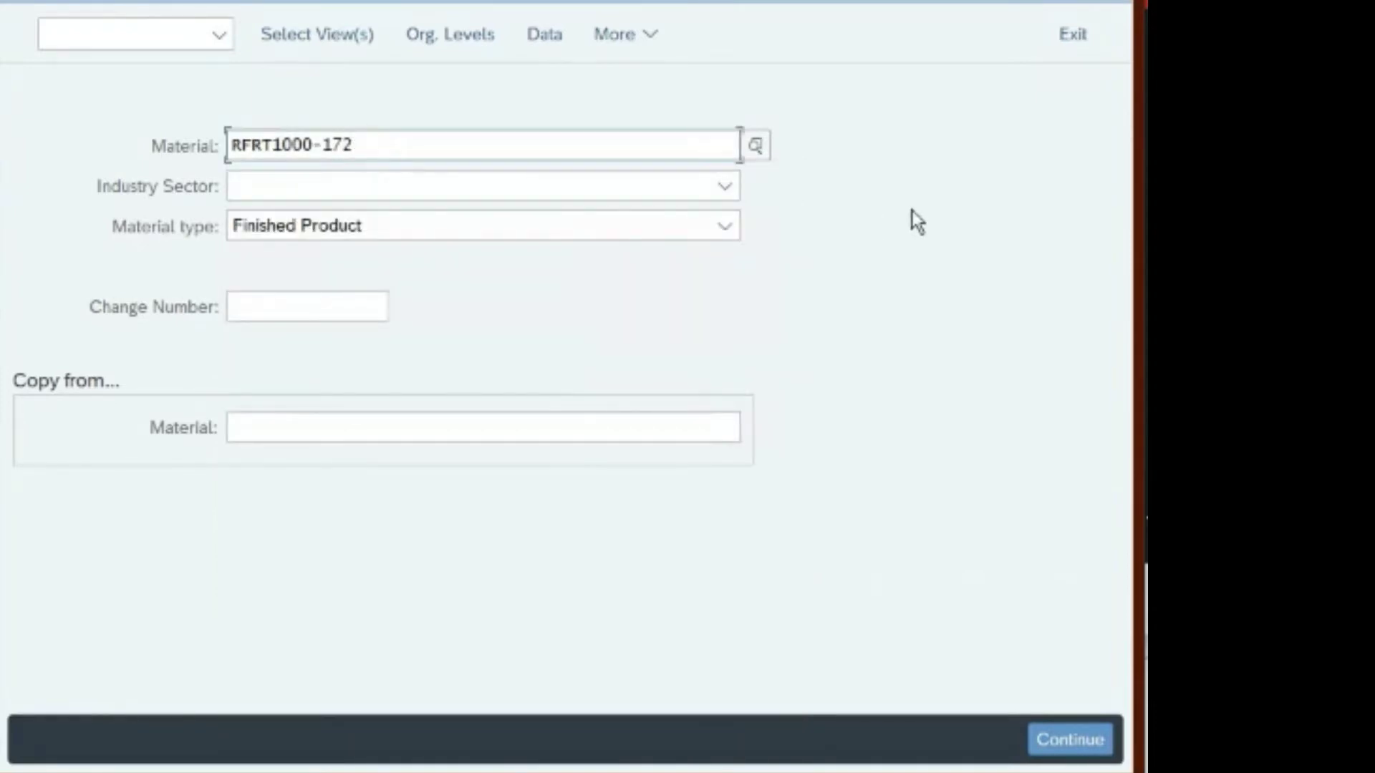
Step: Set the industry sector to Retail and continue to the material's view selection
left_click(278, 189)
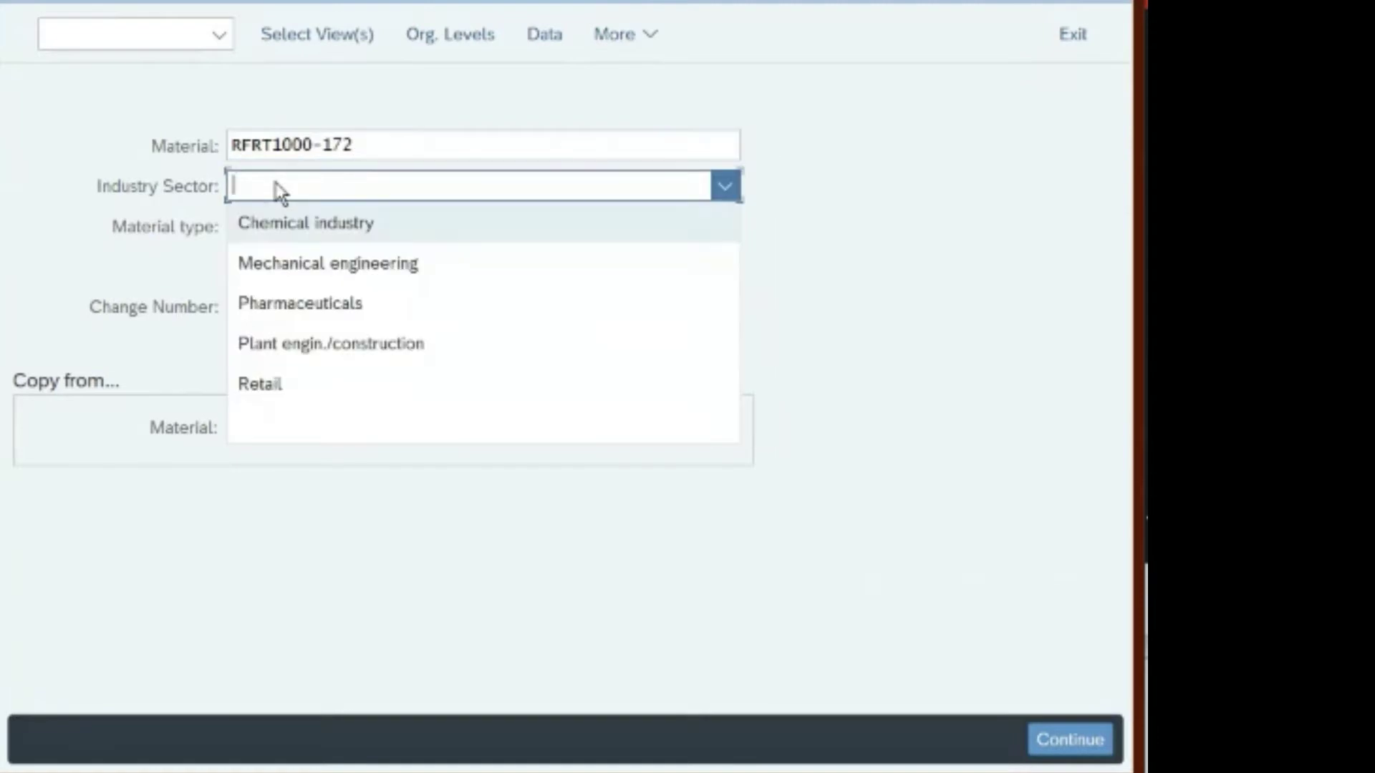
left_click(301, 398)
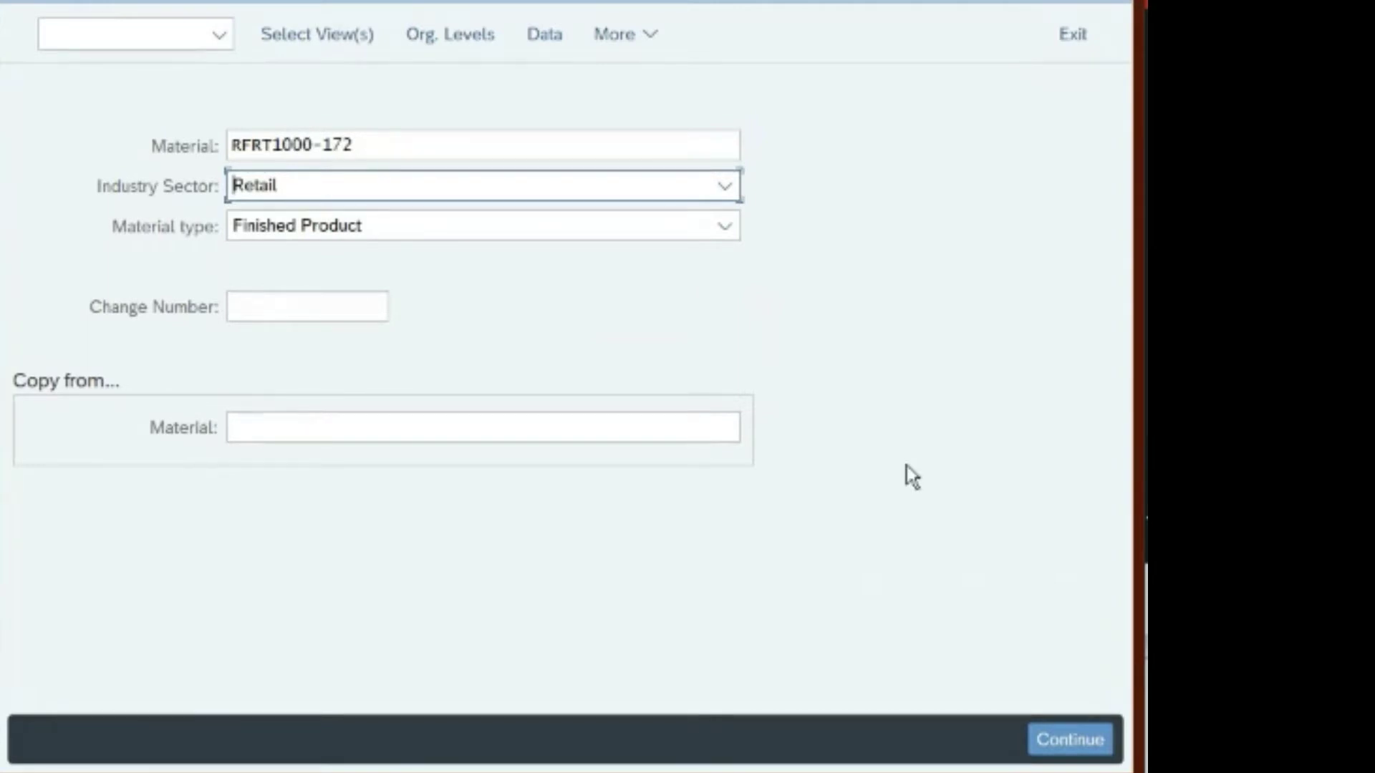
left_click(1062, 737)
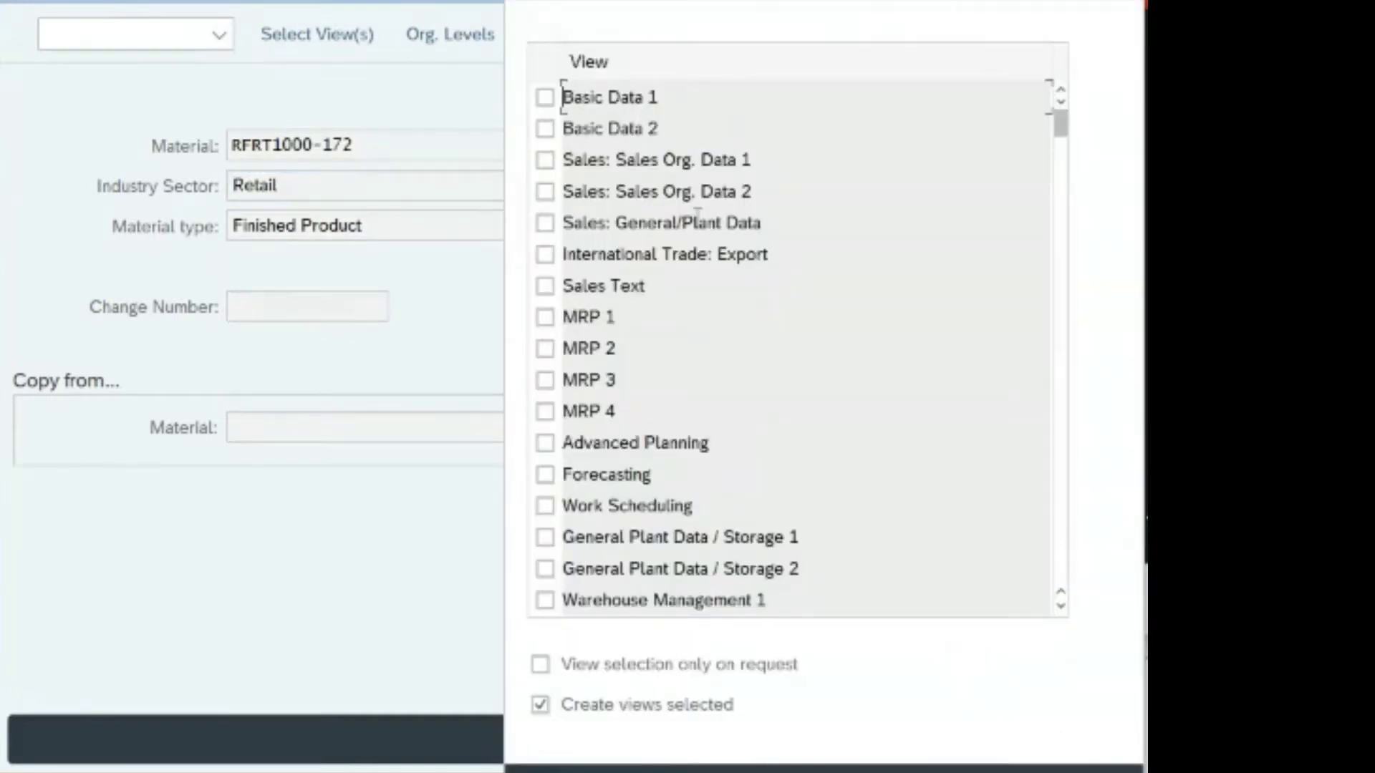
Step: Select the views Basic Data 1, MRP 1, MRP 2, MRP 3 and Work Scheduling for the material and confirm
left_click(545, 98)
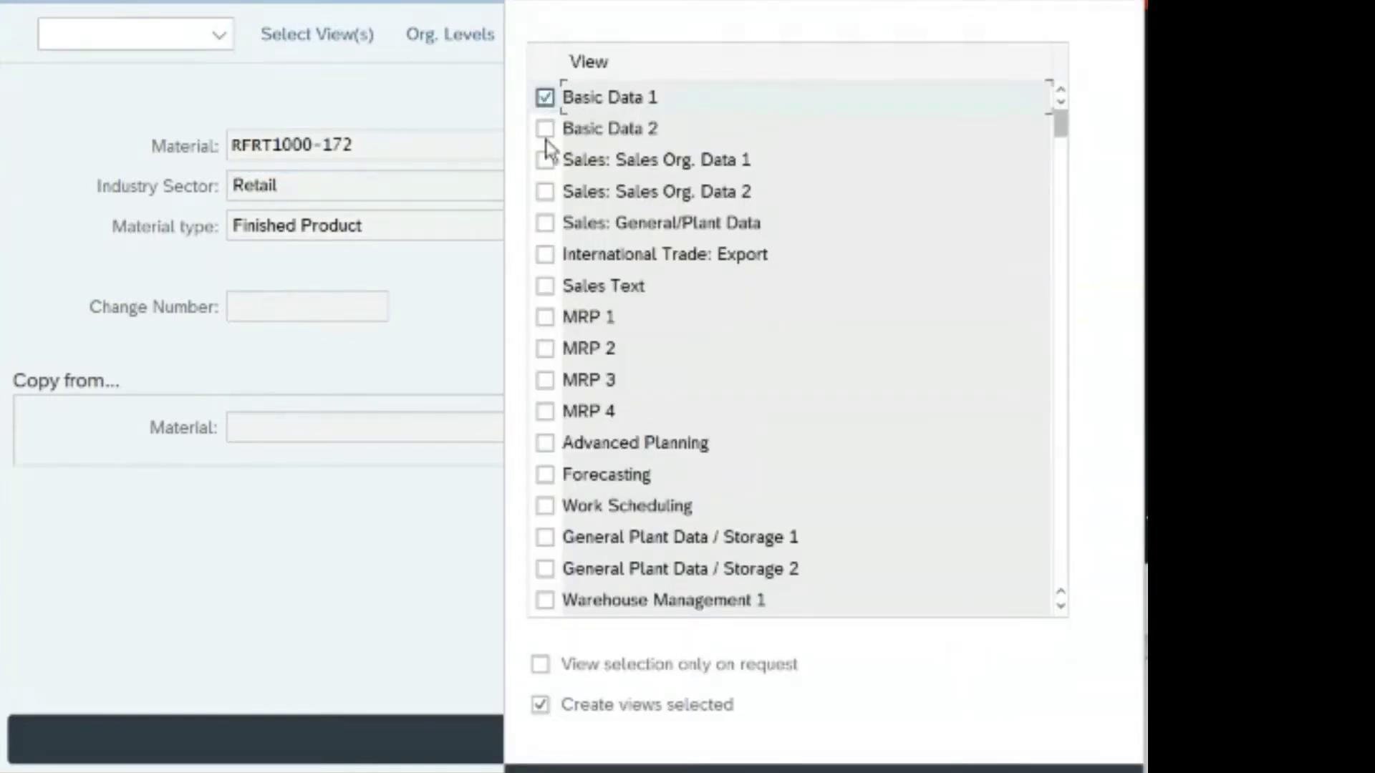
left_click(545, 318)
left_click(545, 350)
left_click(545, 381)
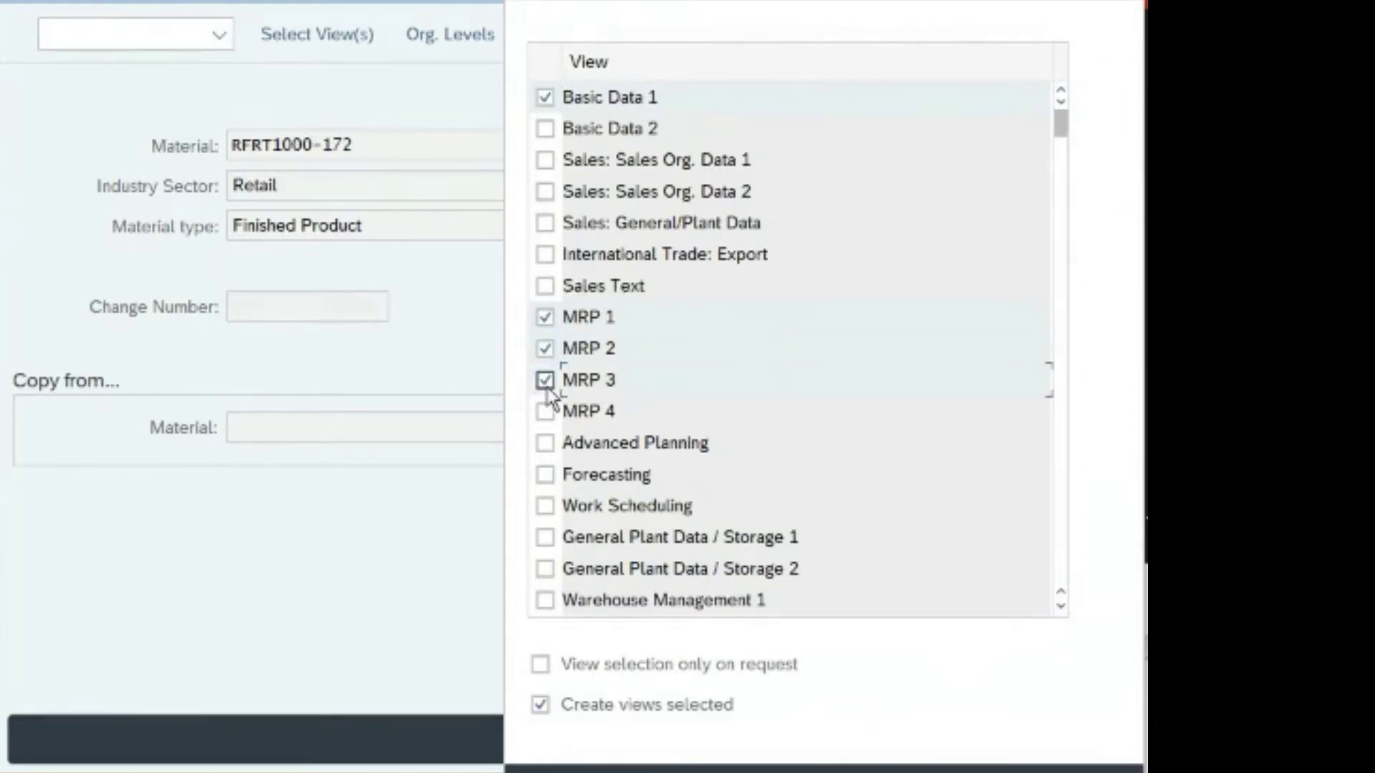
left_click(544, 507)
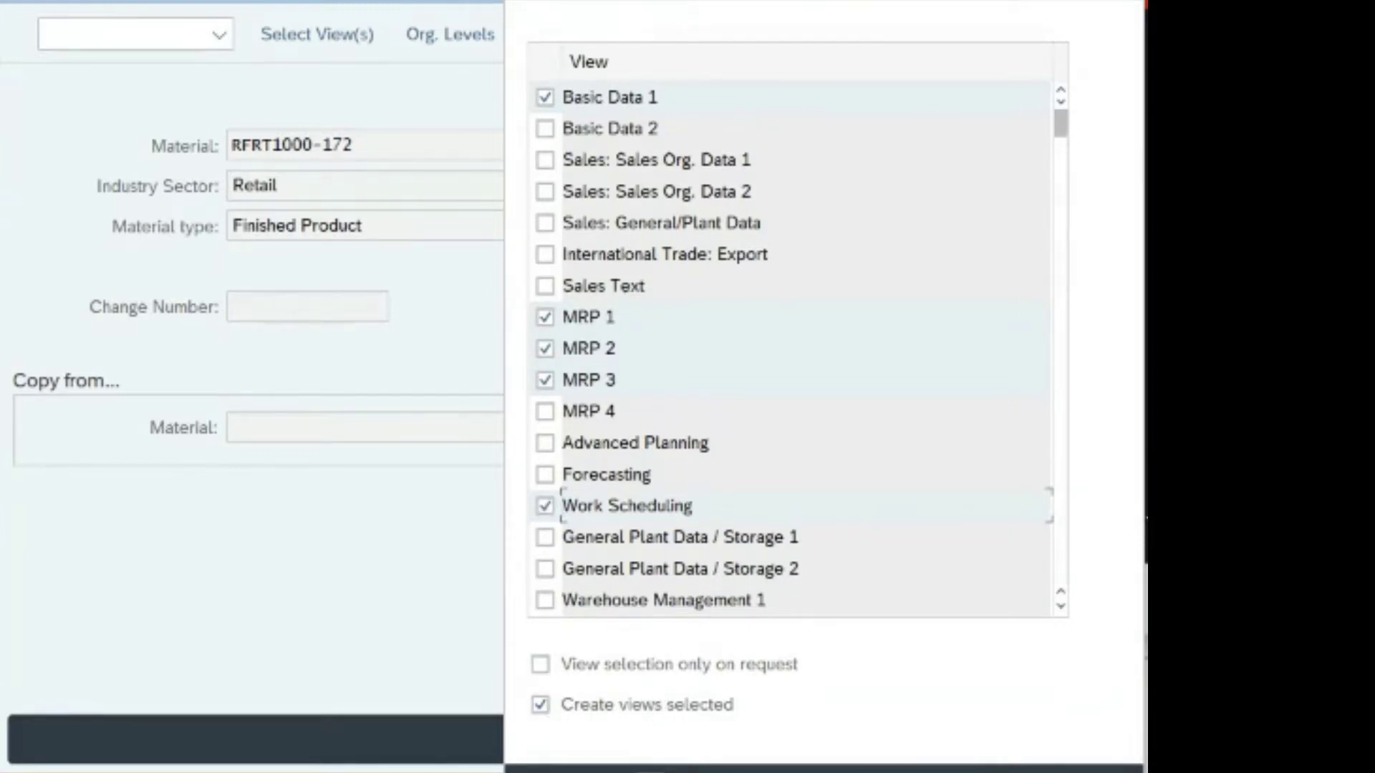
key("Return")
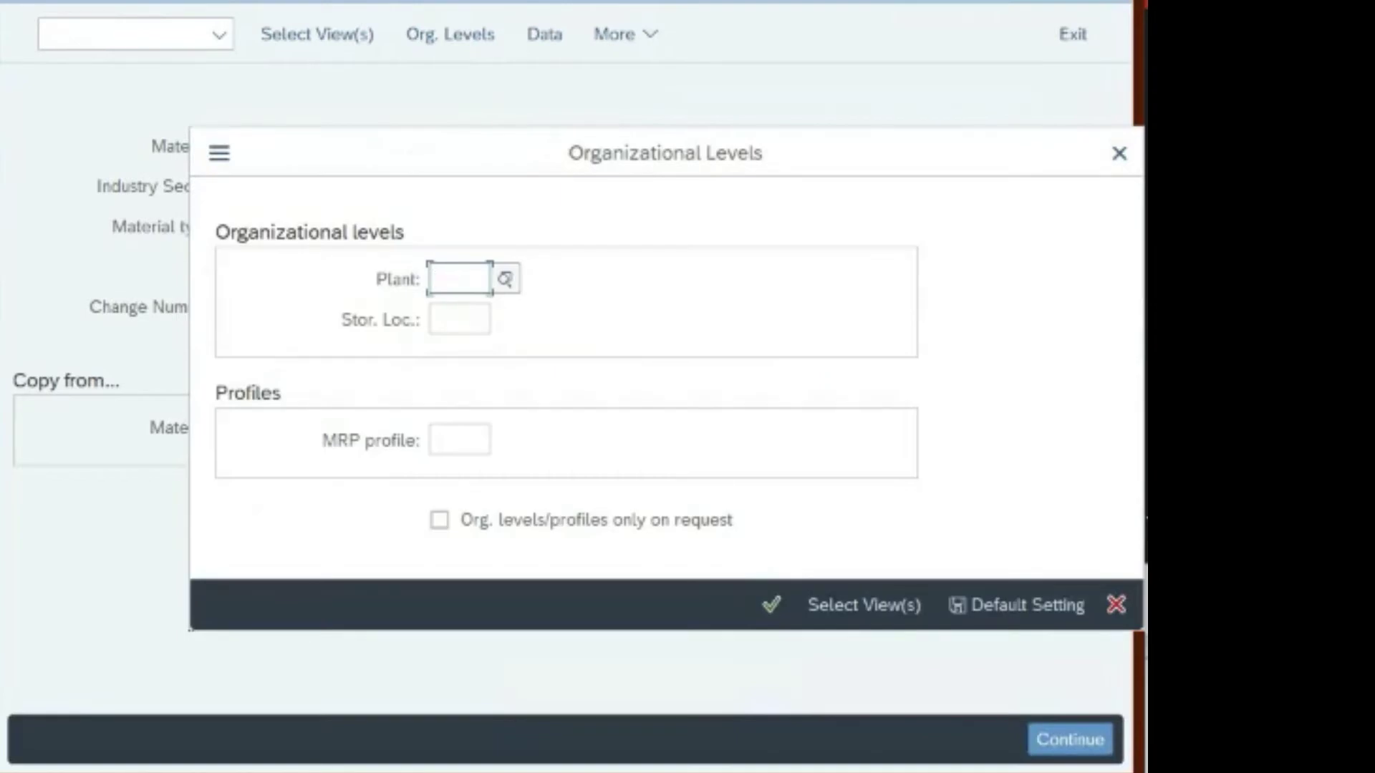
Step: Choose plant DL00 (Plant Dallas) from the possible entries as the organizational level and confirm
left_click(505, 280)
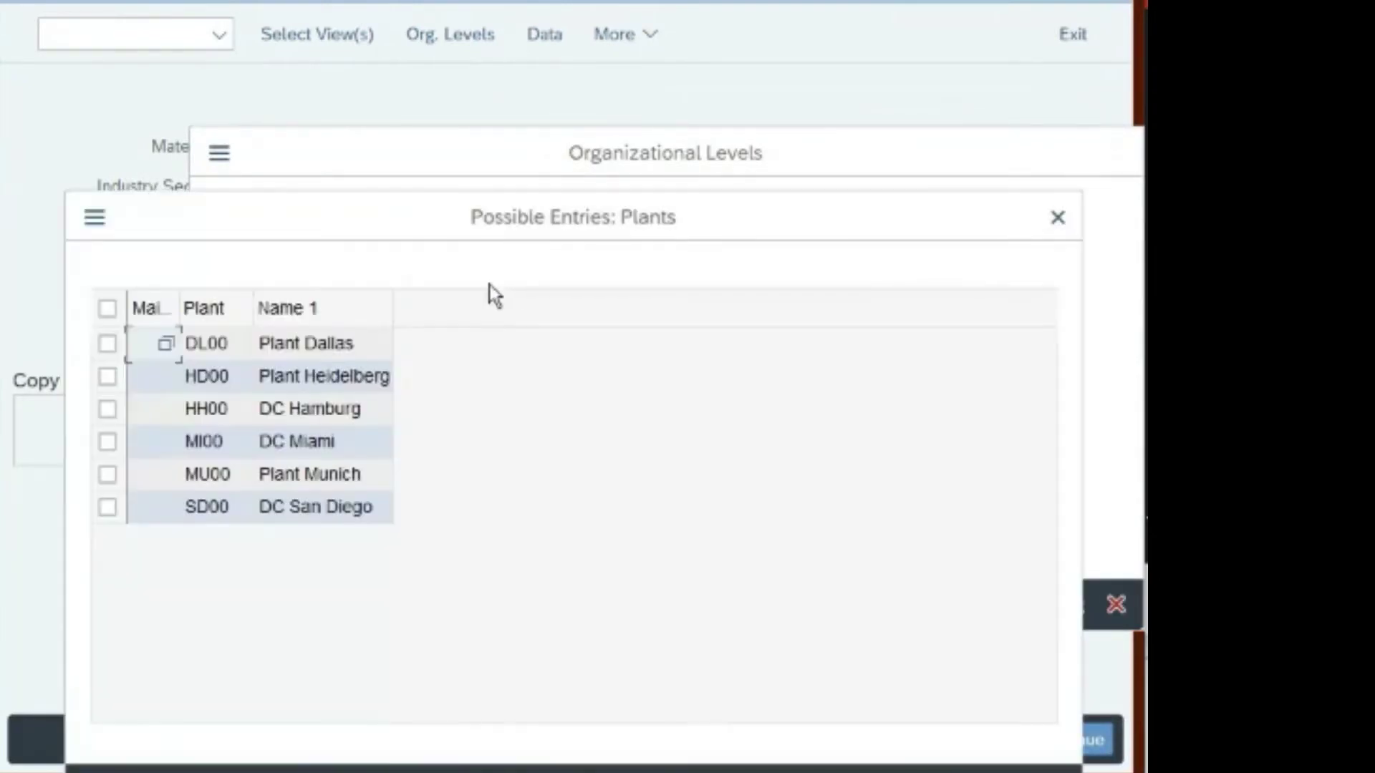
left_click(108, 344)
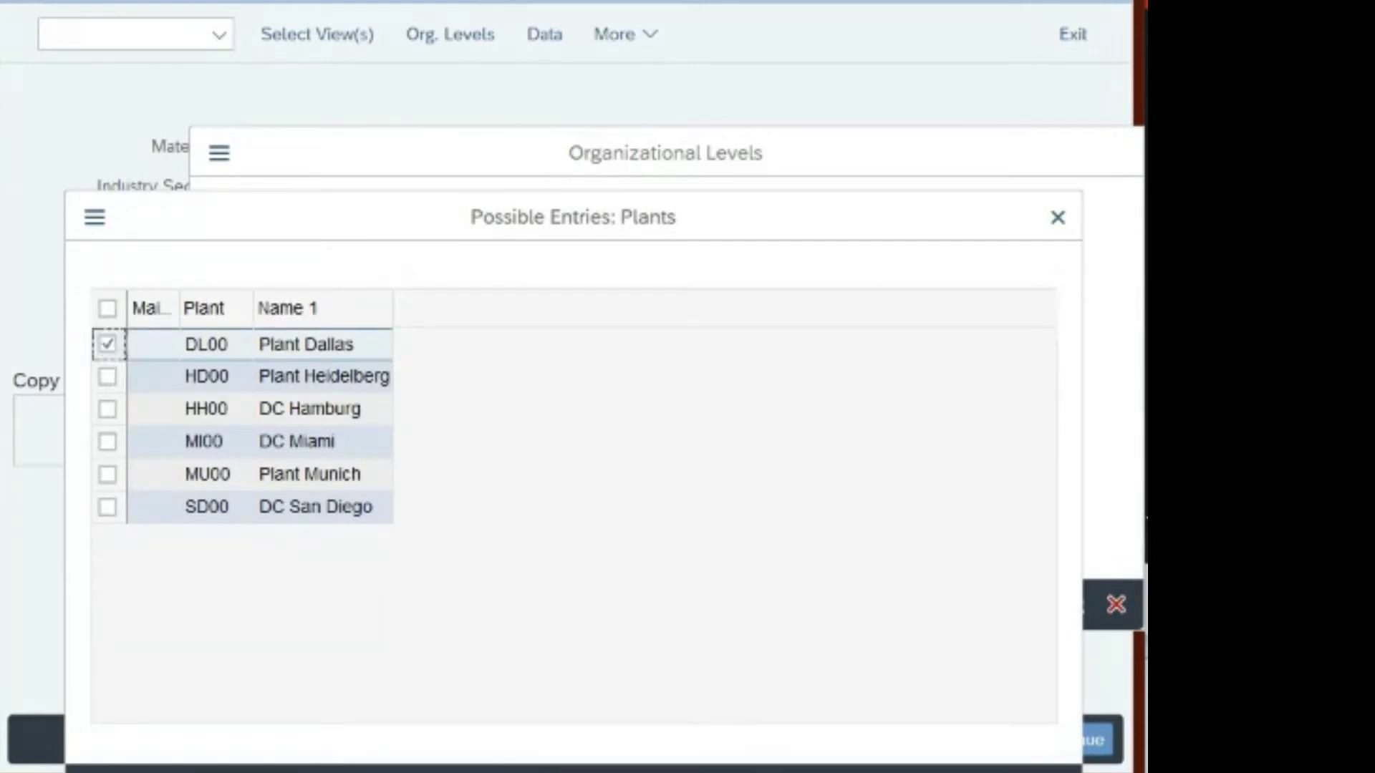
key("Return")
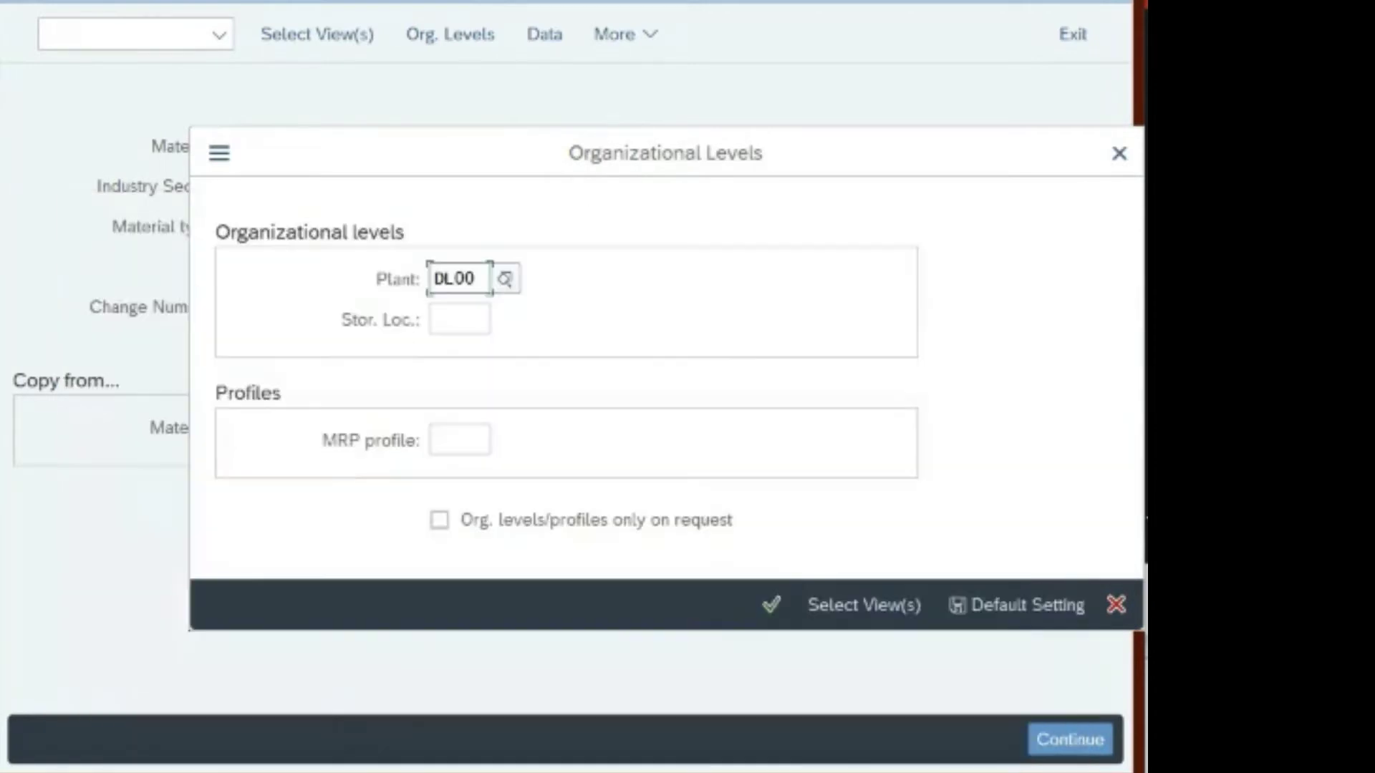
left_click(774, 606)
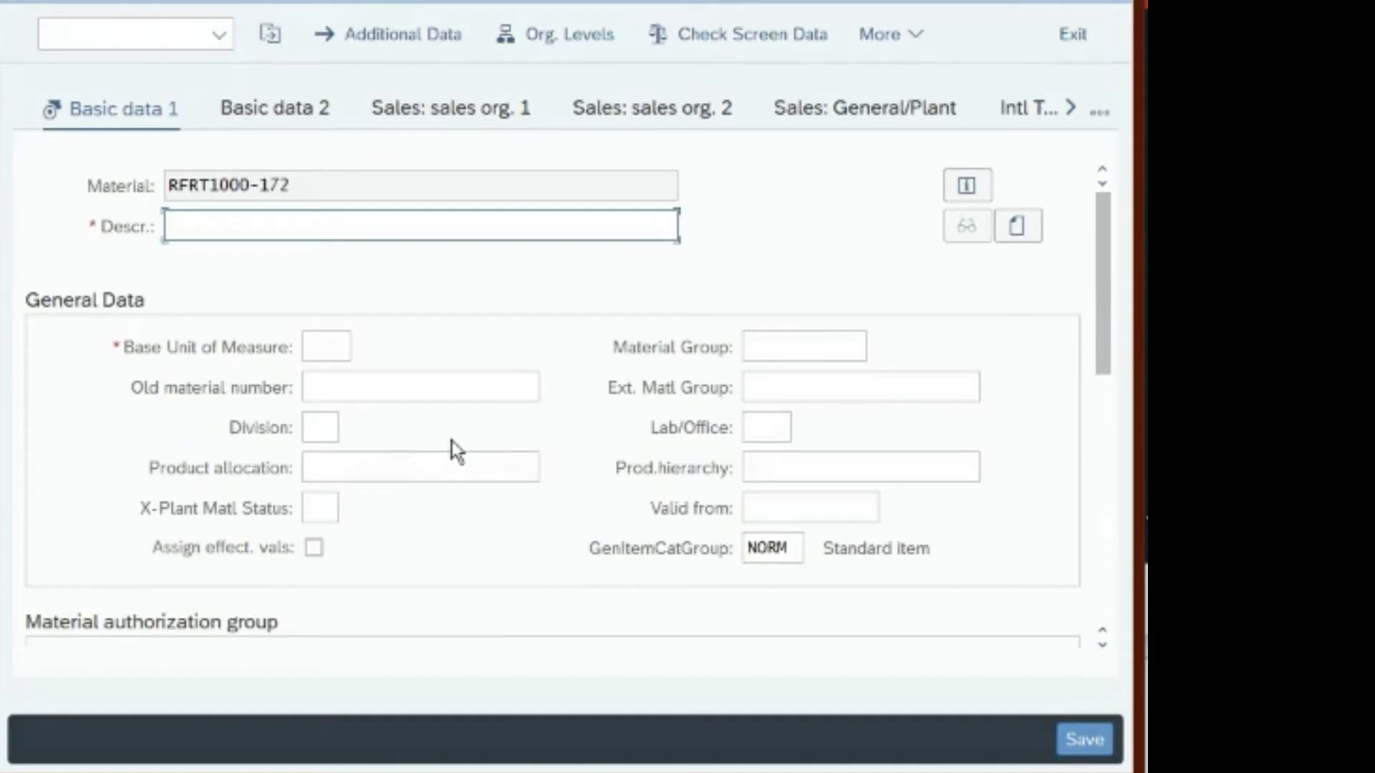
Step: Enter "Ridge Front Std 172" as the material description in the basic data
left_click(224, 227)
type("Ridge ")
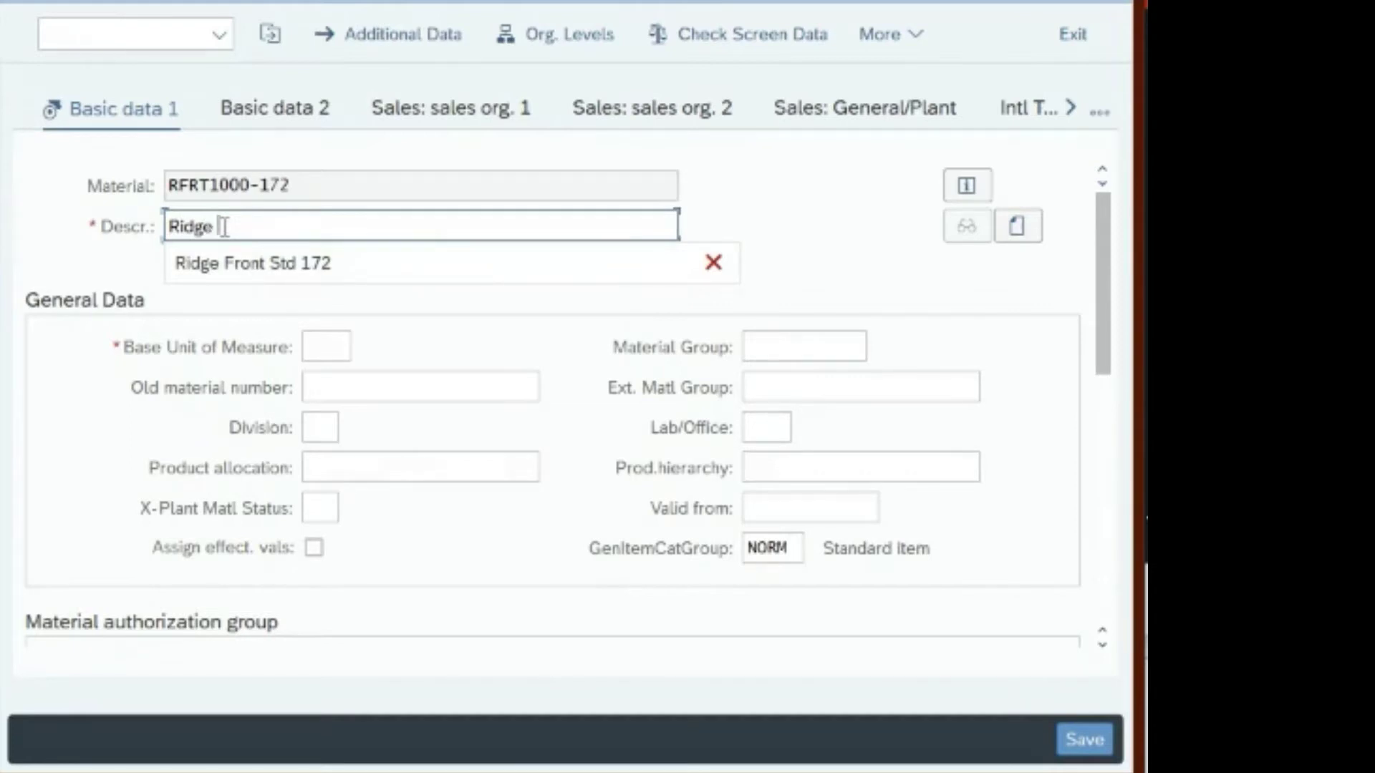
type("Front")
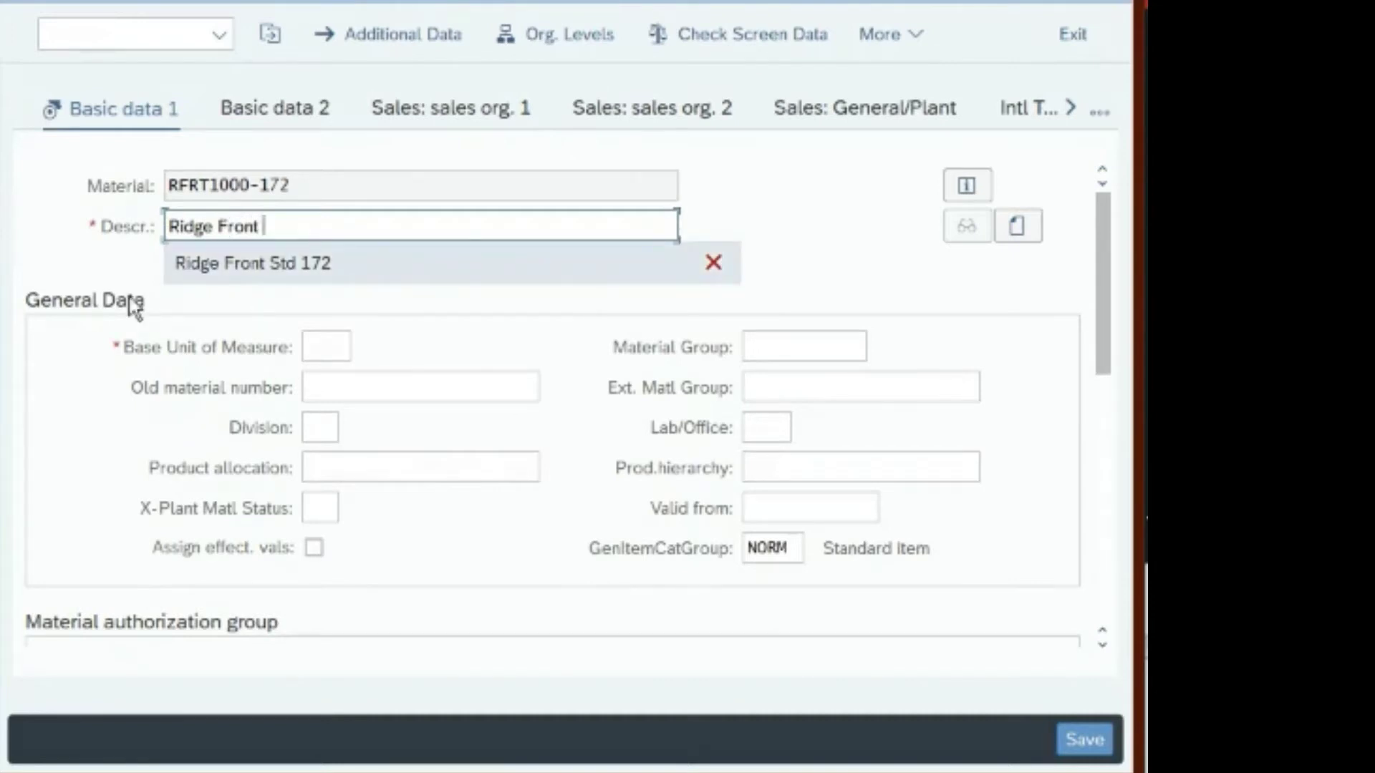
type(" Std")
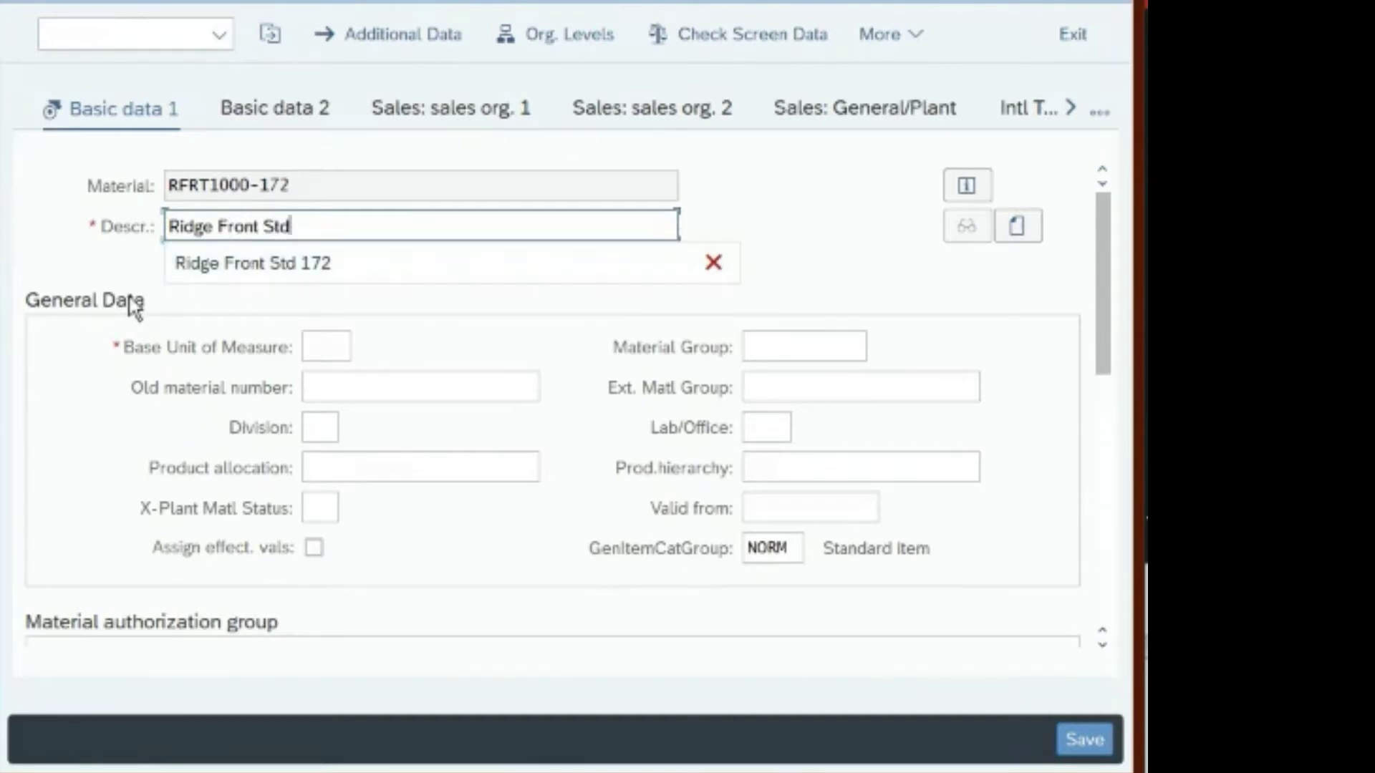
type(" 172")
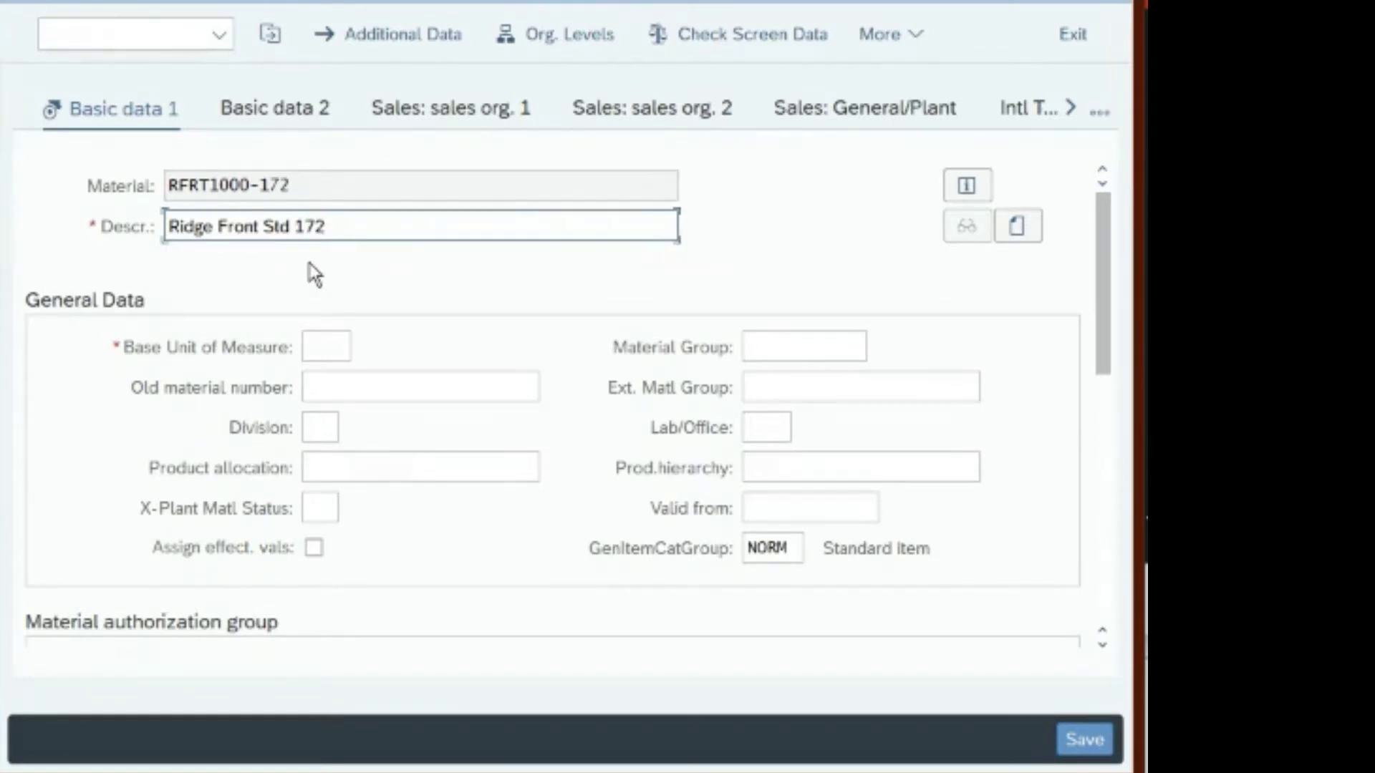
Step: Set the base unit of measure to EA and choose BIKES (Finished Bikes) as the material group
left_click(344, 350)
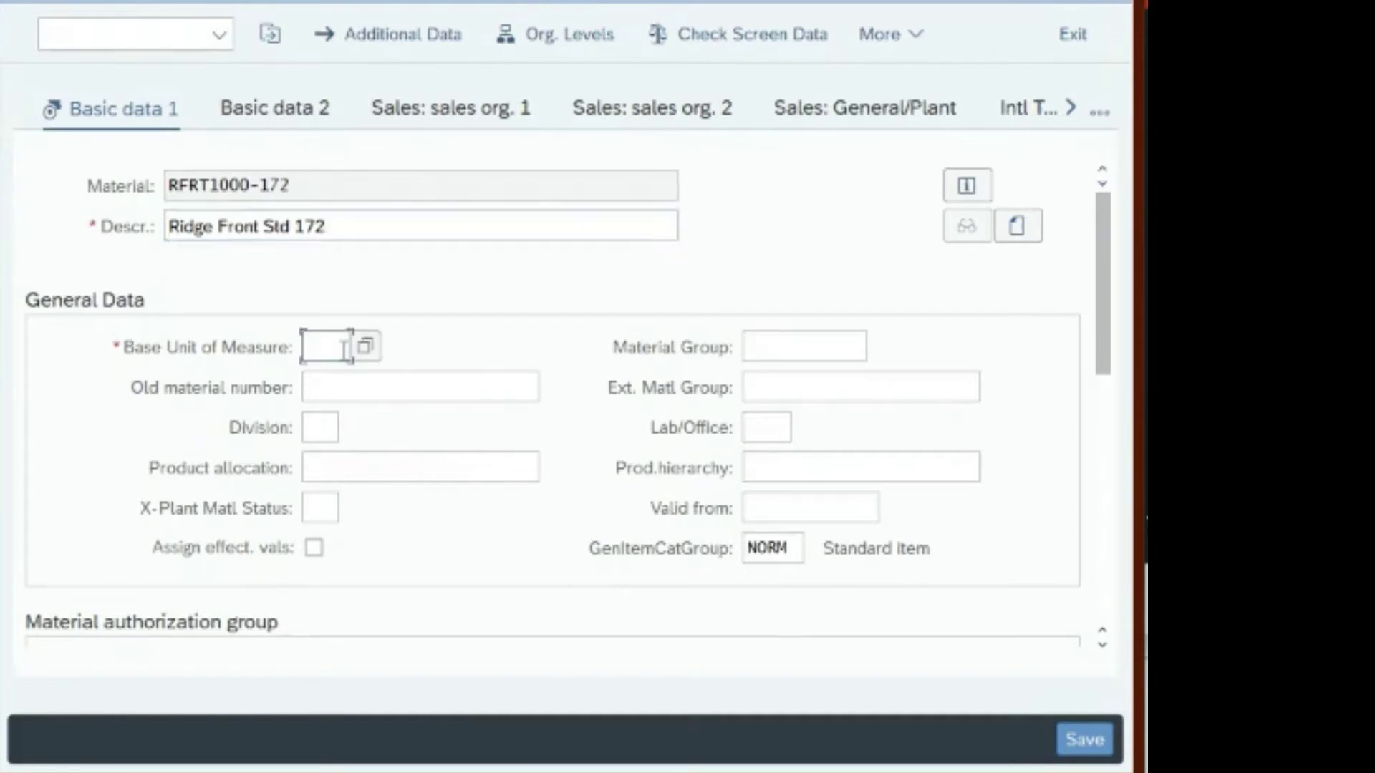
type("EA")
left_click(765, 342)
left_click(885, 348)
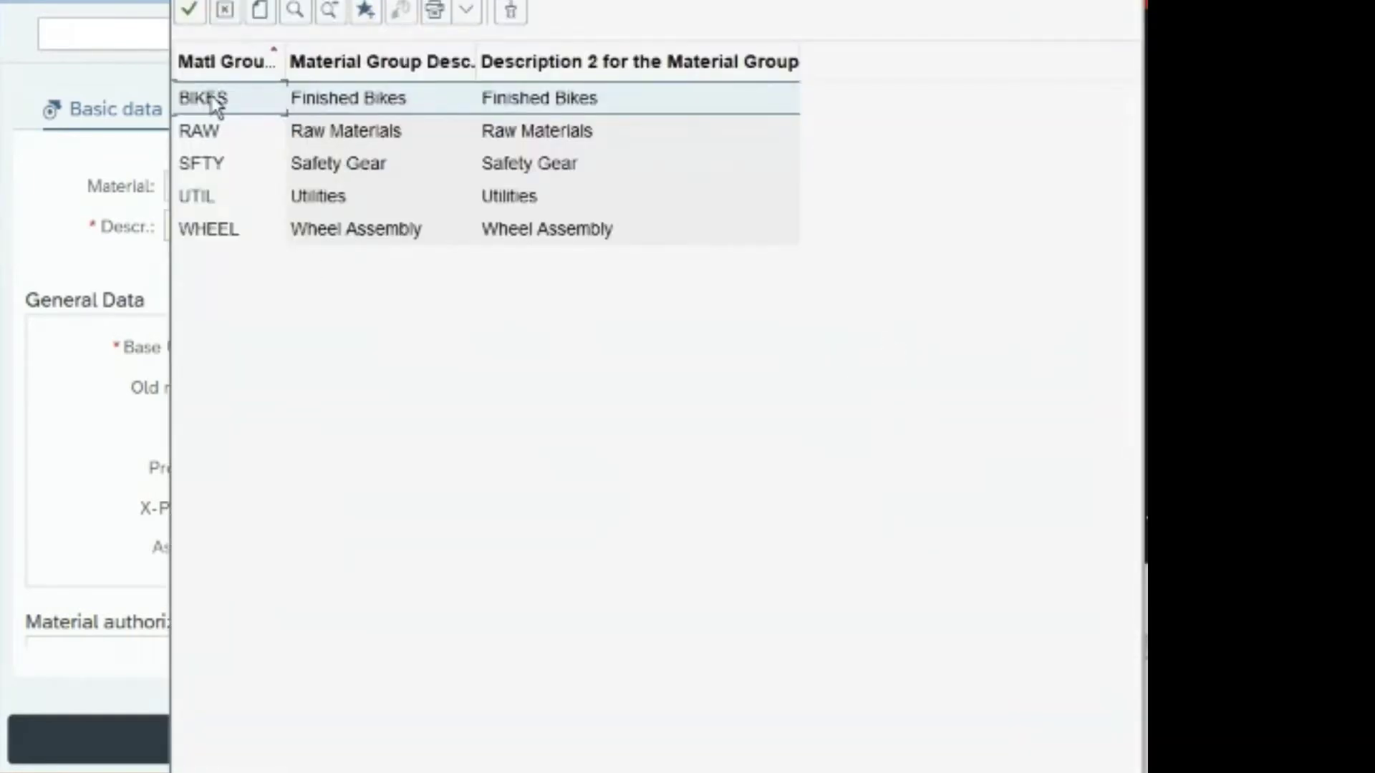
double_click(343, 104)
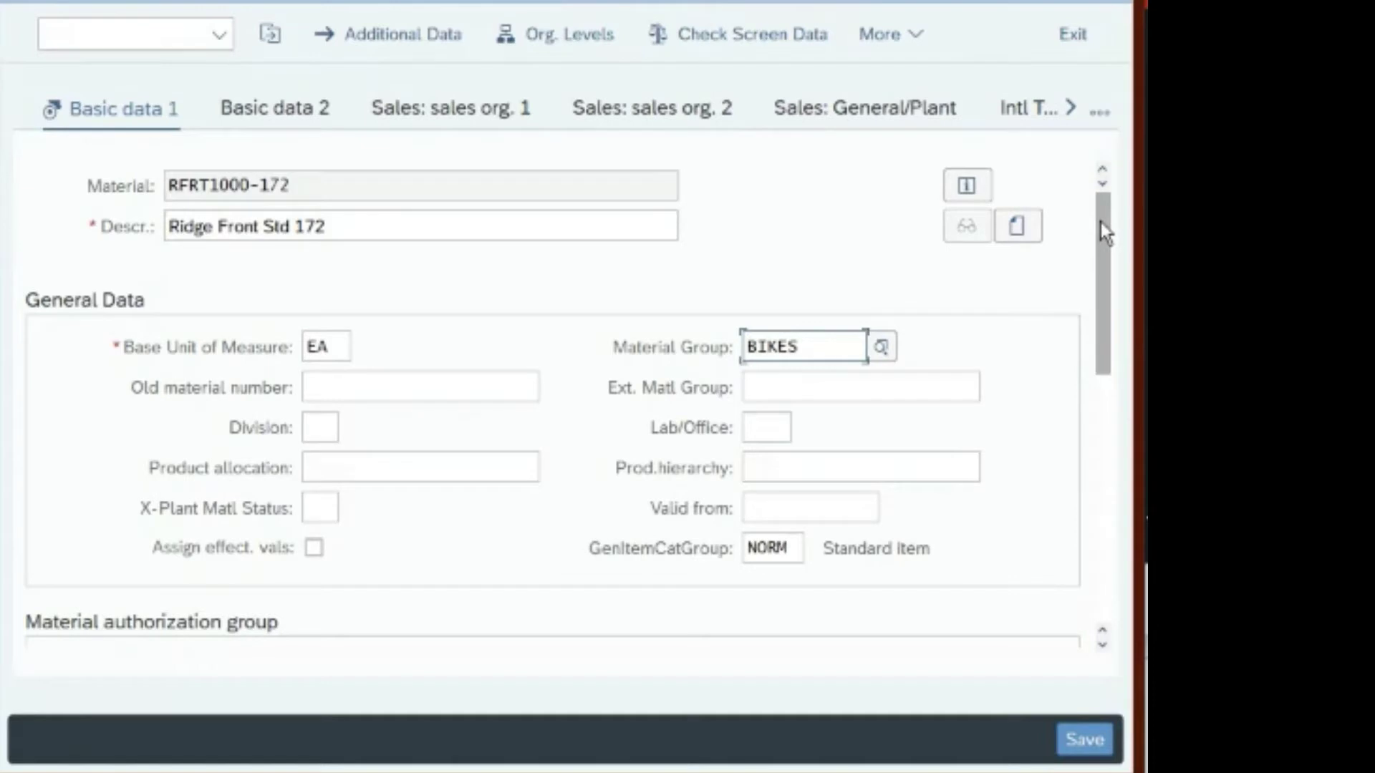
Step: Set the material's division to BI (Bicycles) in the general data
left_click(327, 429)
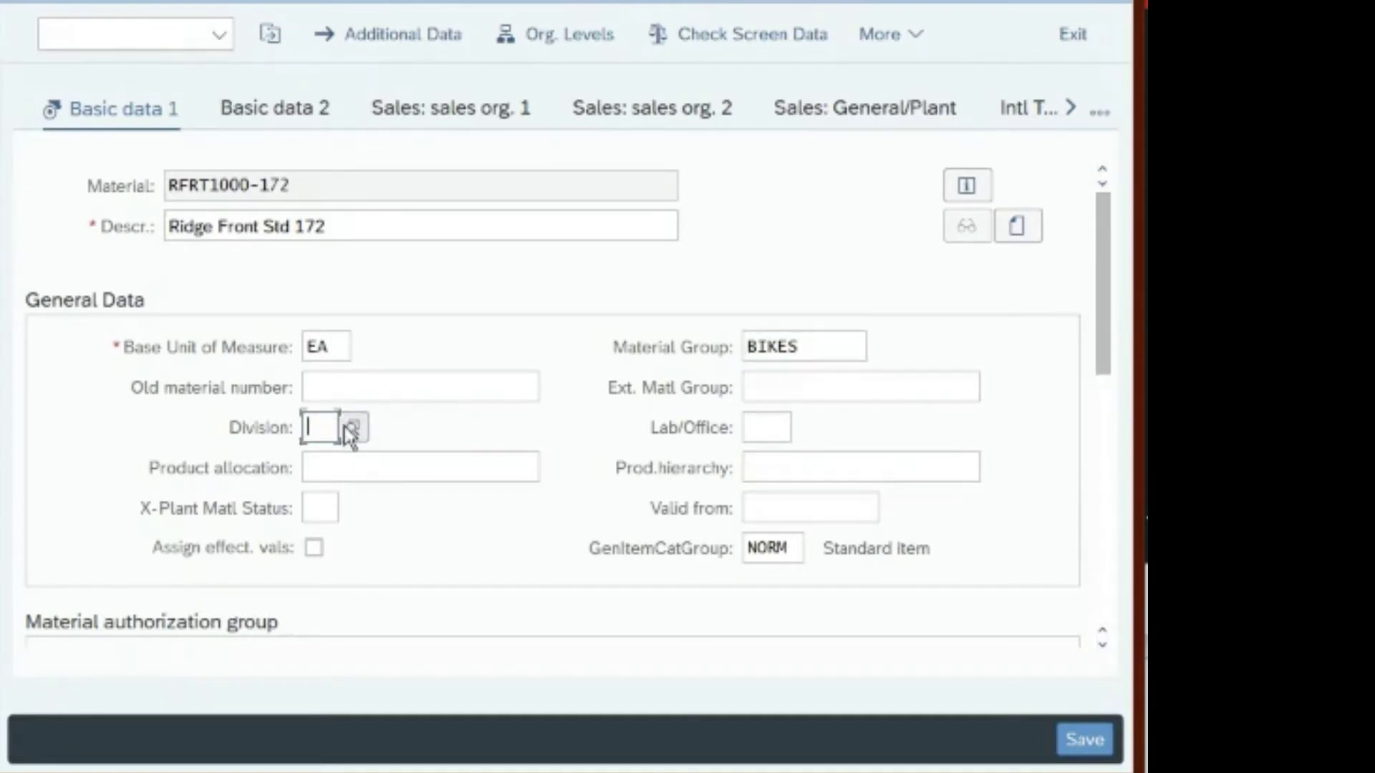
type("BI")
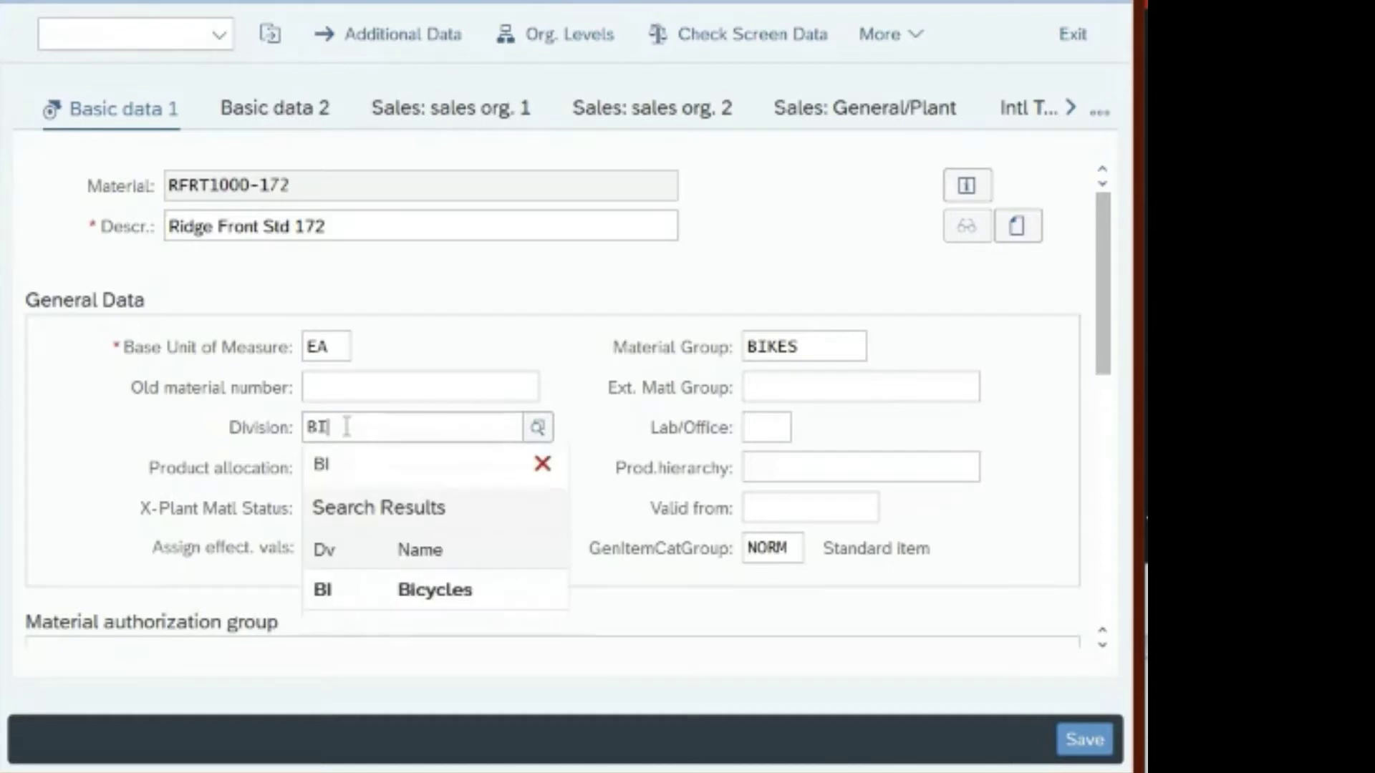
left_click(396, 591)
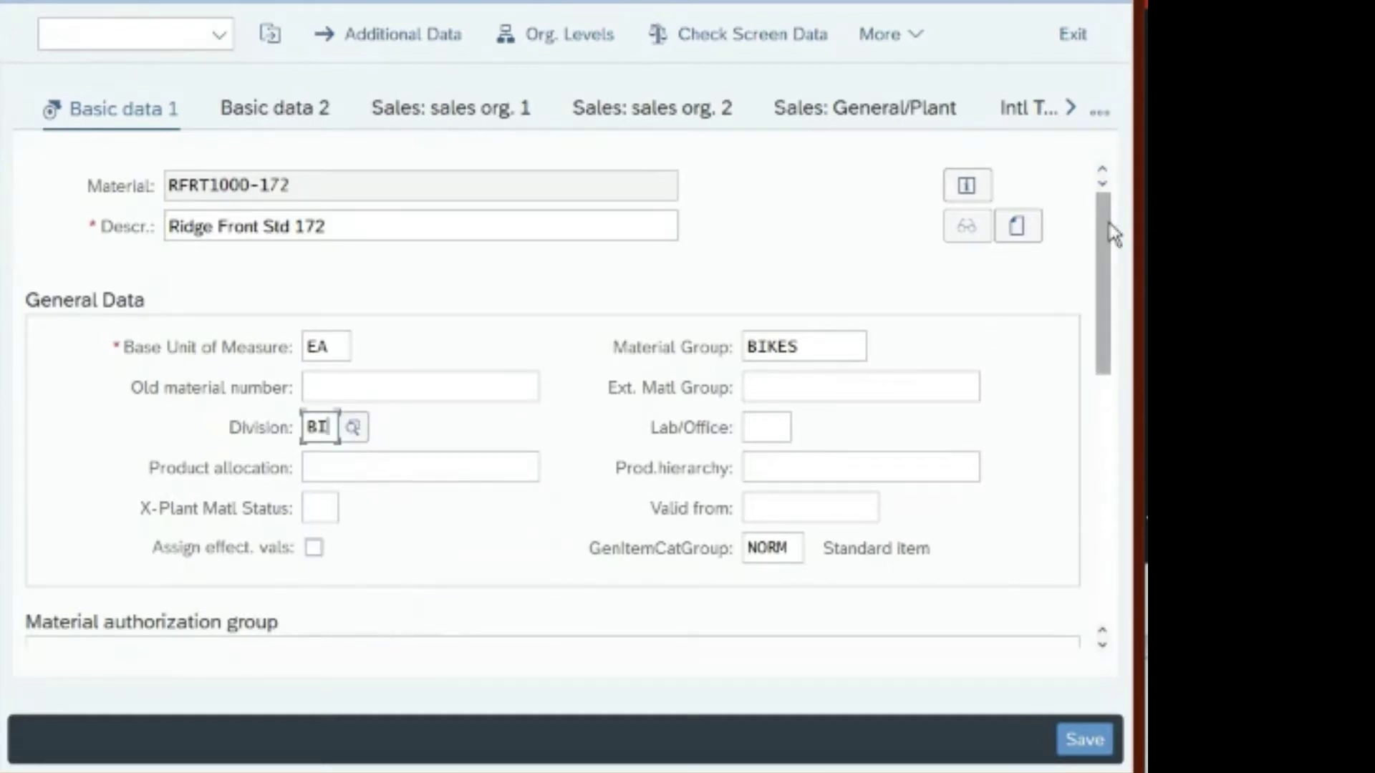
Step: Enter 8510 as both the gross weight and the net weight in the Dimensions/EANs section
left_click_drag(1113, 233, 1127, 383)
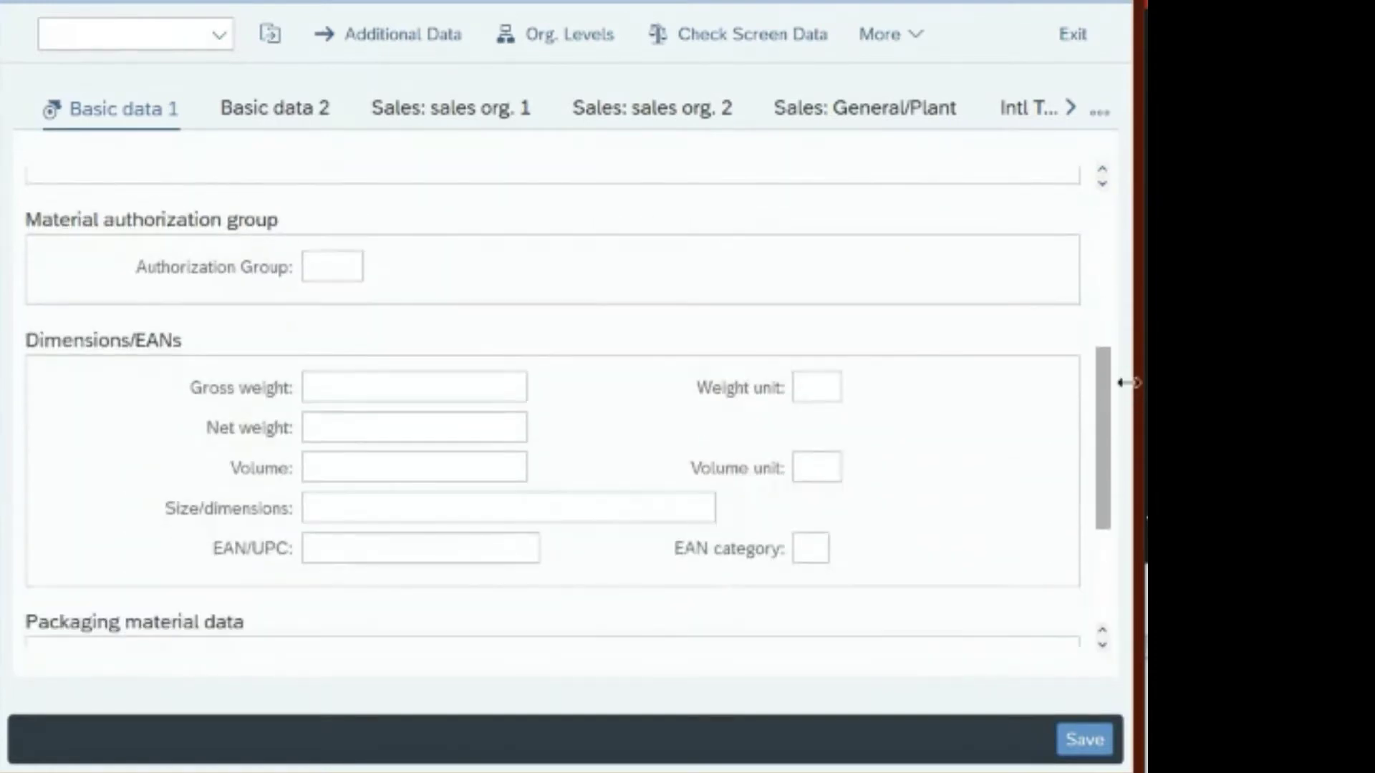
left_click(422, 390)
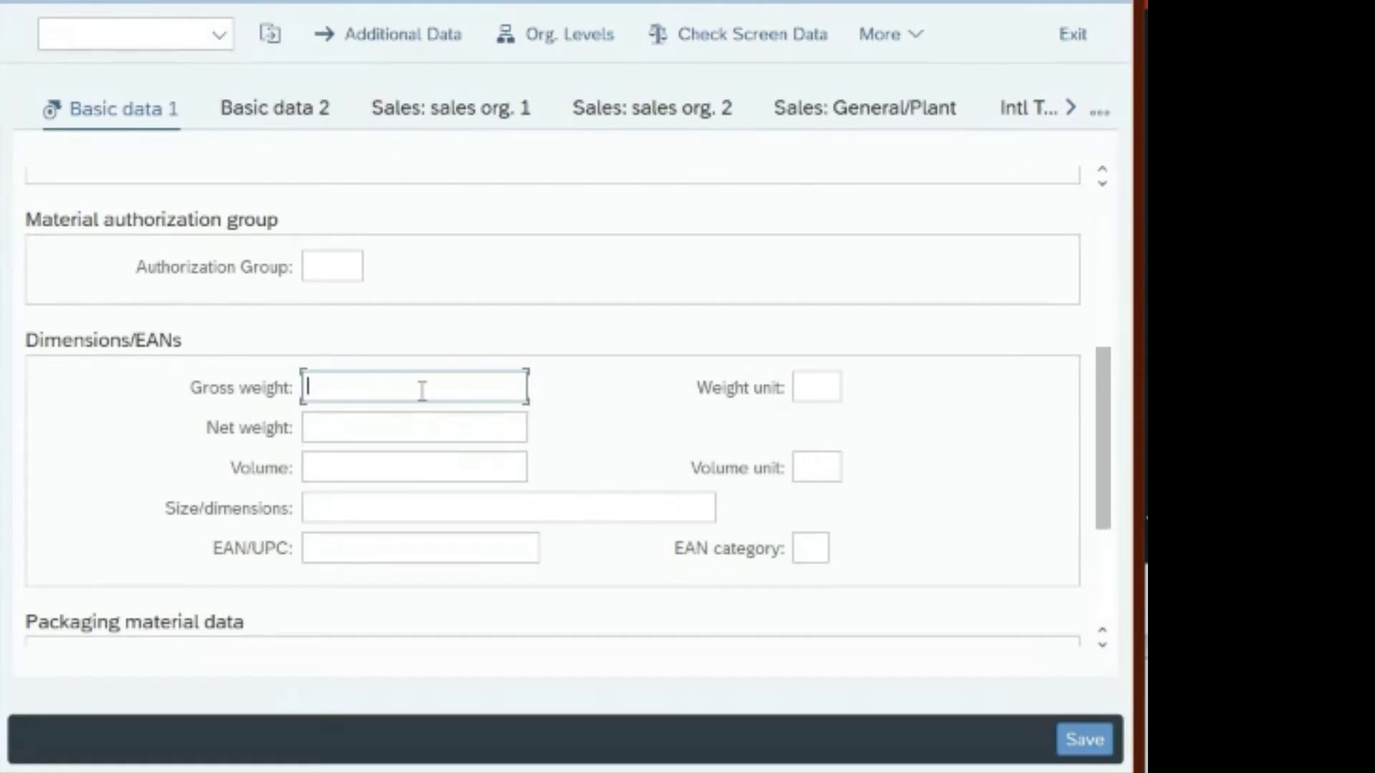
type("8510")
left_click_drag(1111, 406, 1112, 424)
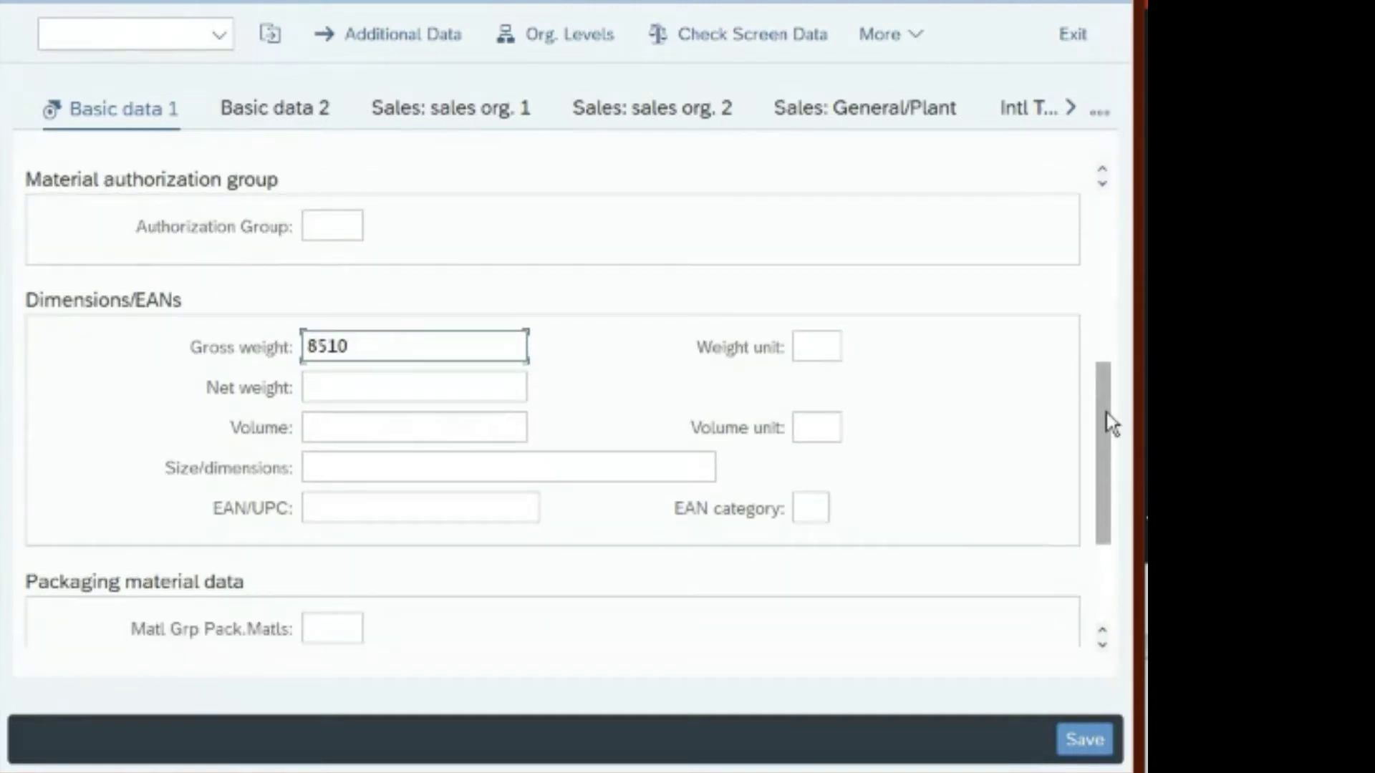
left_click(430, 387)
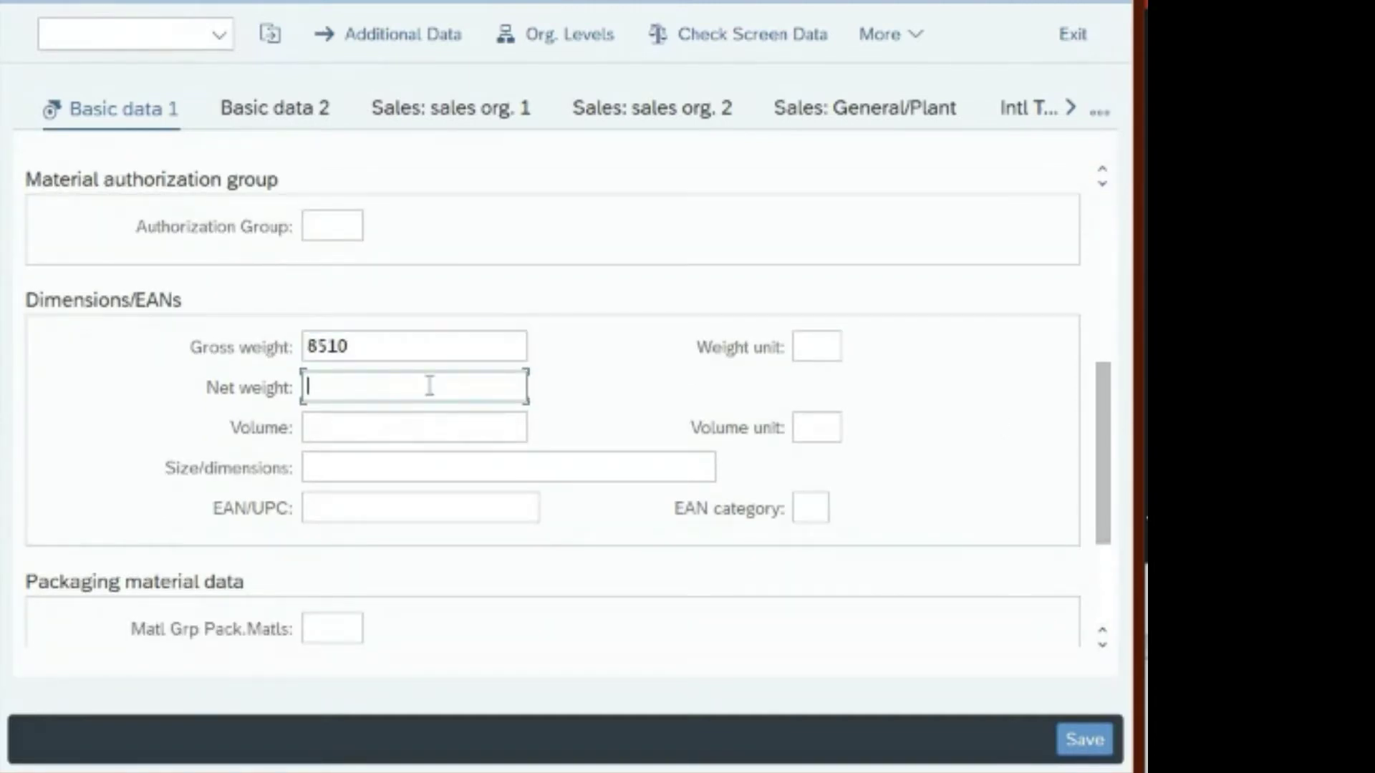
type("8510")
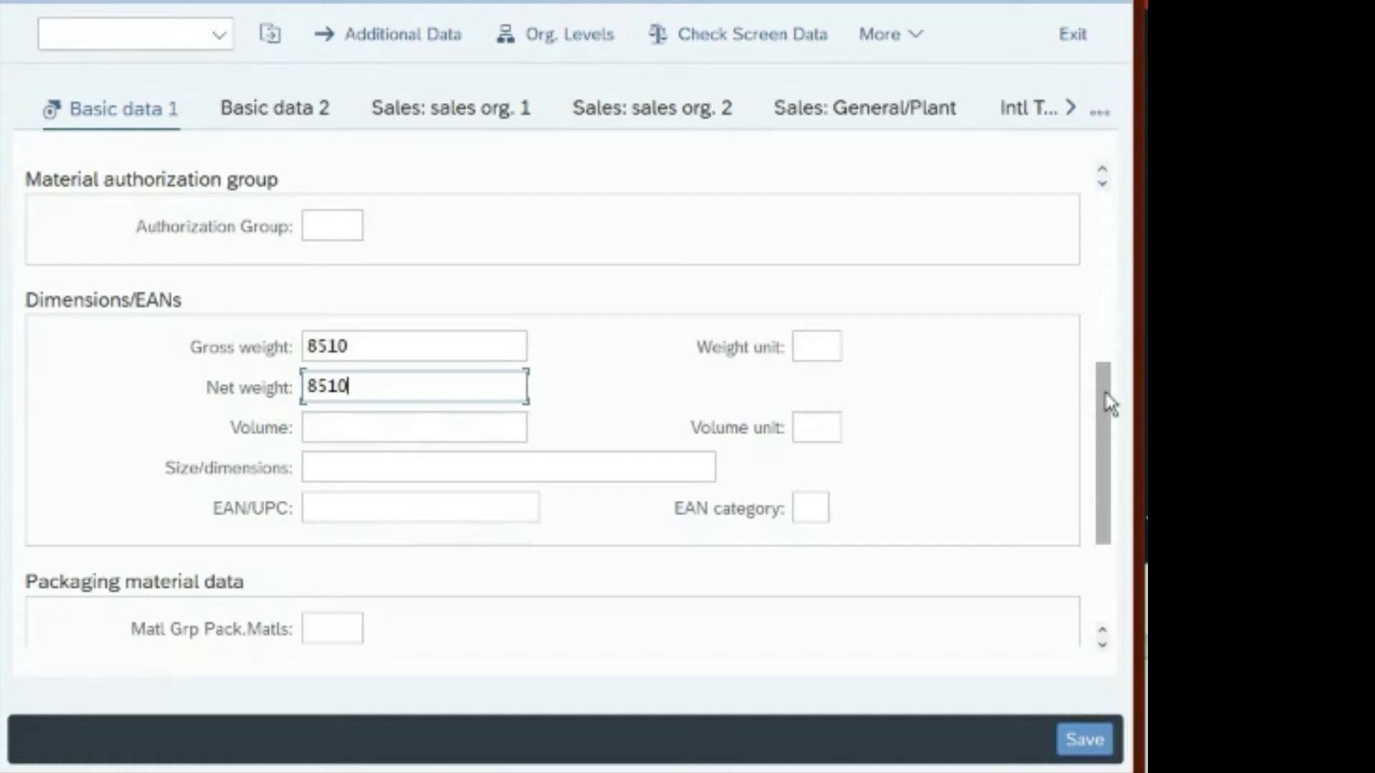
Step: Set the weight unit of the material to G
left_click(822, 349)
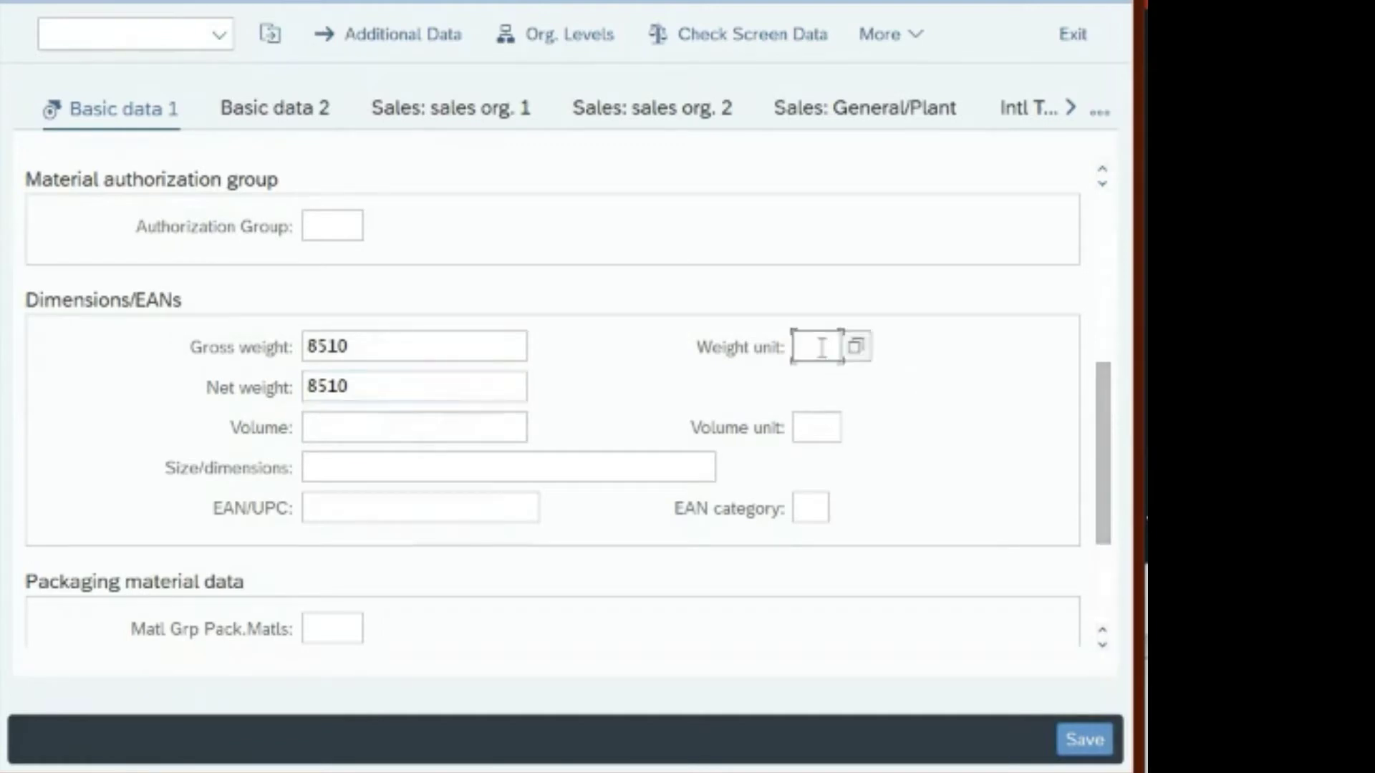
type("G")
left_click(860, 347)
left_click(154, 130)
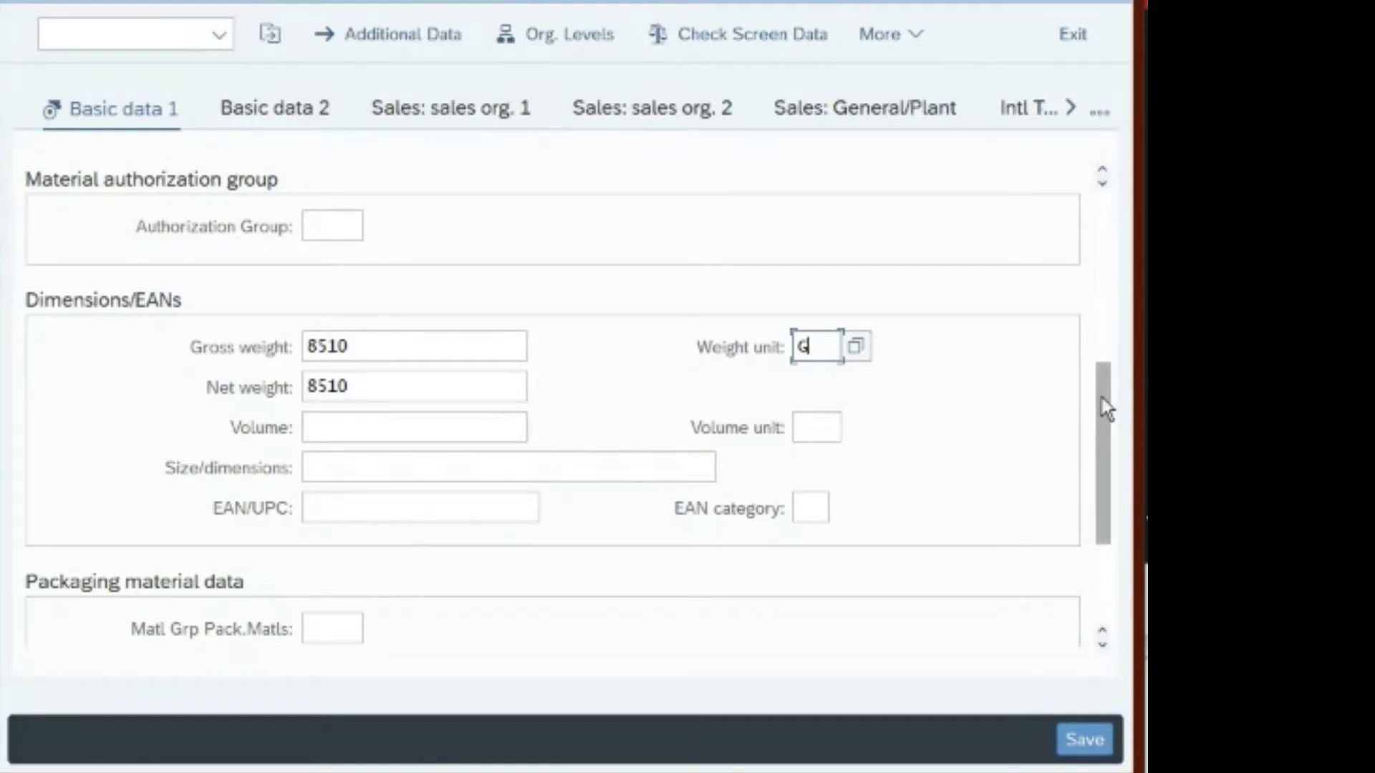
left_click_drag(1103, 401, 1108, 444)
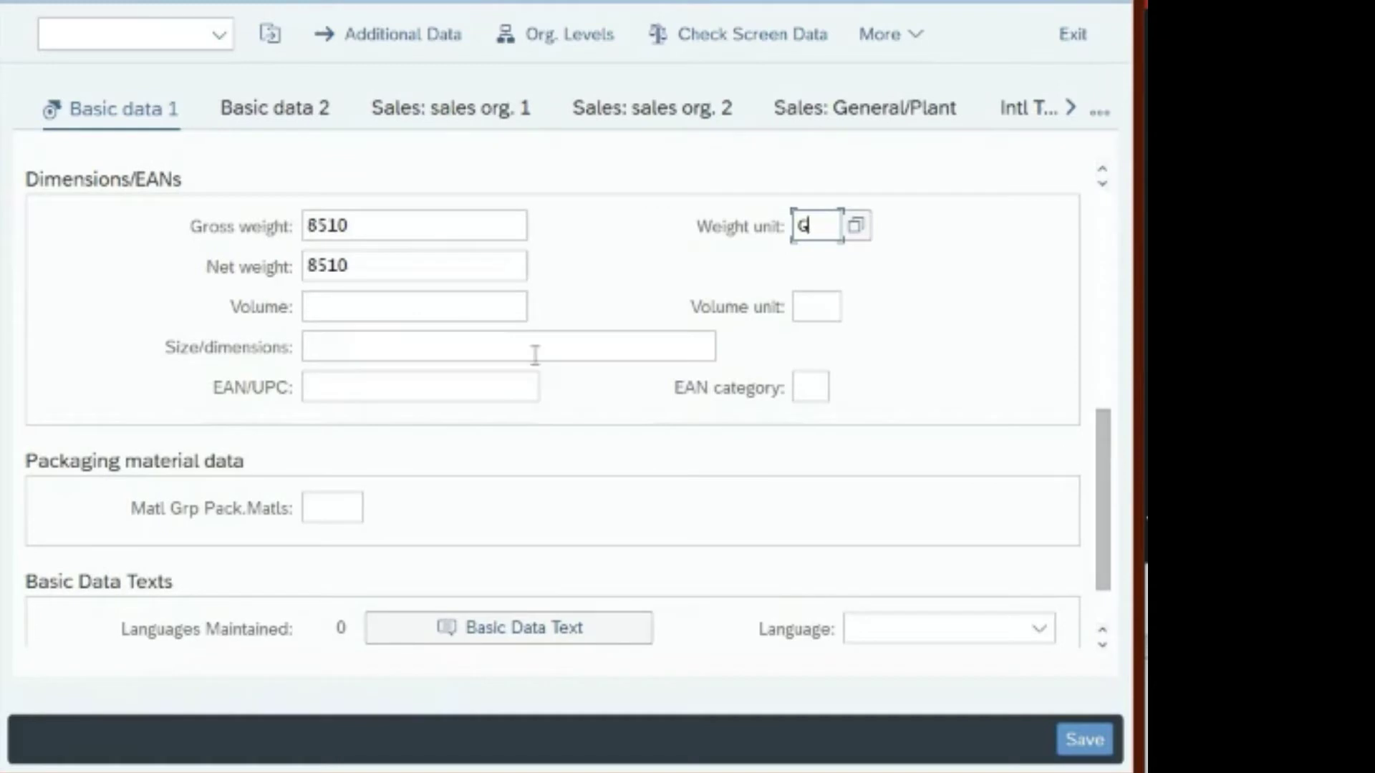
Step: Set the MRP type to M1 (MPS, fixing type -1-) in the material's MRP 1 view
left_click(1071, 109)
left_click(1072, 110)
left_click(1072, 110)
left_click(1072, 110)
left_click(1072, 111)
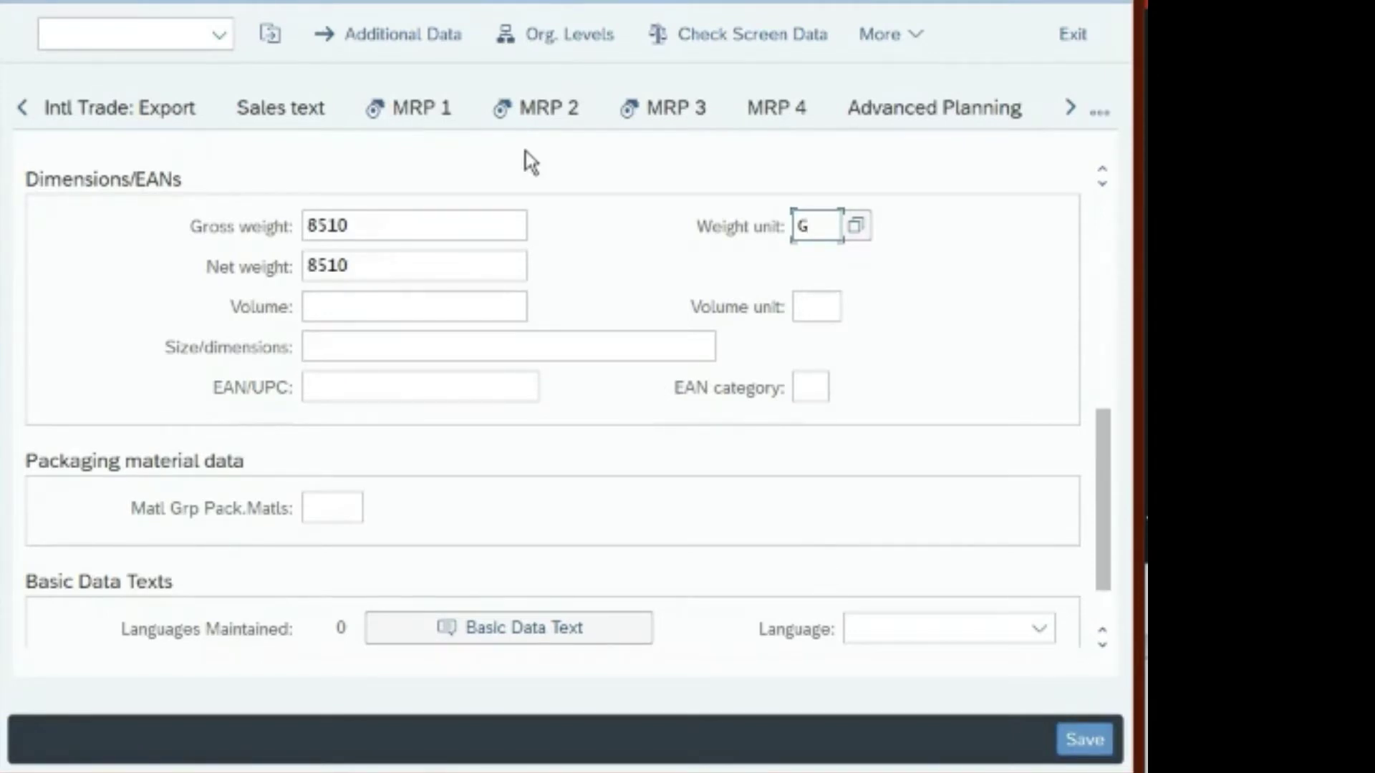
left_click(418, 109)
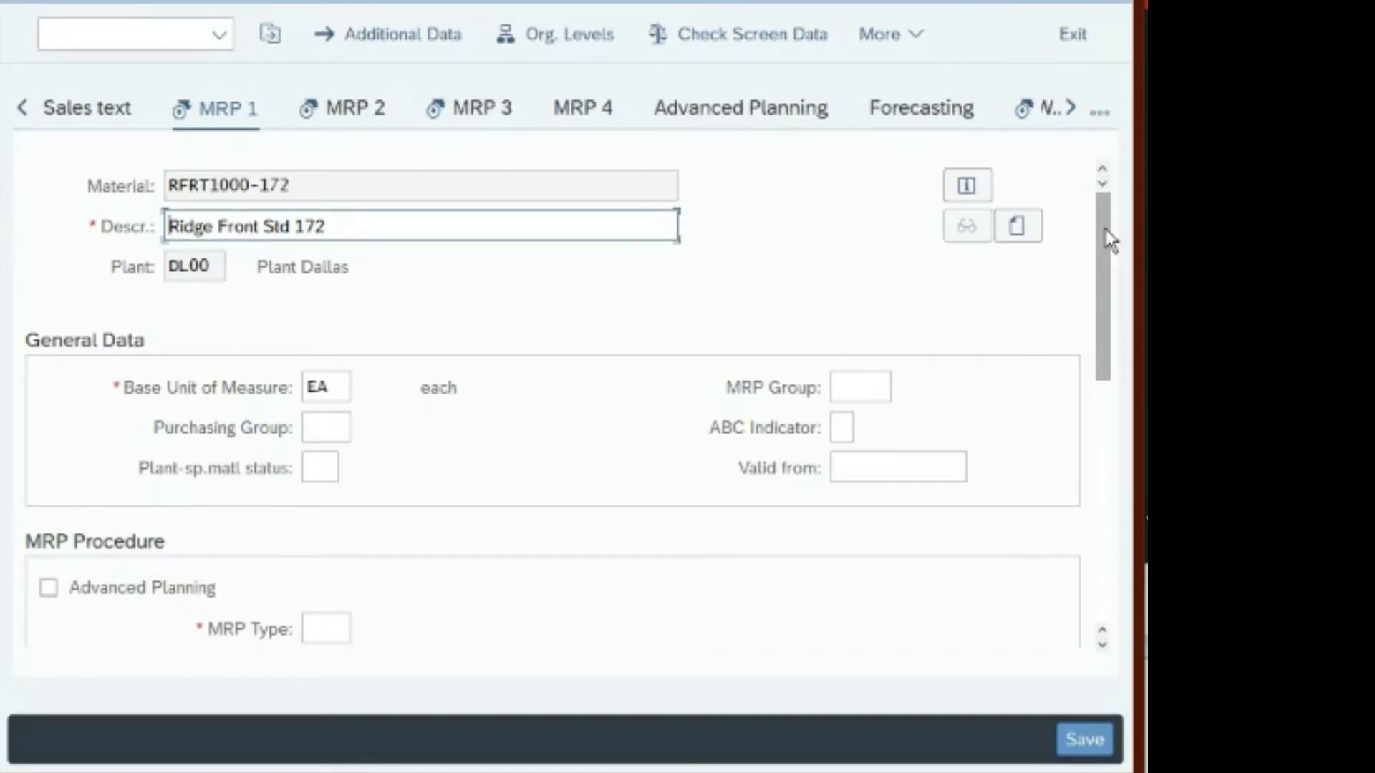
left_click(327, 630)
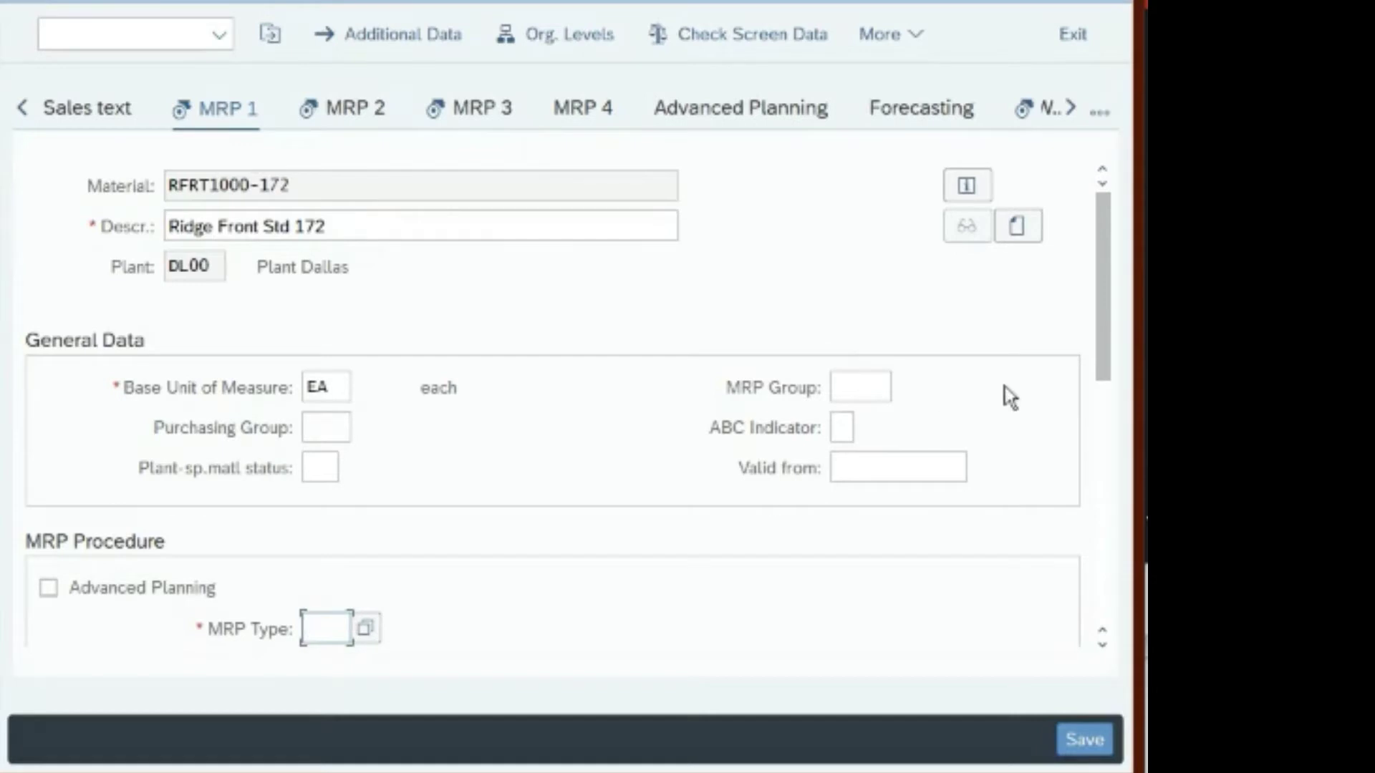
left_click_drag(1099, 305, 1107, 353)
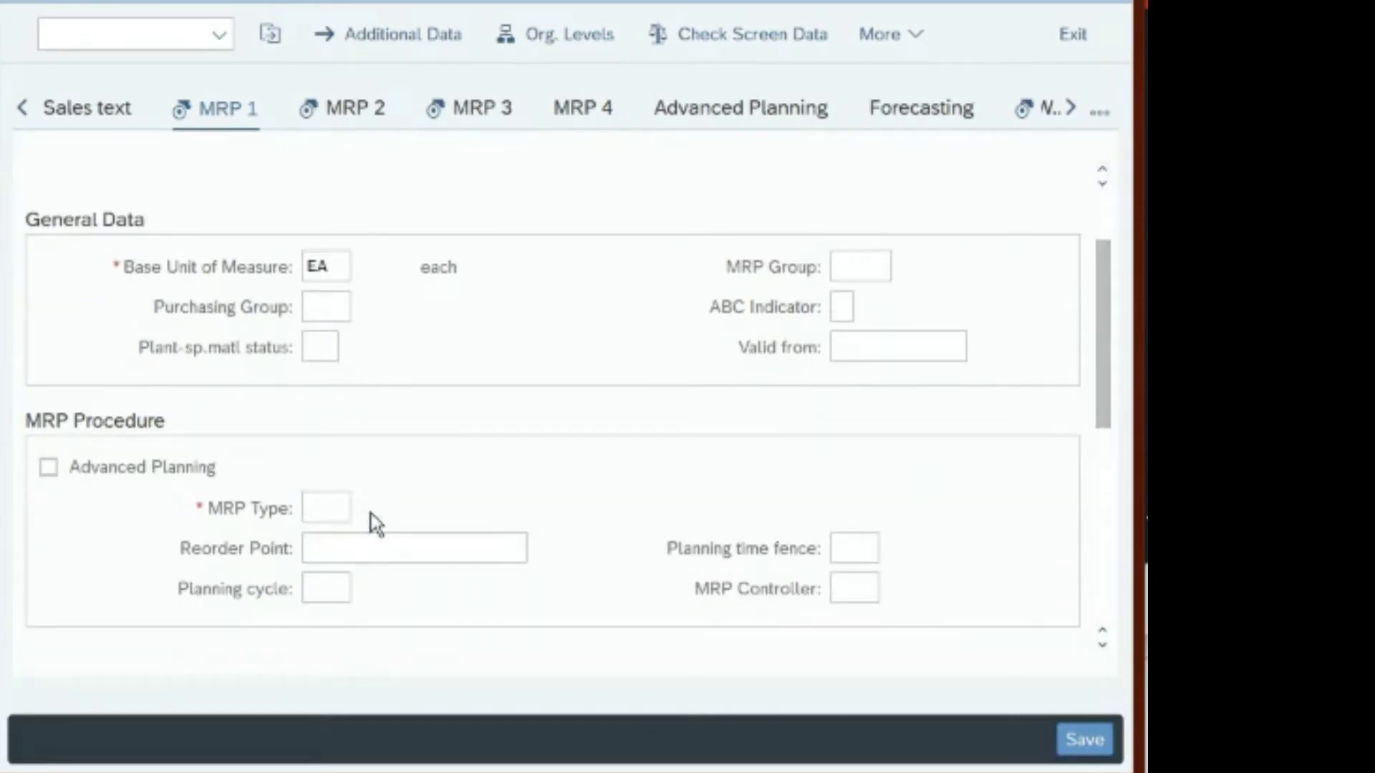
key("F4")
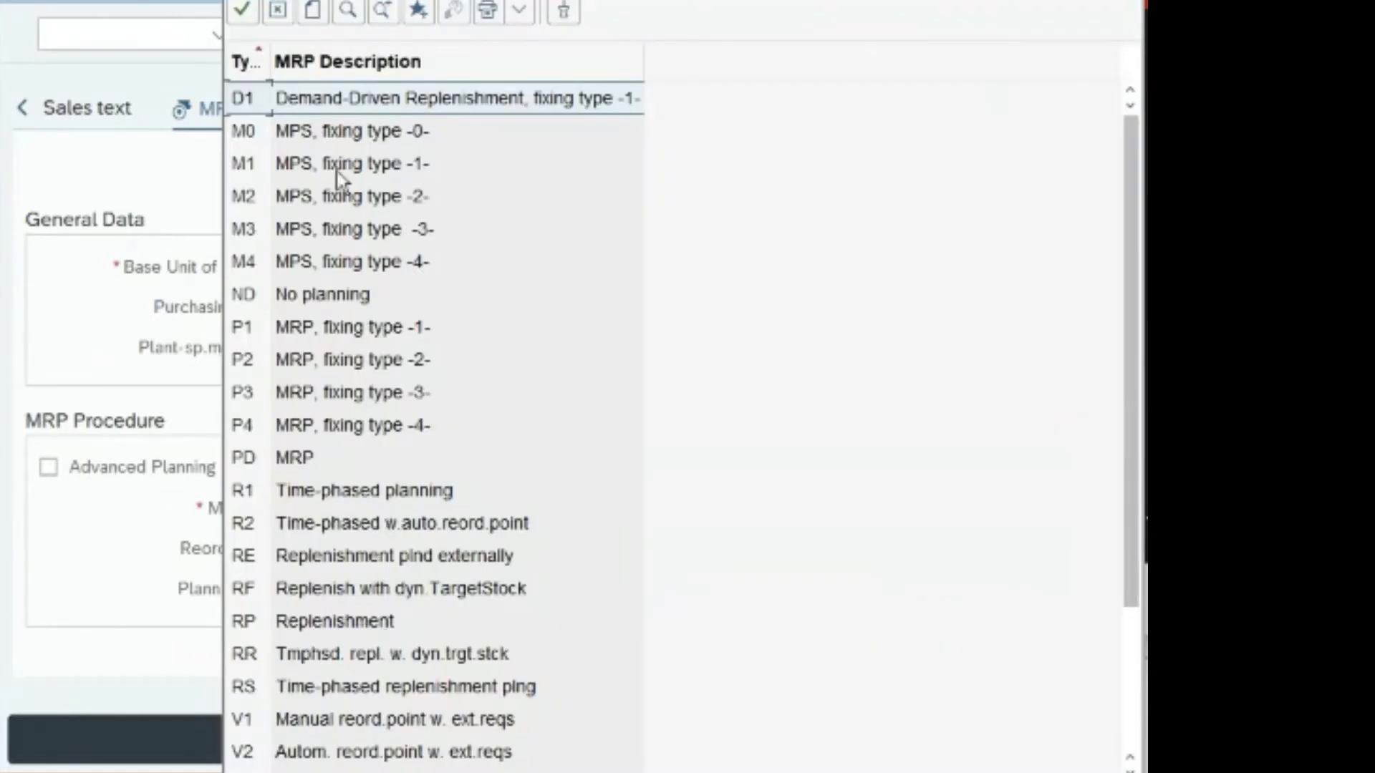
double_click(310, 172)
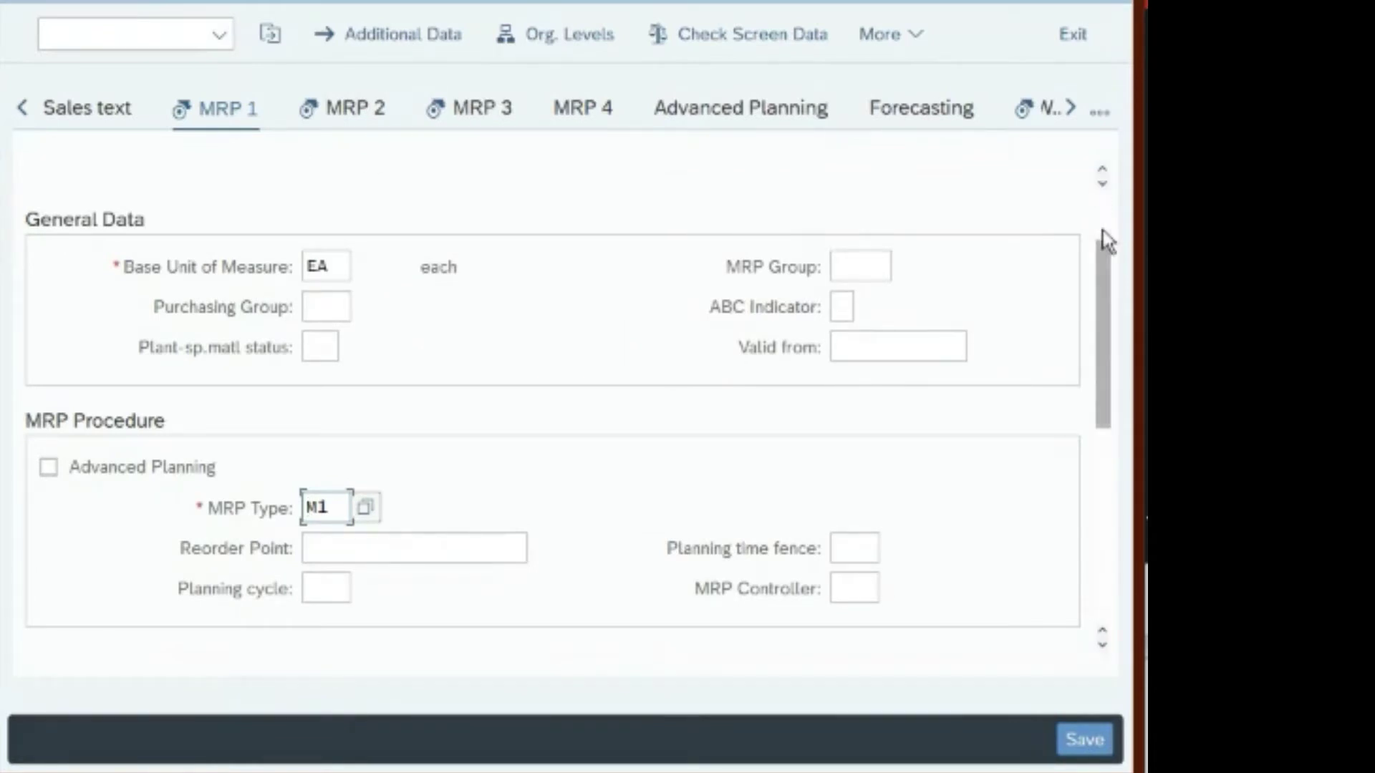
Step: Set the planning time fence to 1 and assign MRP controller 000 (DL MRP Controller)
left_click(848, 548)
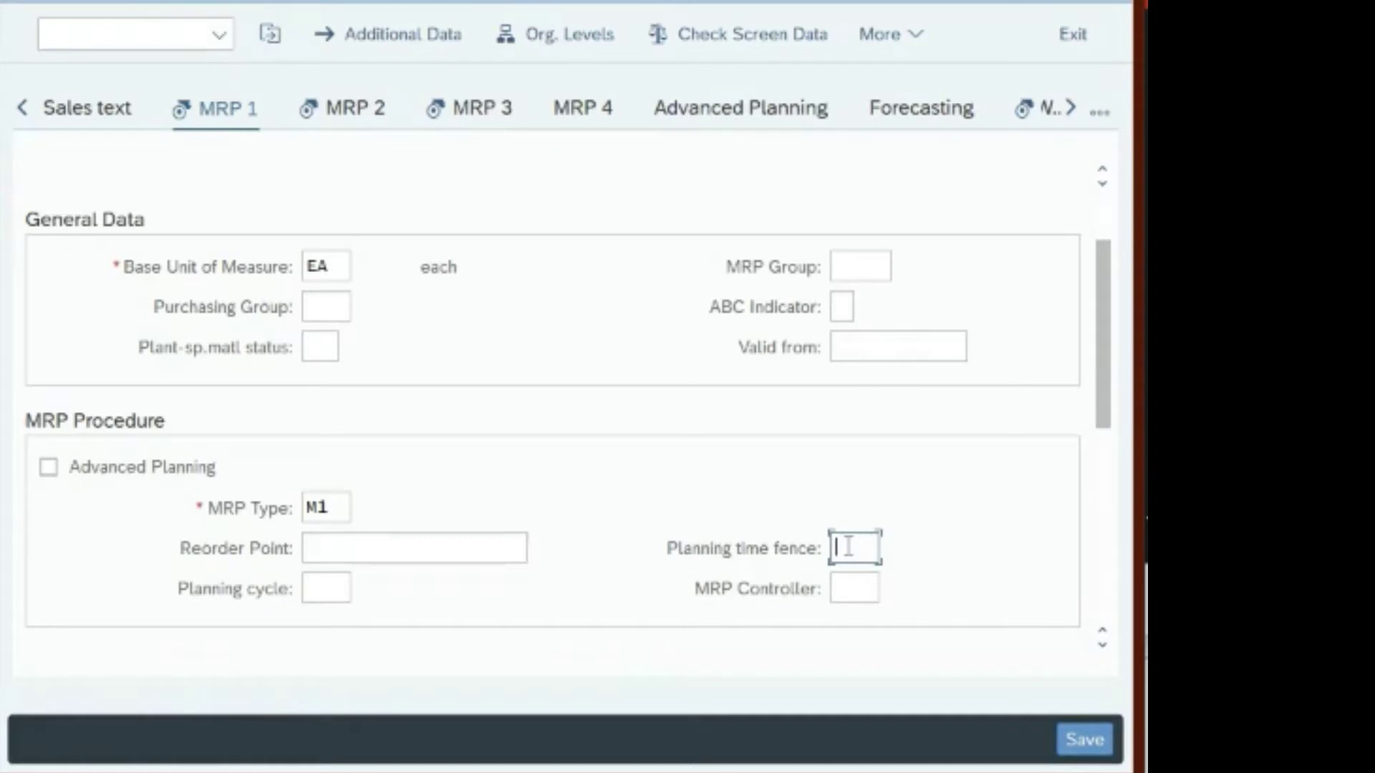
type("1")
left_click(852, 588)
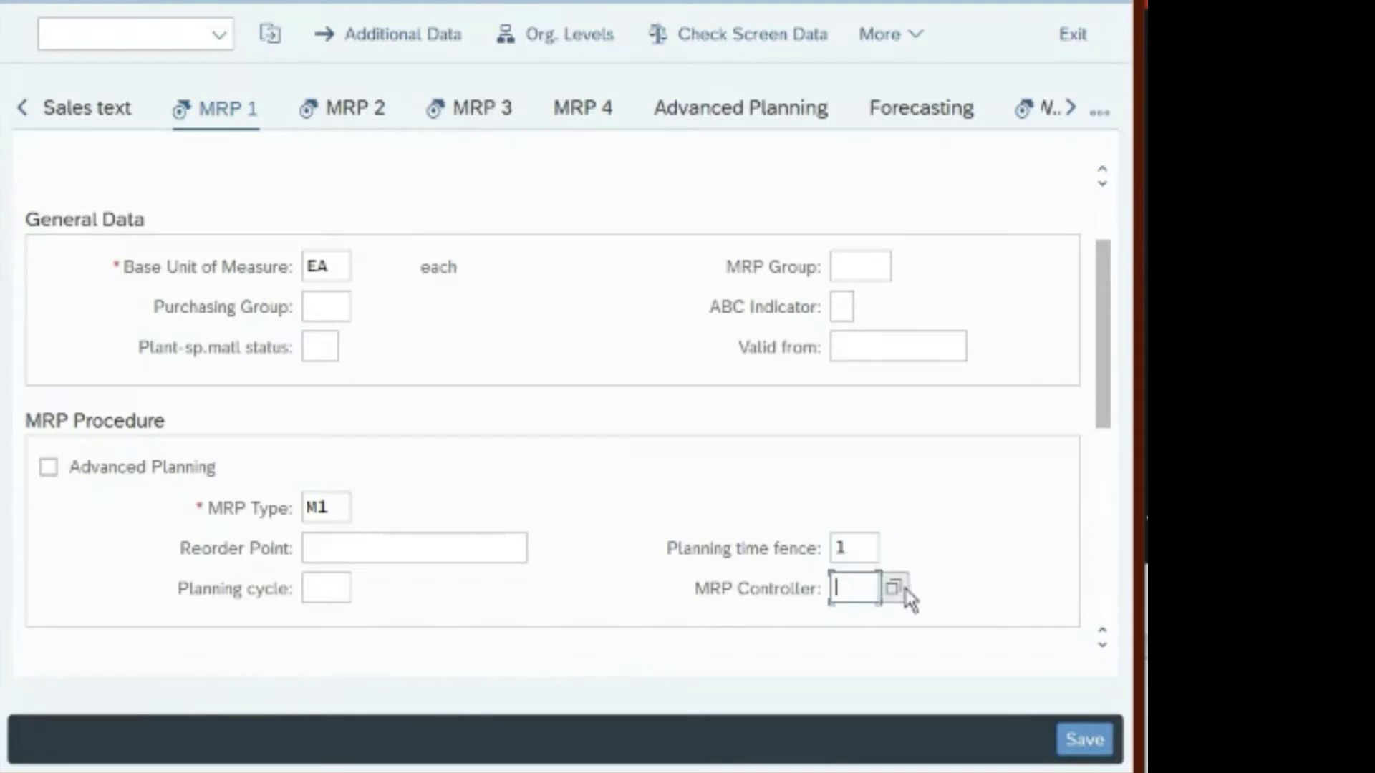
left_click(901, 589)
left_click(599, 106)
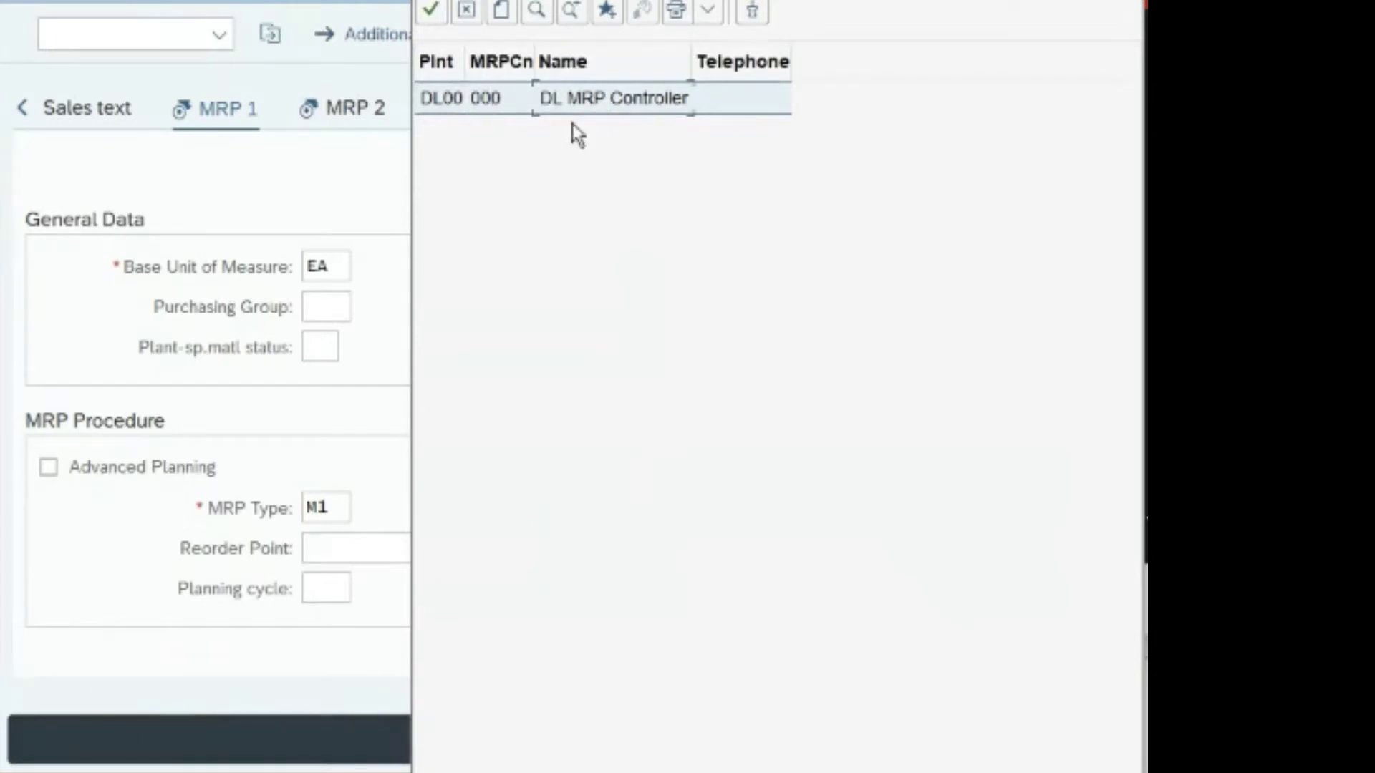
double_click(616, 107)
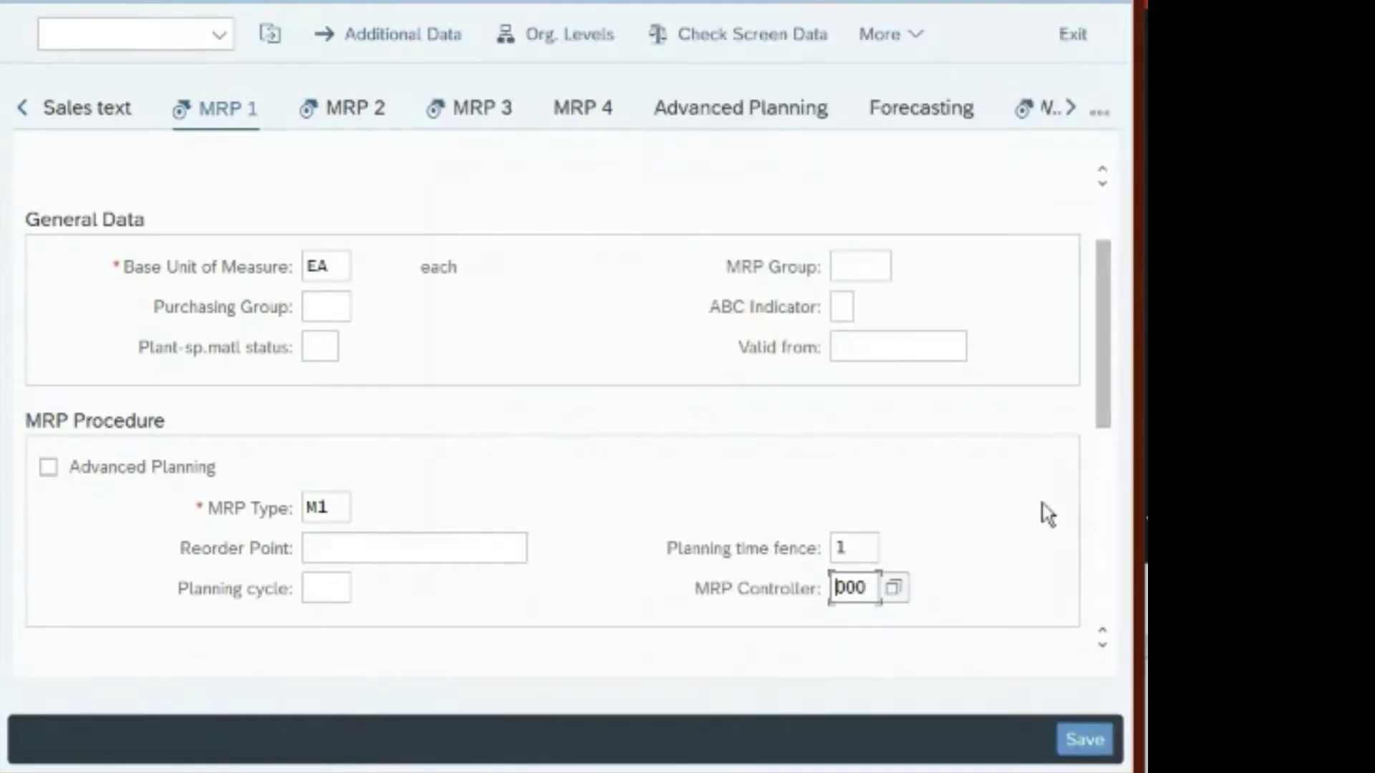
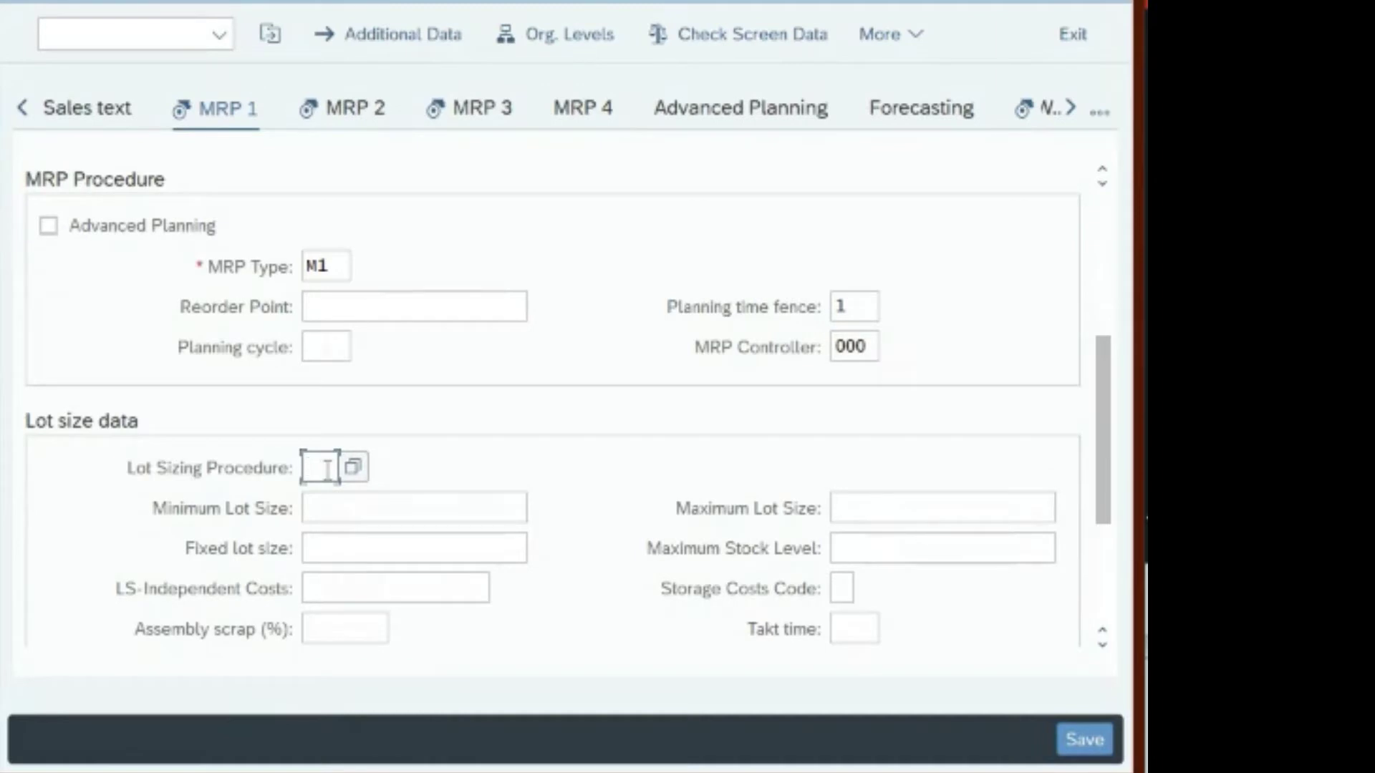
Step: Choose lot sizing procedure EX (Lot-for-lot order quantity) and enter a minimum lot size of 10
left_click(353, 471)
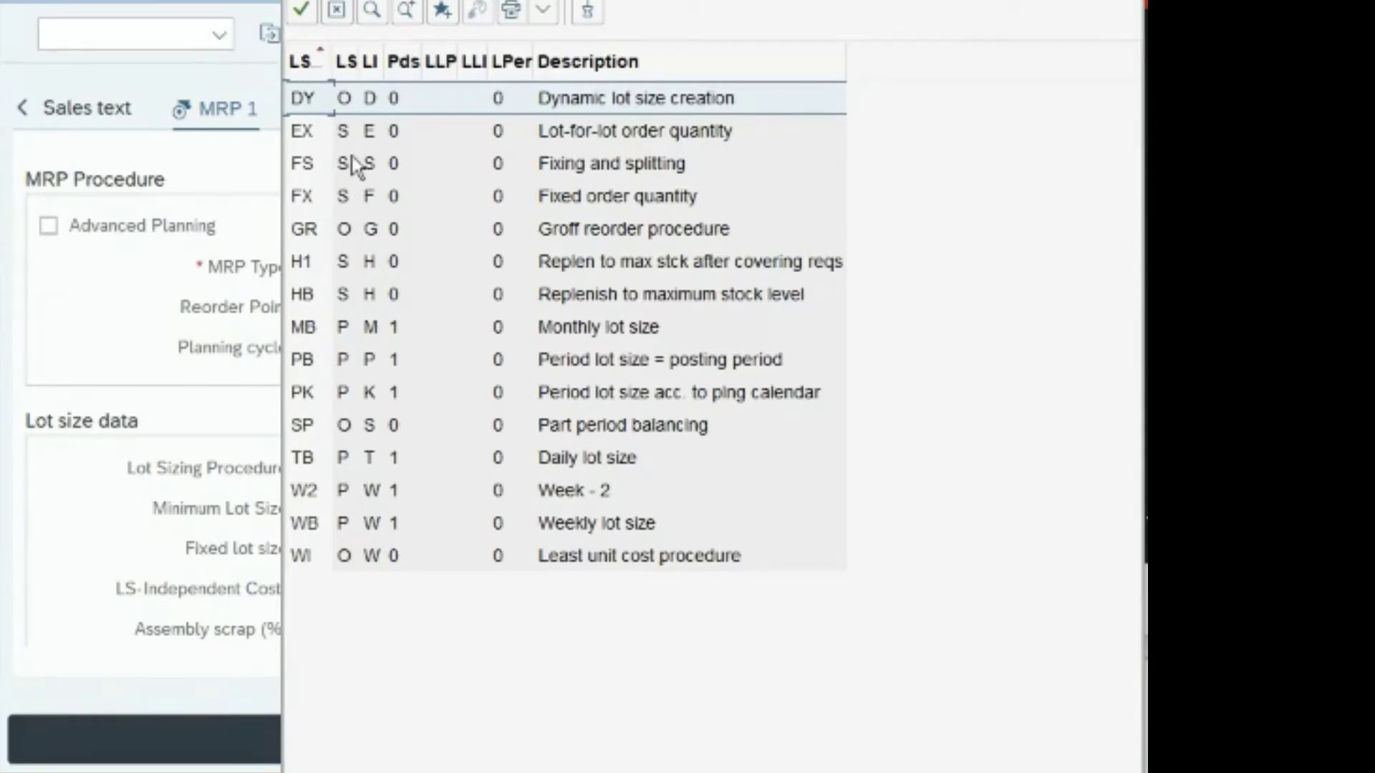
double_click(622, 136)
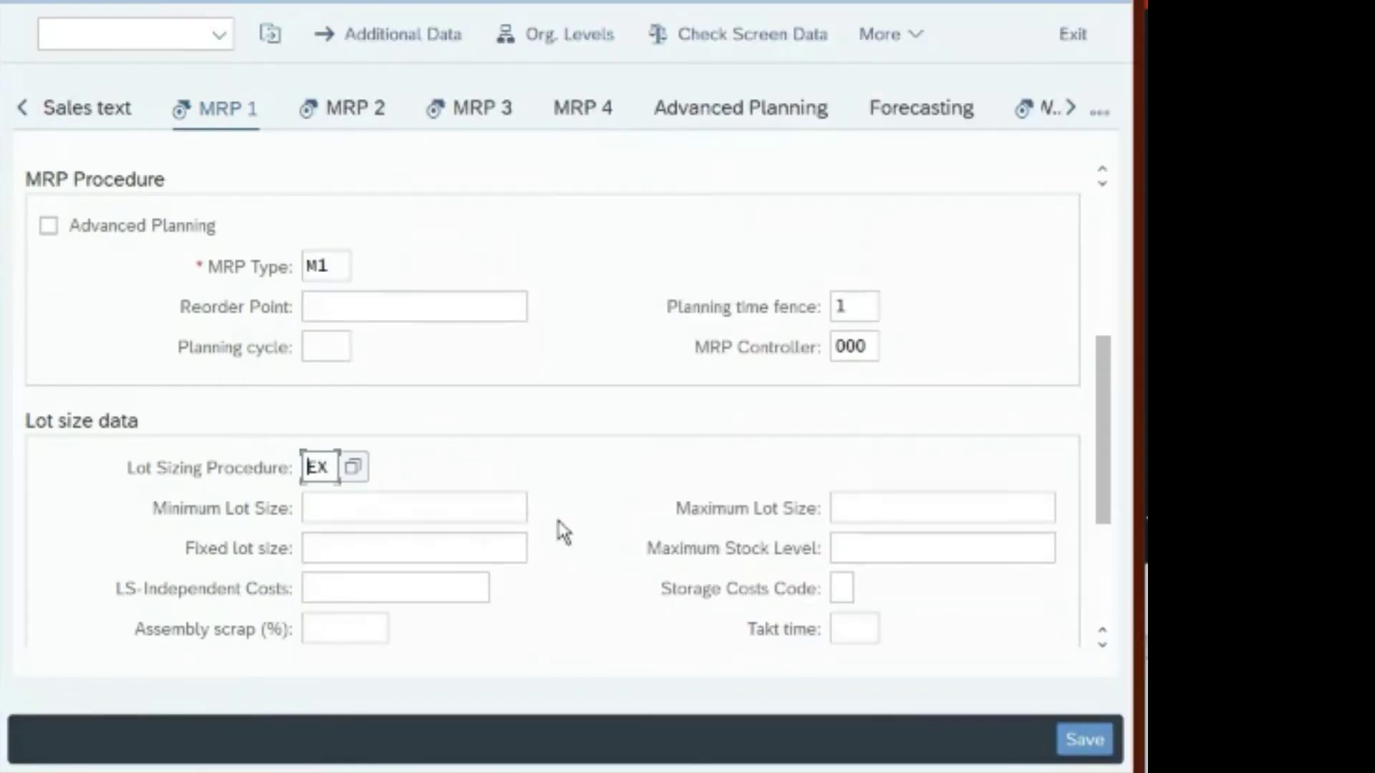
left_click(360, 507)
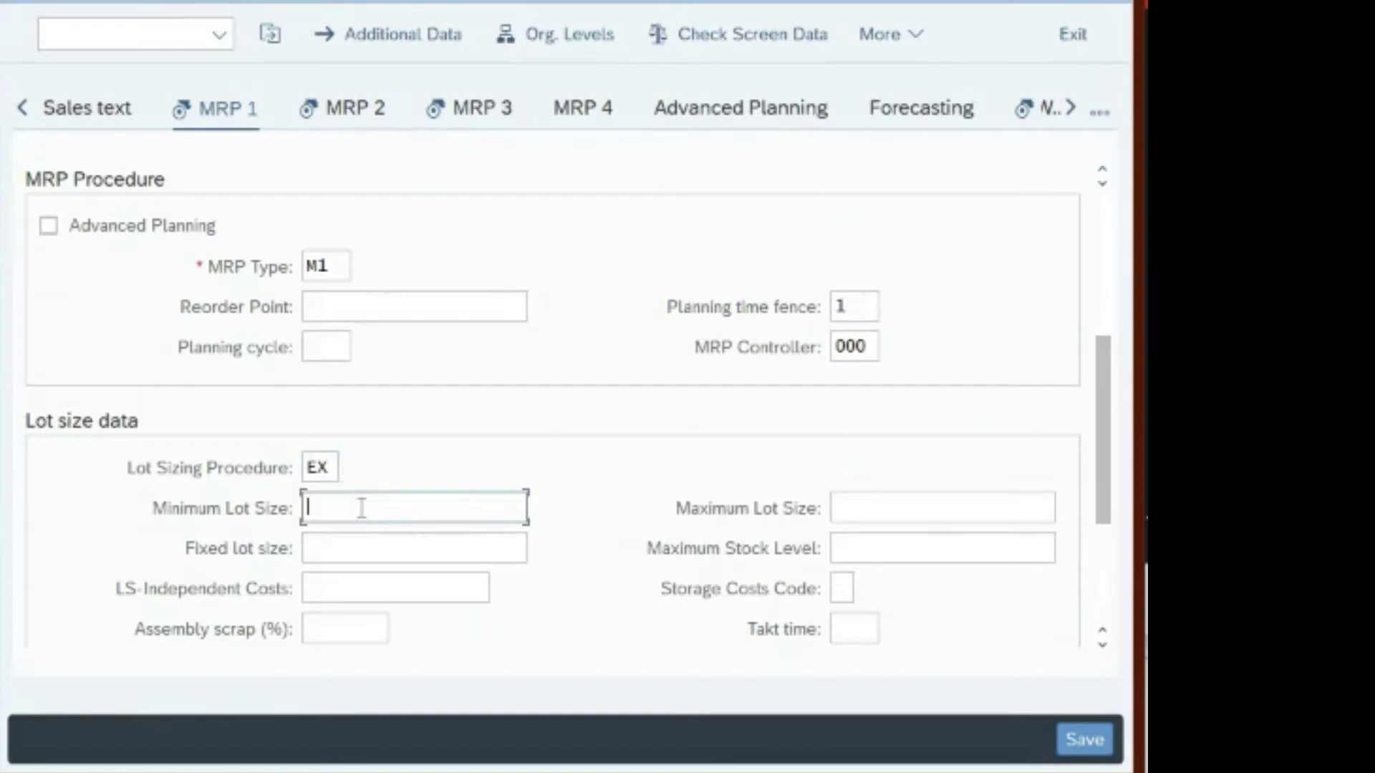
type("10")
left_click(886, 510)
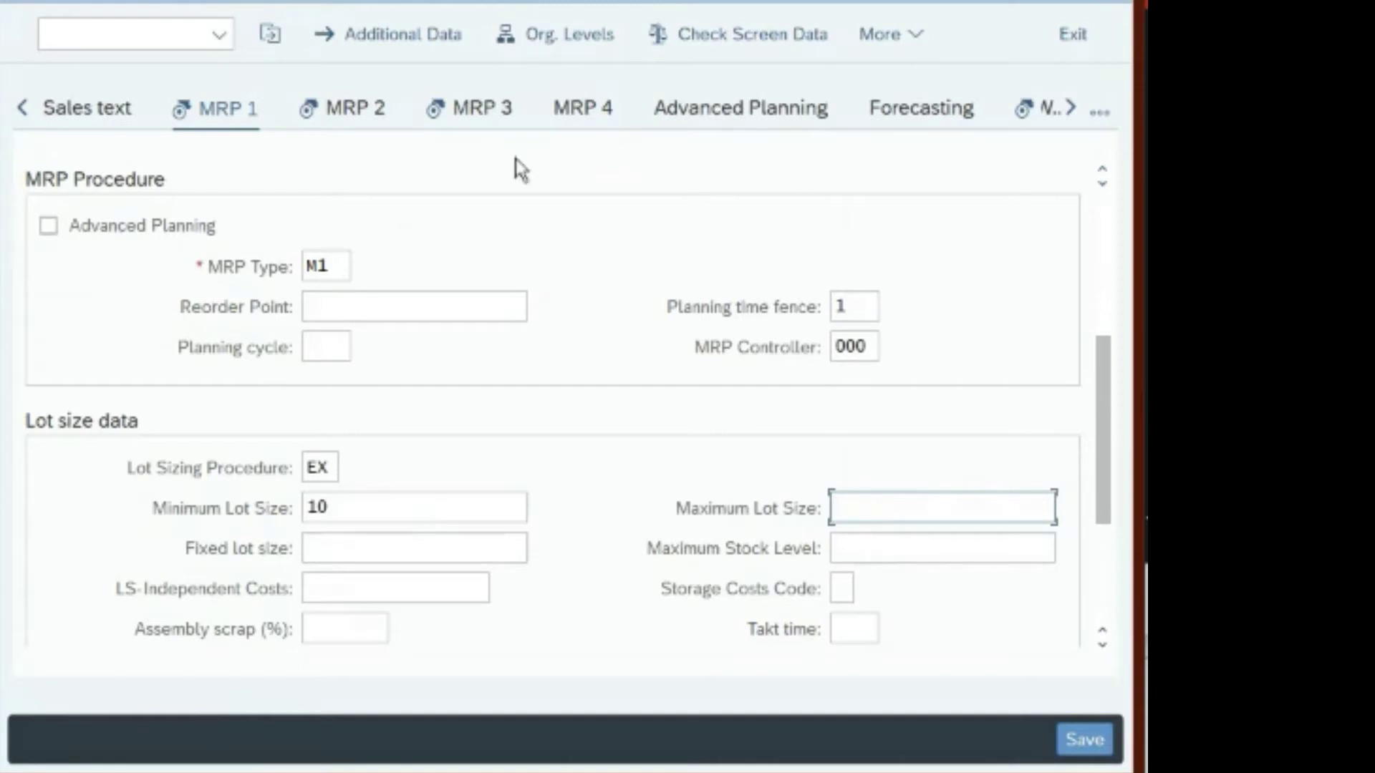
Step: Choose procurement type X (Both procurement types) in the material's MRP 2 view
left_click(356, 111)
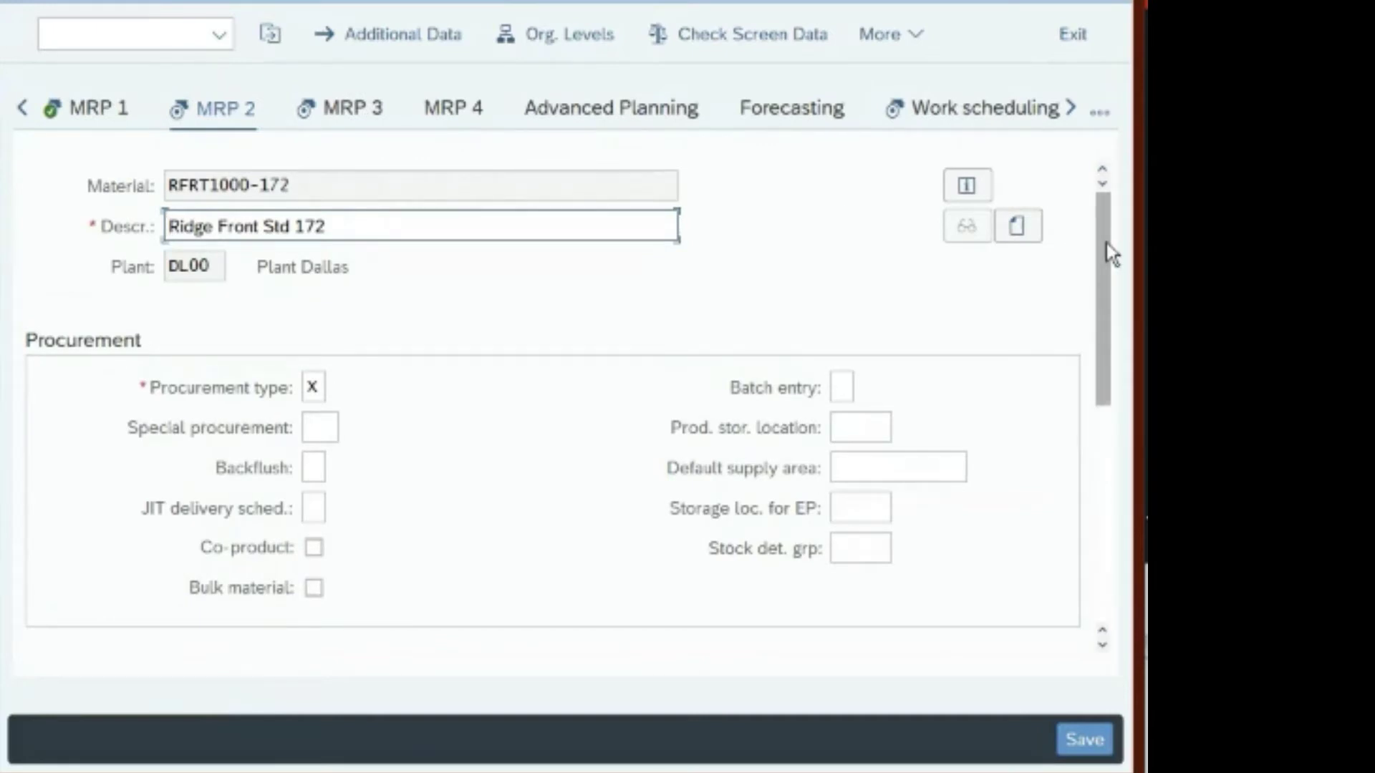
left_click(322, 387)
left_click(340, 387)
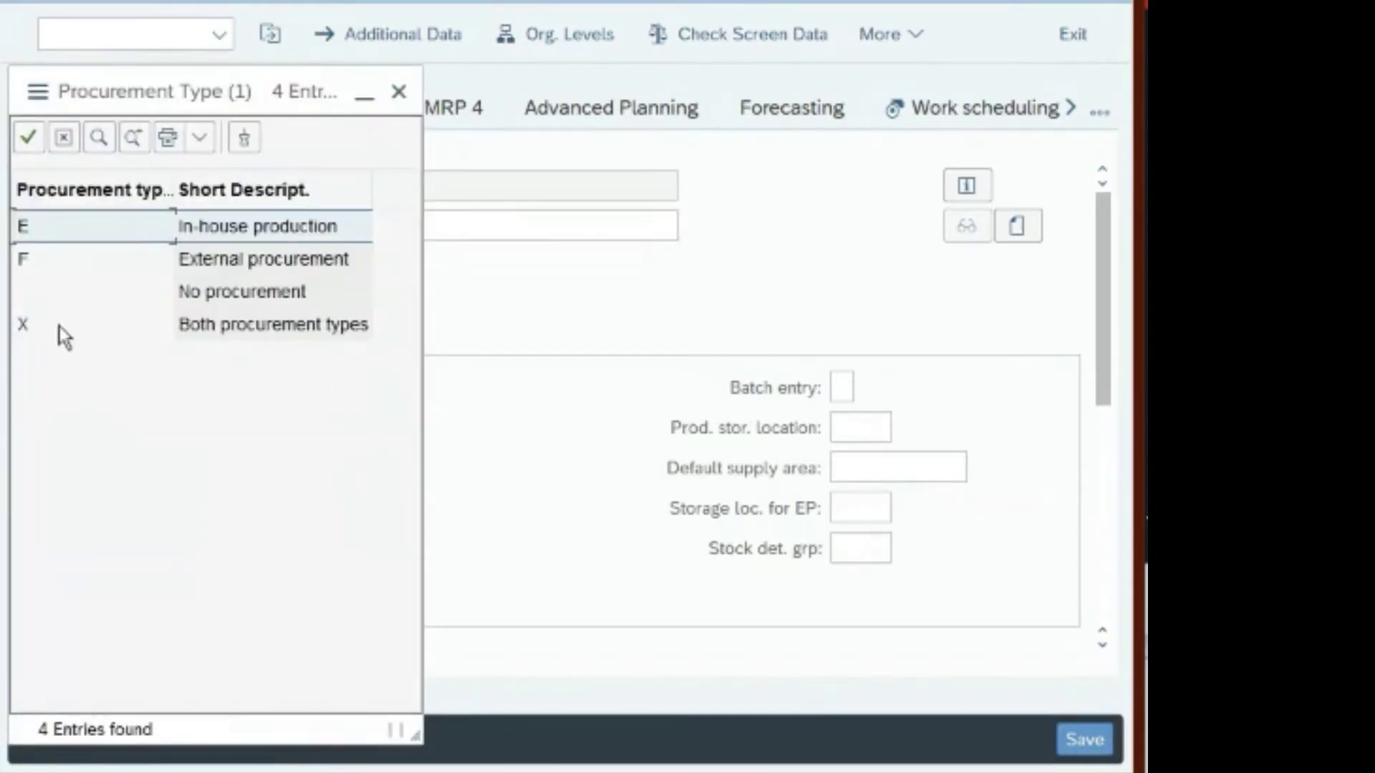
double_click(323, 338)
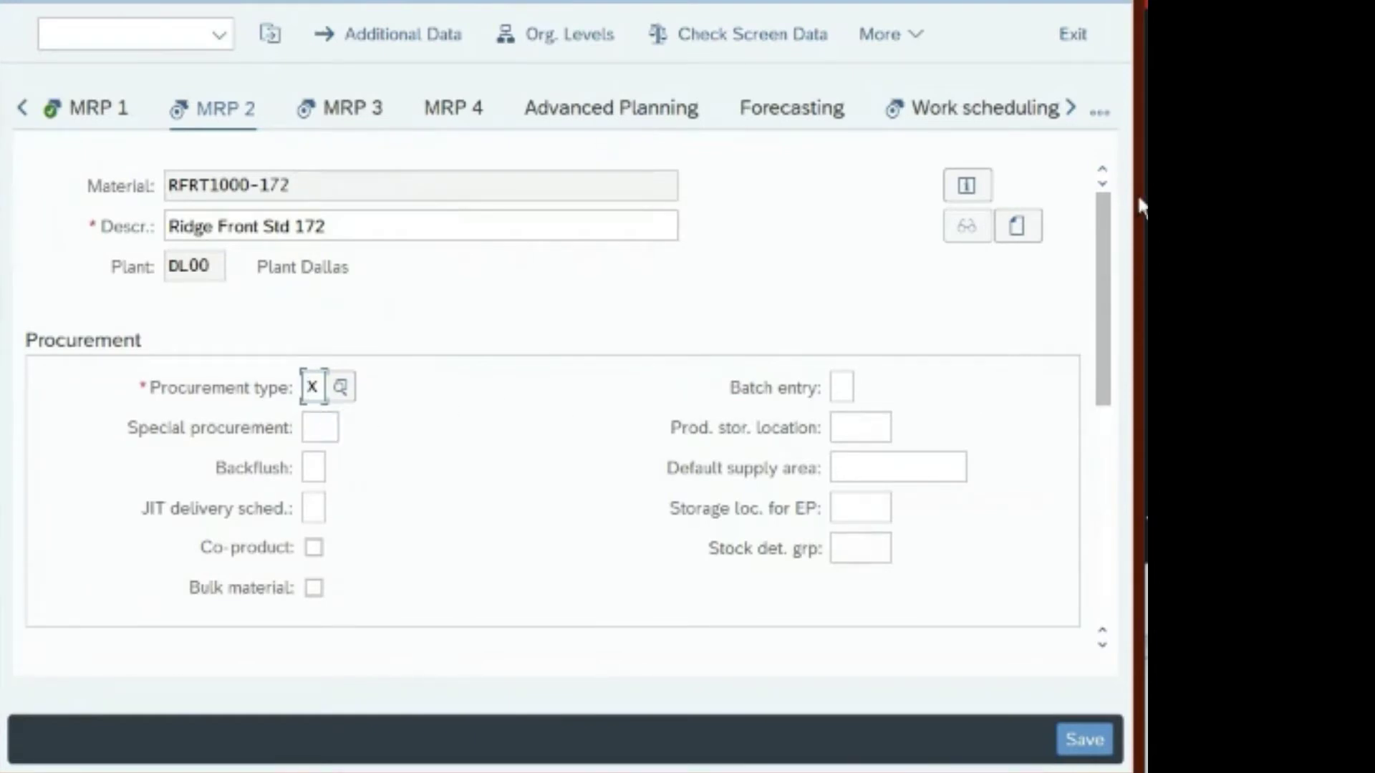
Step: Set the in-house production time to 1 day and the scheduling margin key to 001
left_click_drag(1109, 225, 1109, 332)
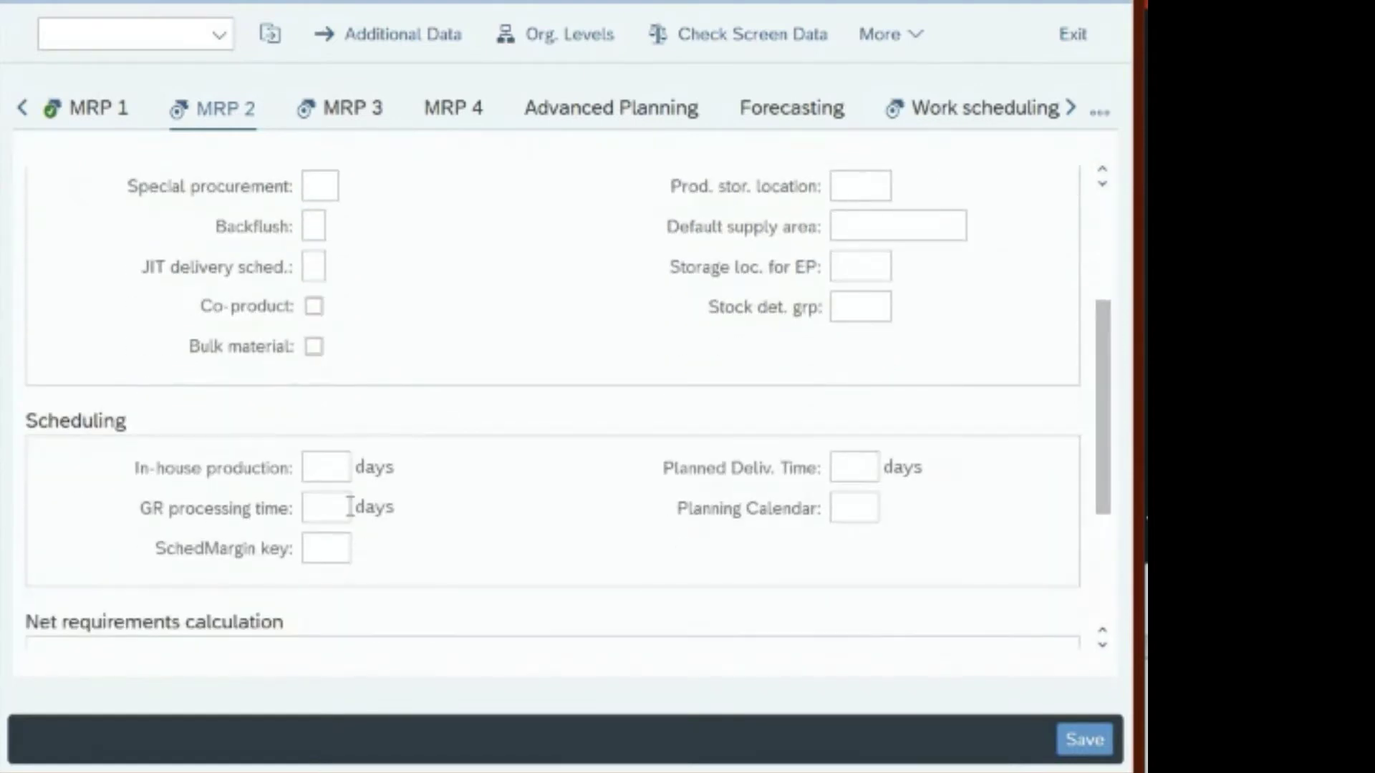
left_click(326, 469)
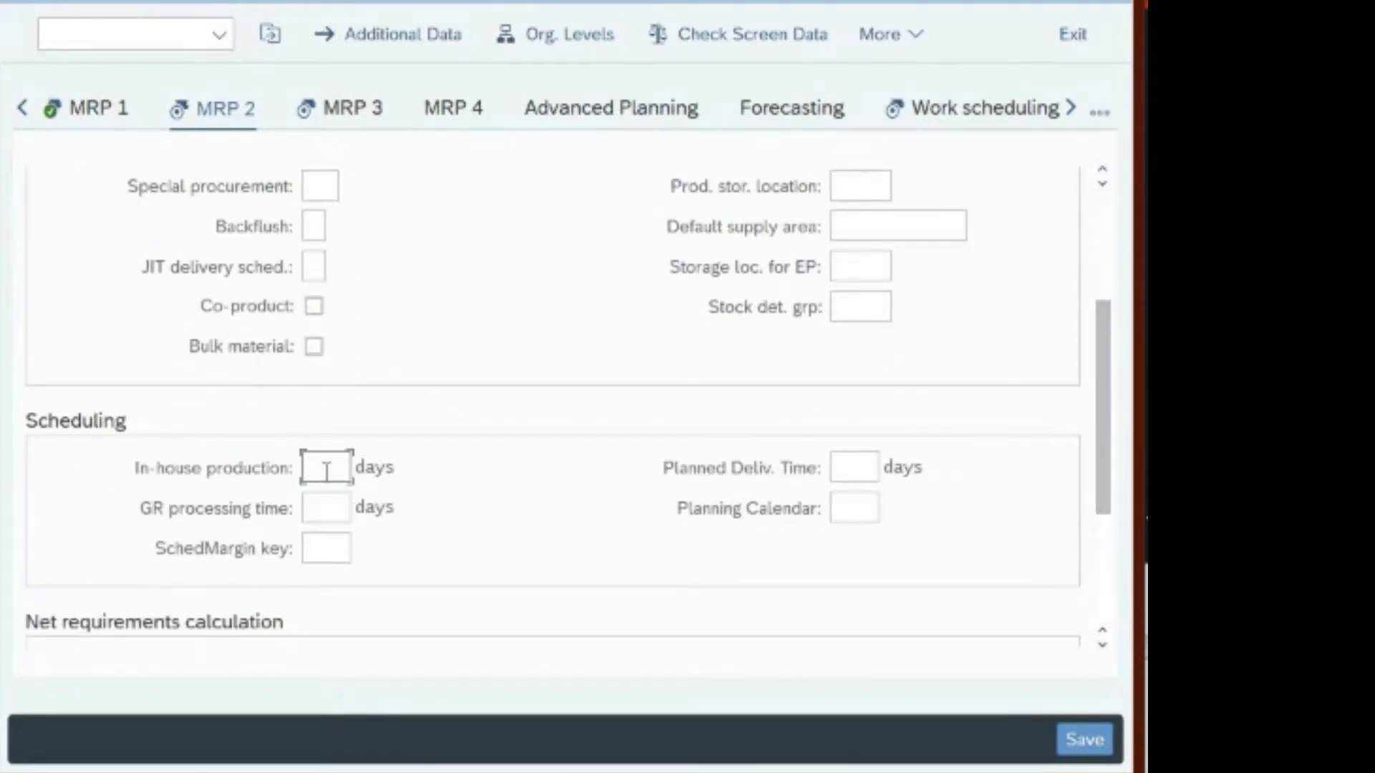
type("1")
left_click(344, 545)
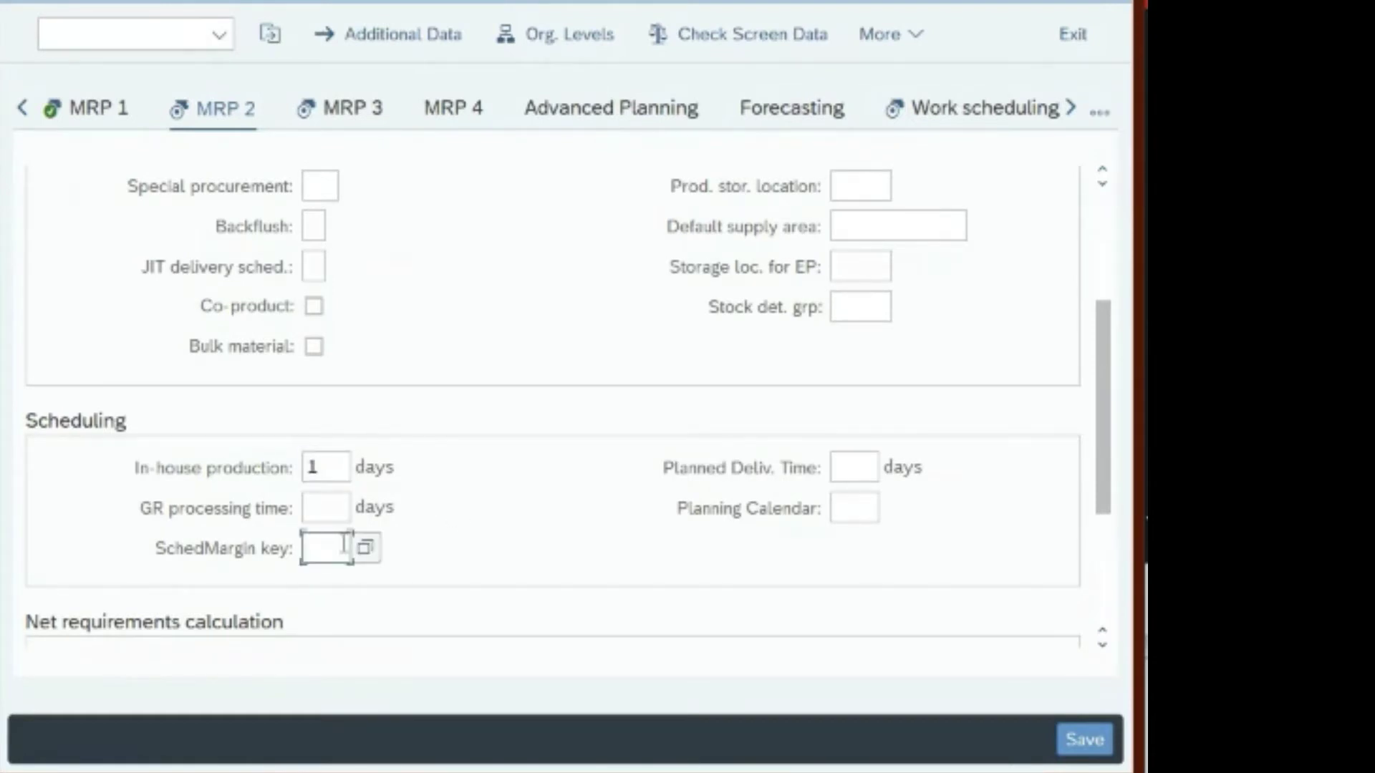
left_click(377, 554)
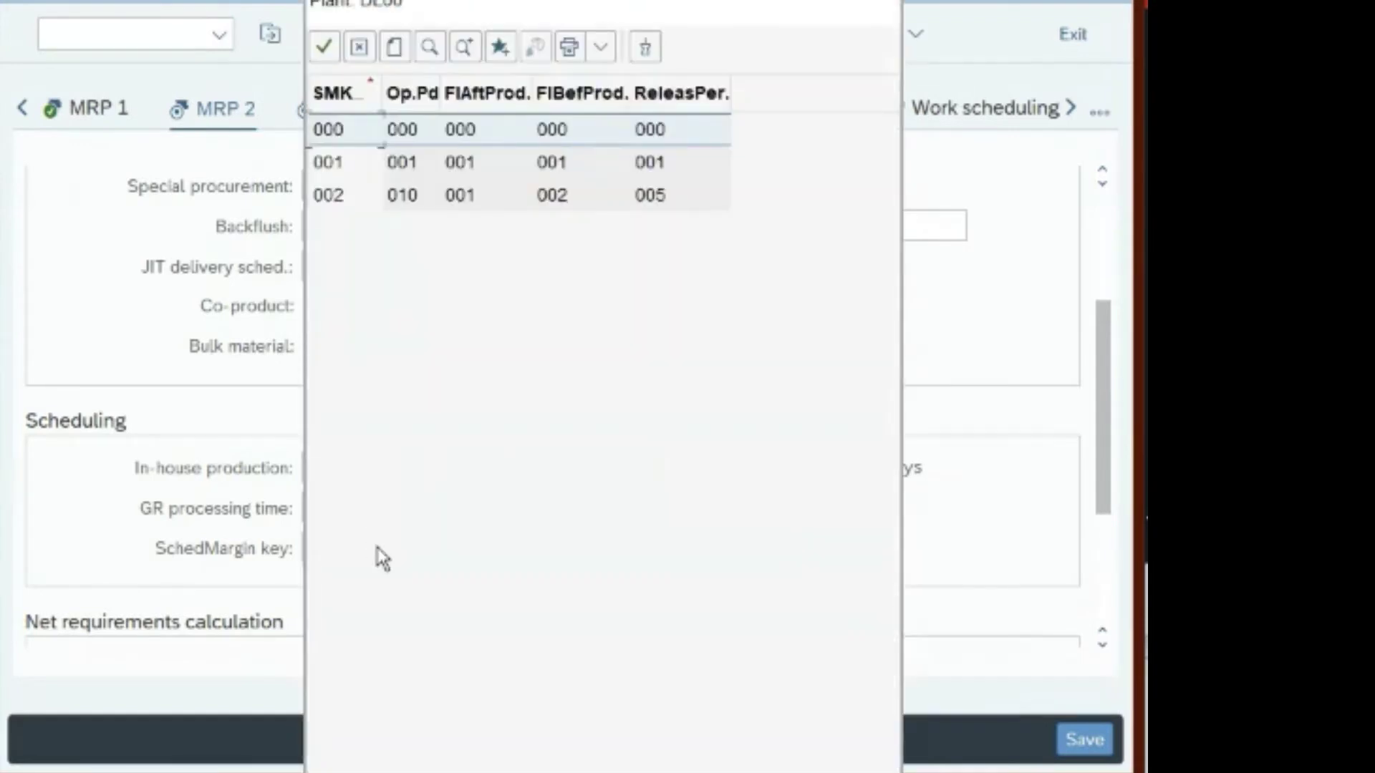
left_click(415, 165)
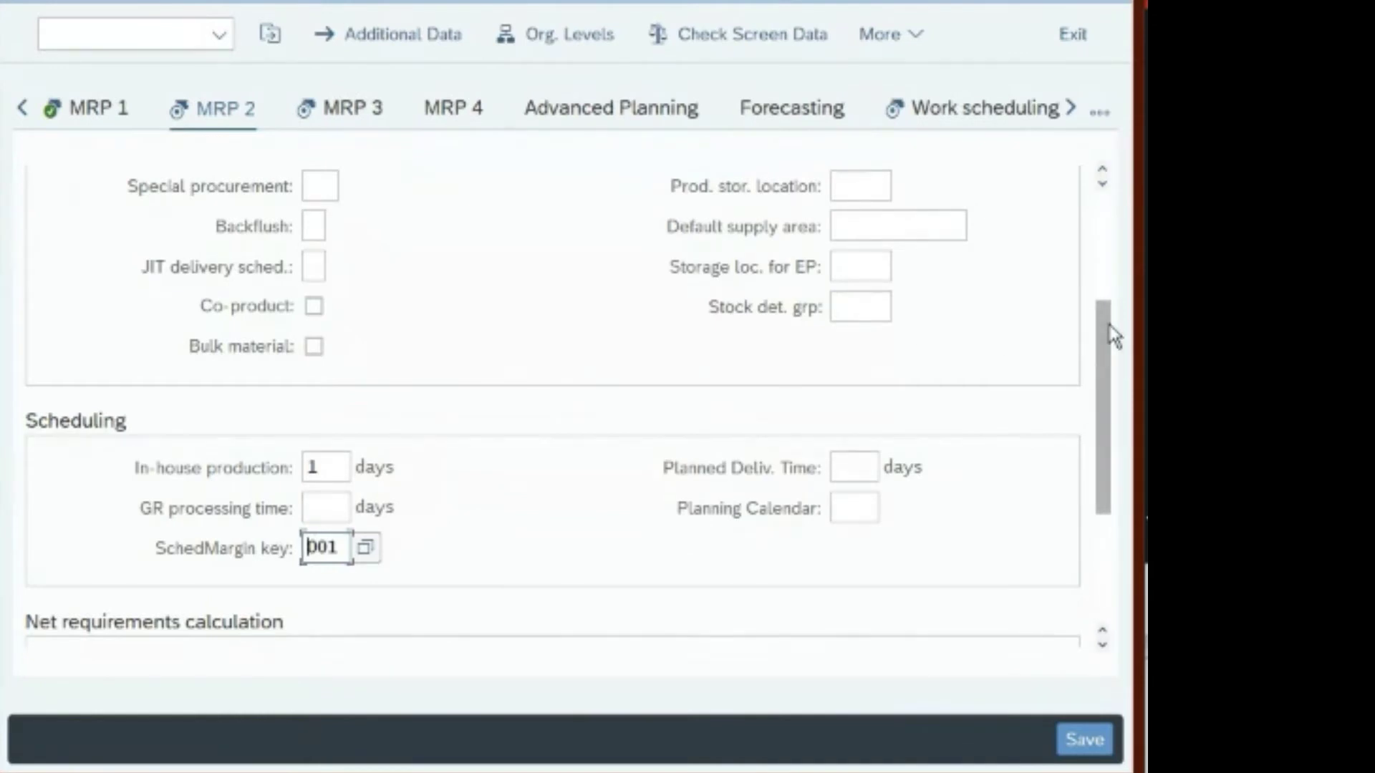
Step: Enter a safety stock of 100 in the net requirements calculation
left_click_drag(1113, 335, 1116, 488)
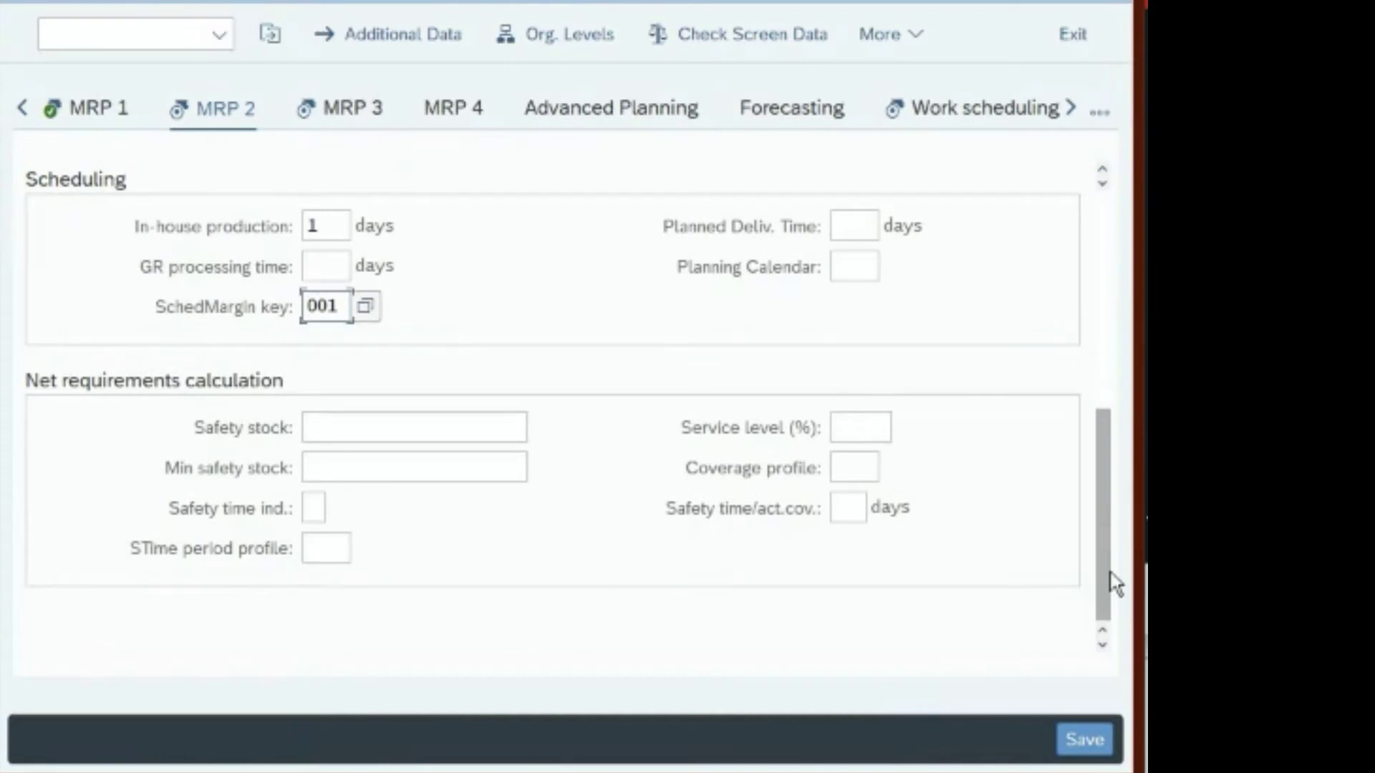
left_click(402, 432)
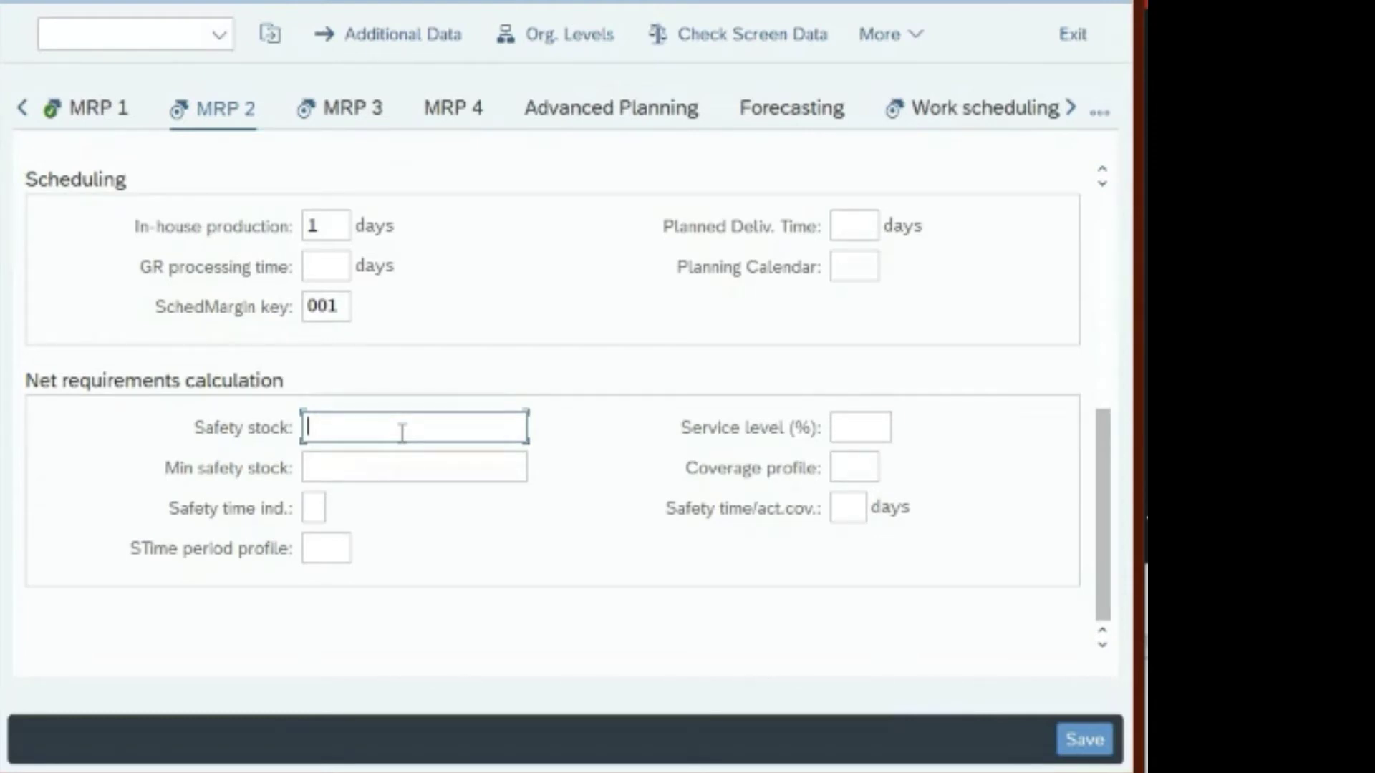
type("100")
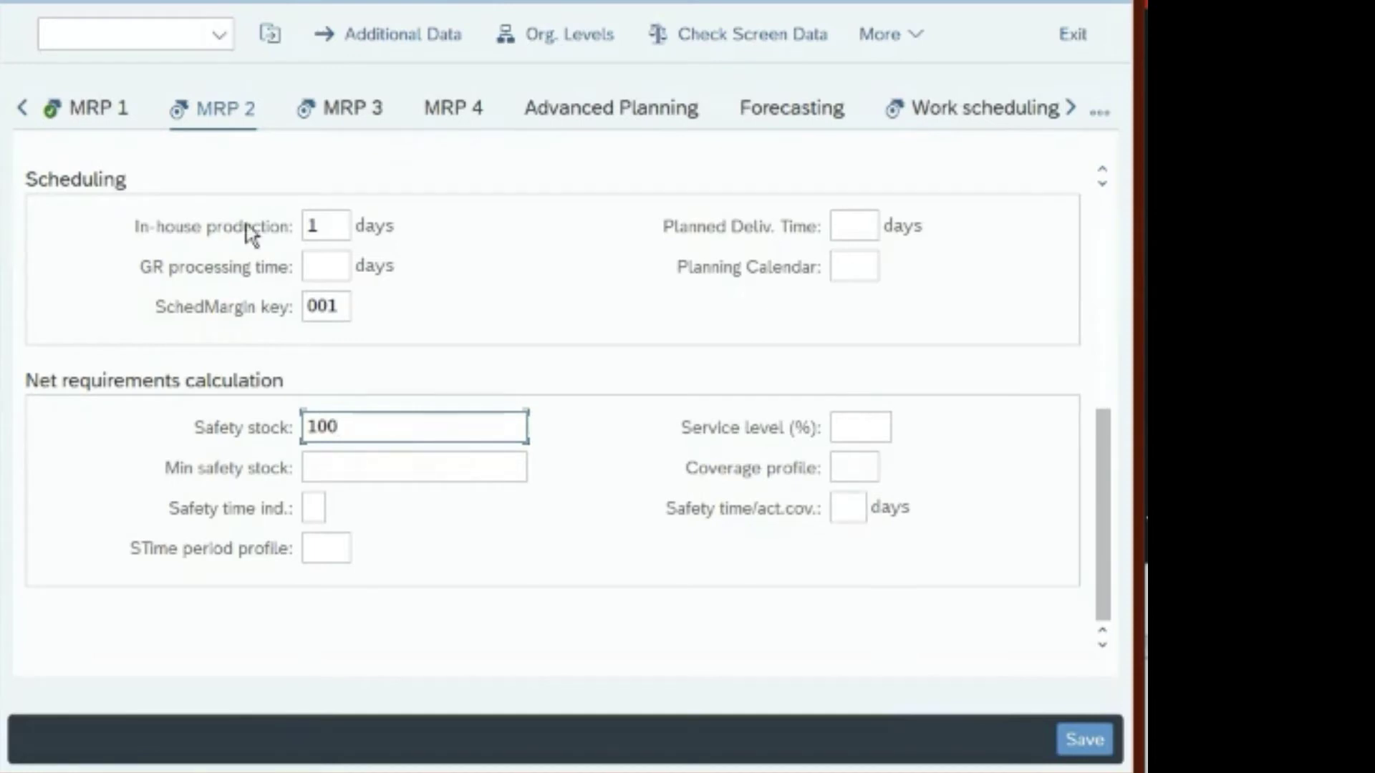
Step: Assign strategy group 10 (Make-to-stock production) in the planning data of the MRP 3 view
left_click(358, 113)
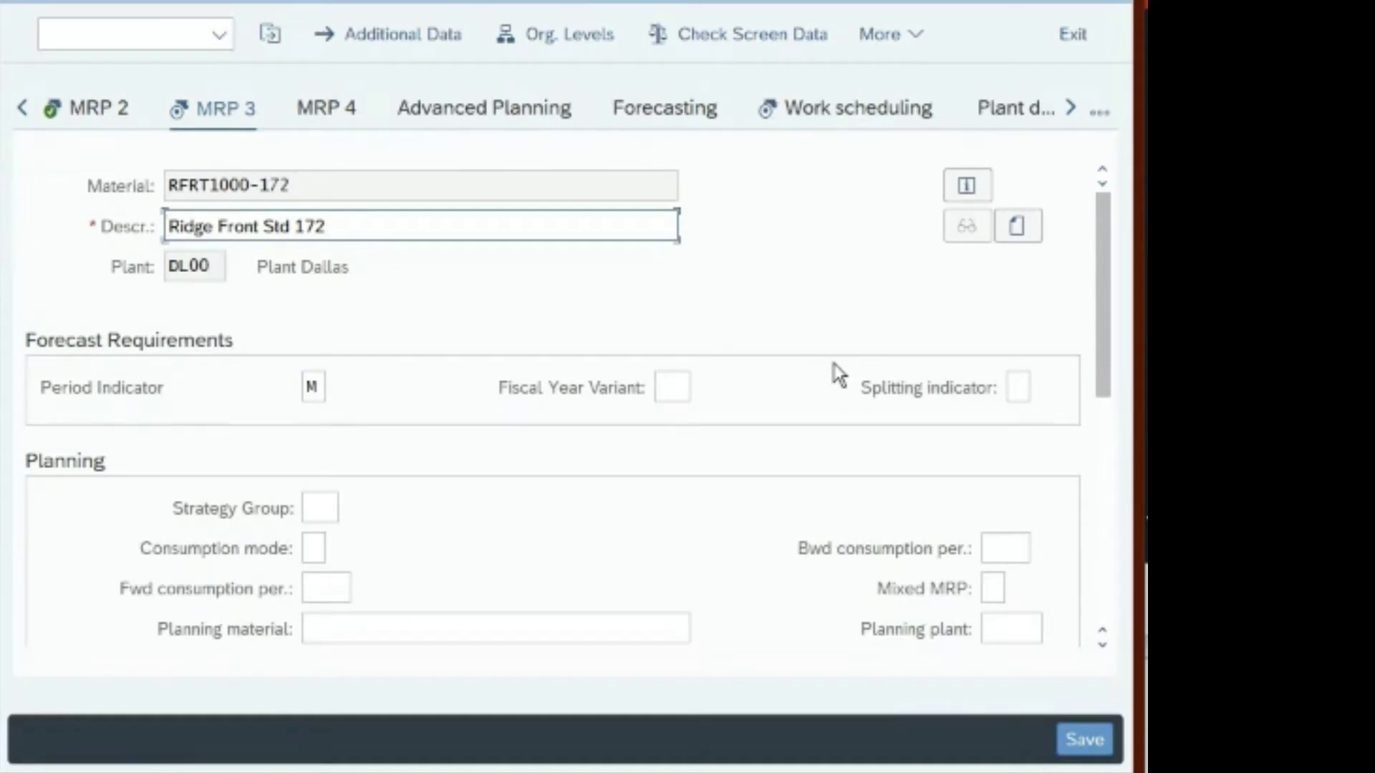
left_click(315, 510)
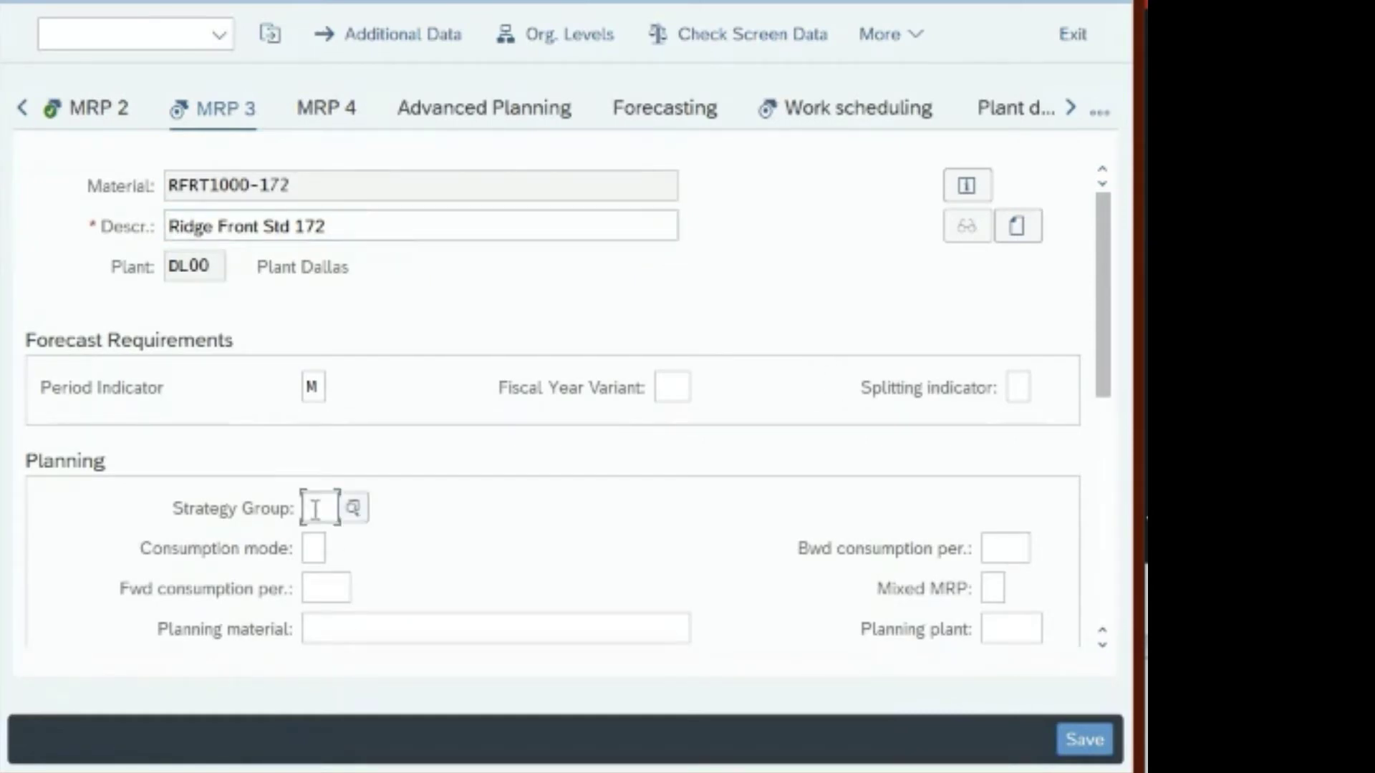
left_click(355, 506)
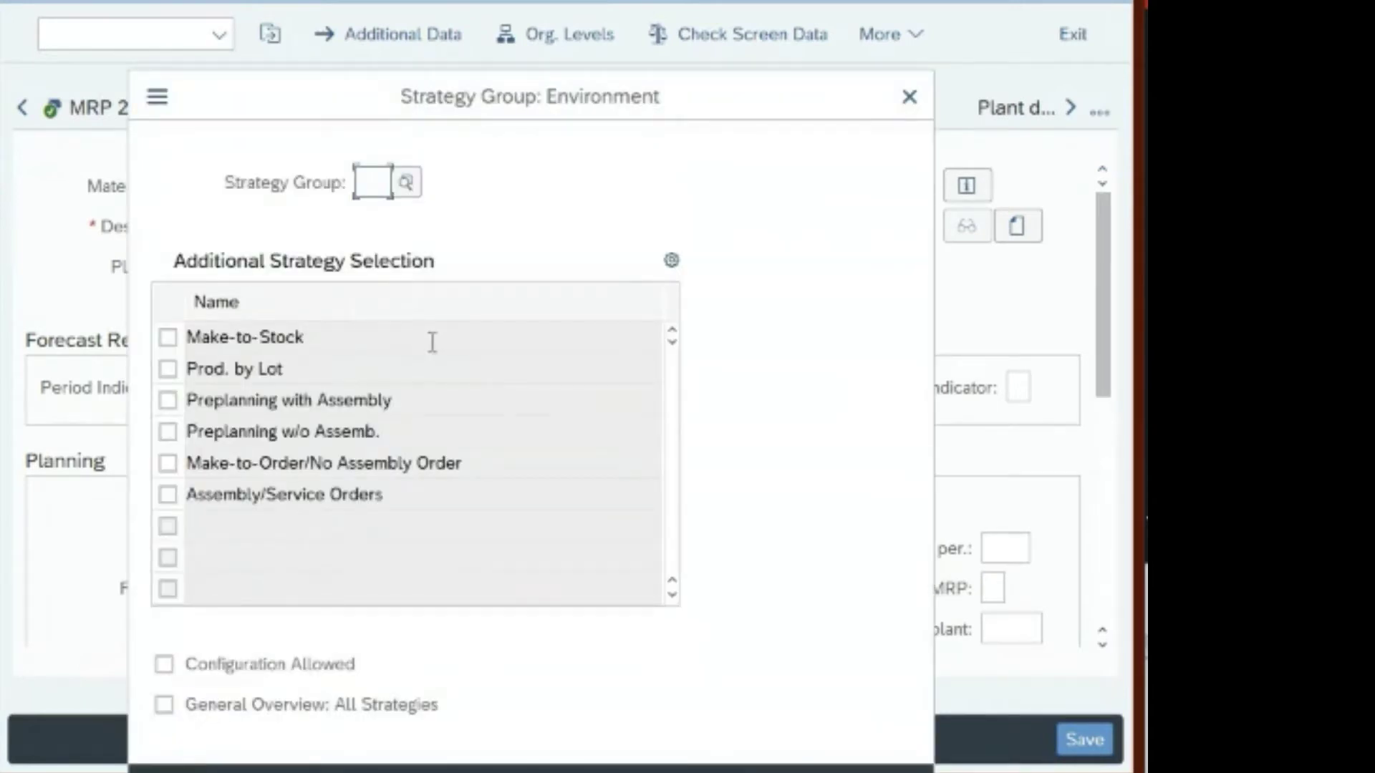
left_click(406, 184)
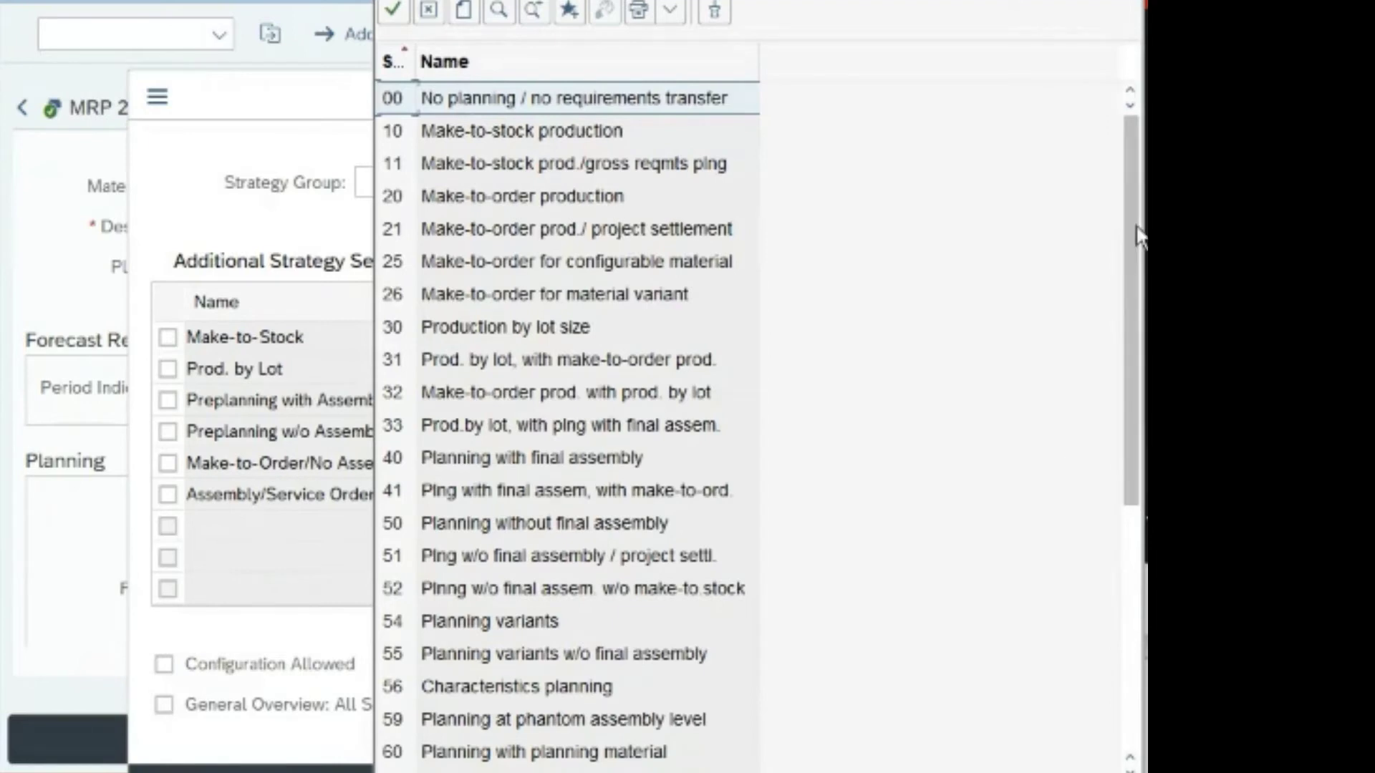
double_click(558, 134)
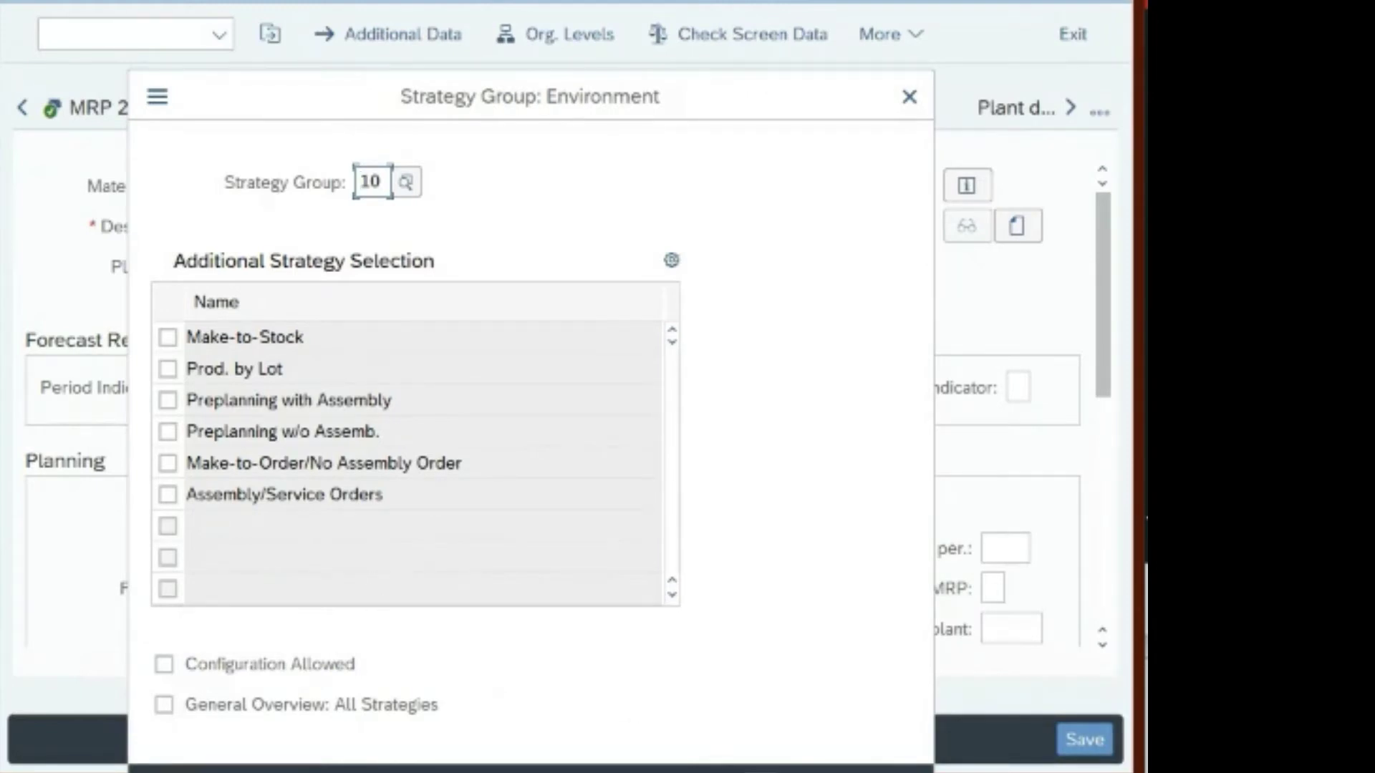
key("Return")
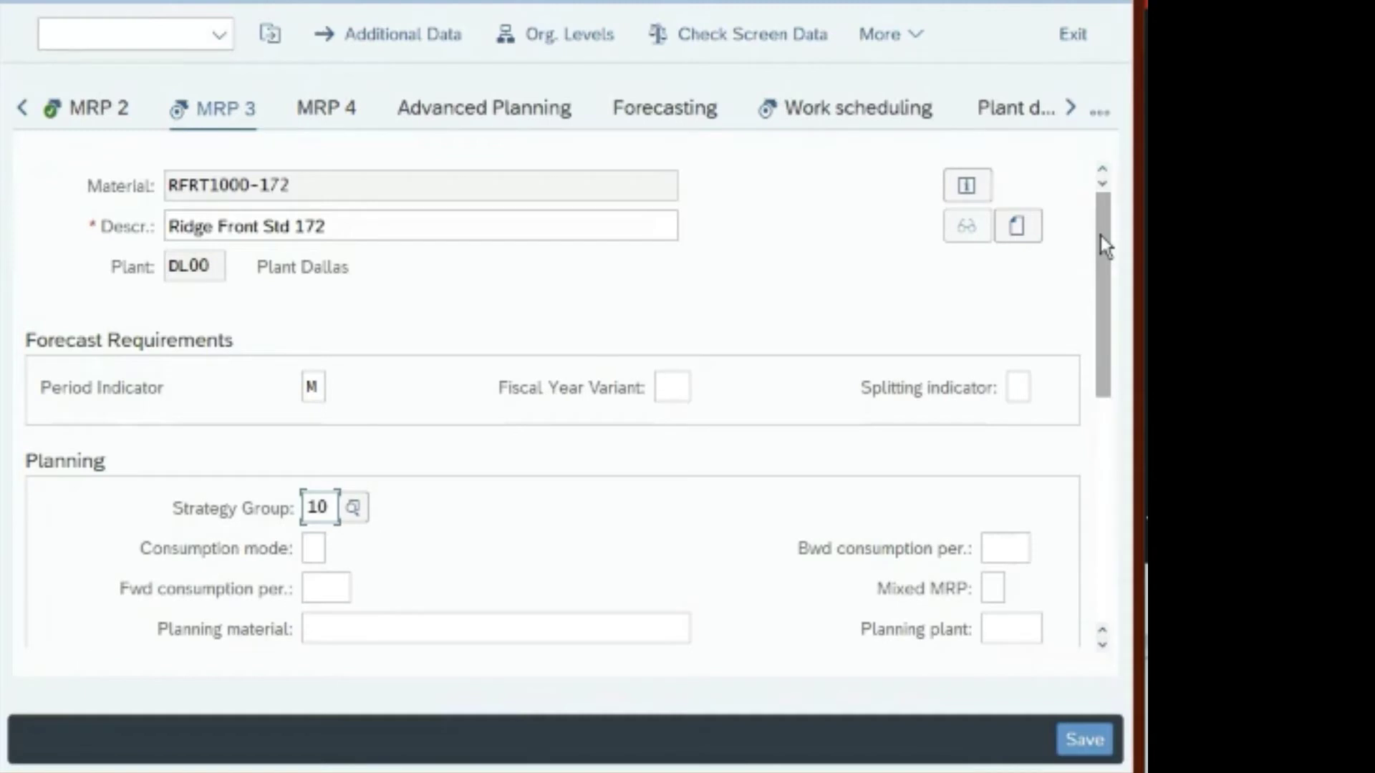
Step: Set the availability check in the MRP 3 view to 02 (Individ.requirements)
left_click_drag(1104, 246, 1126, 459)
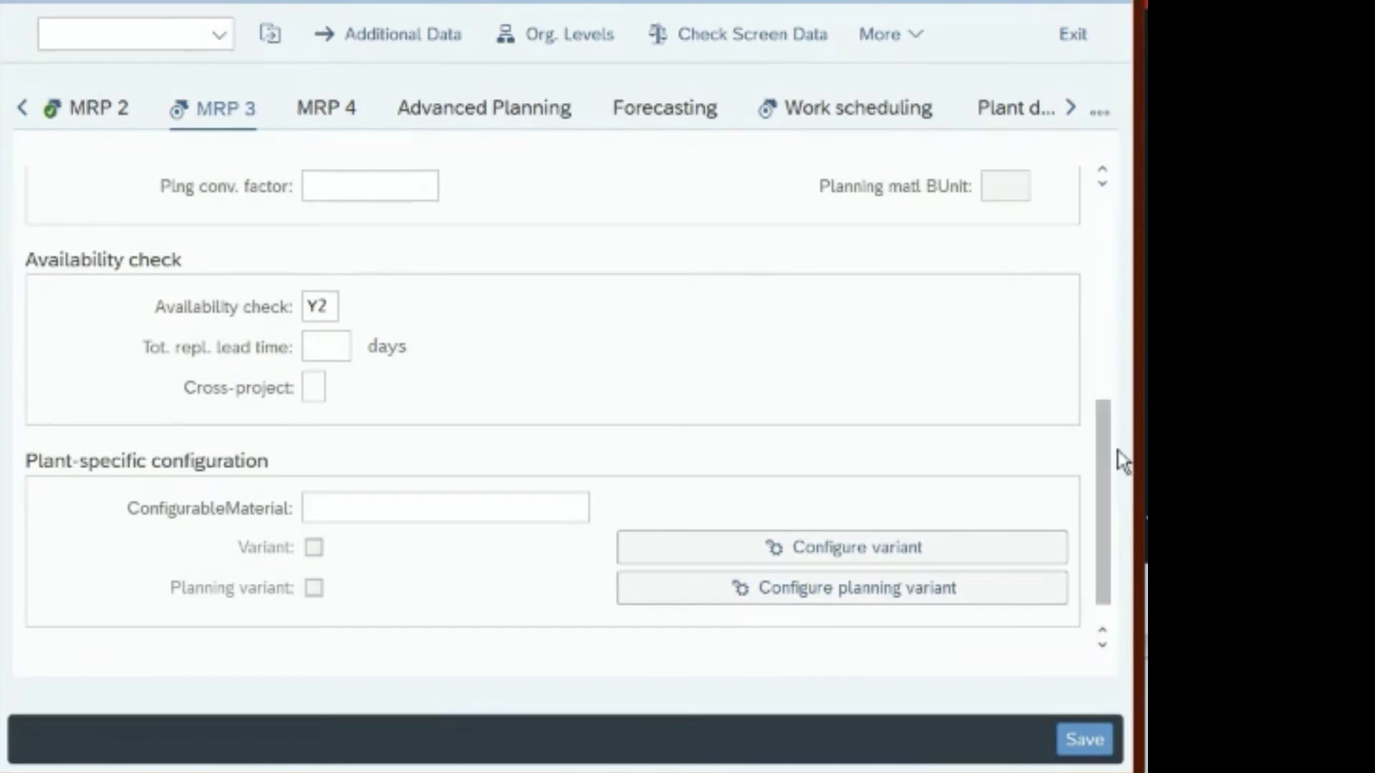
scroll(1108, 568, "down", 2)
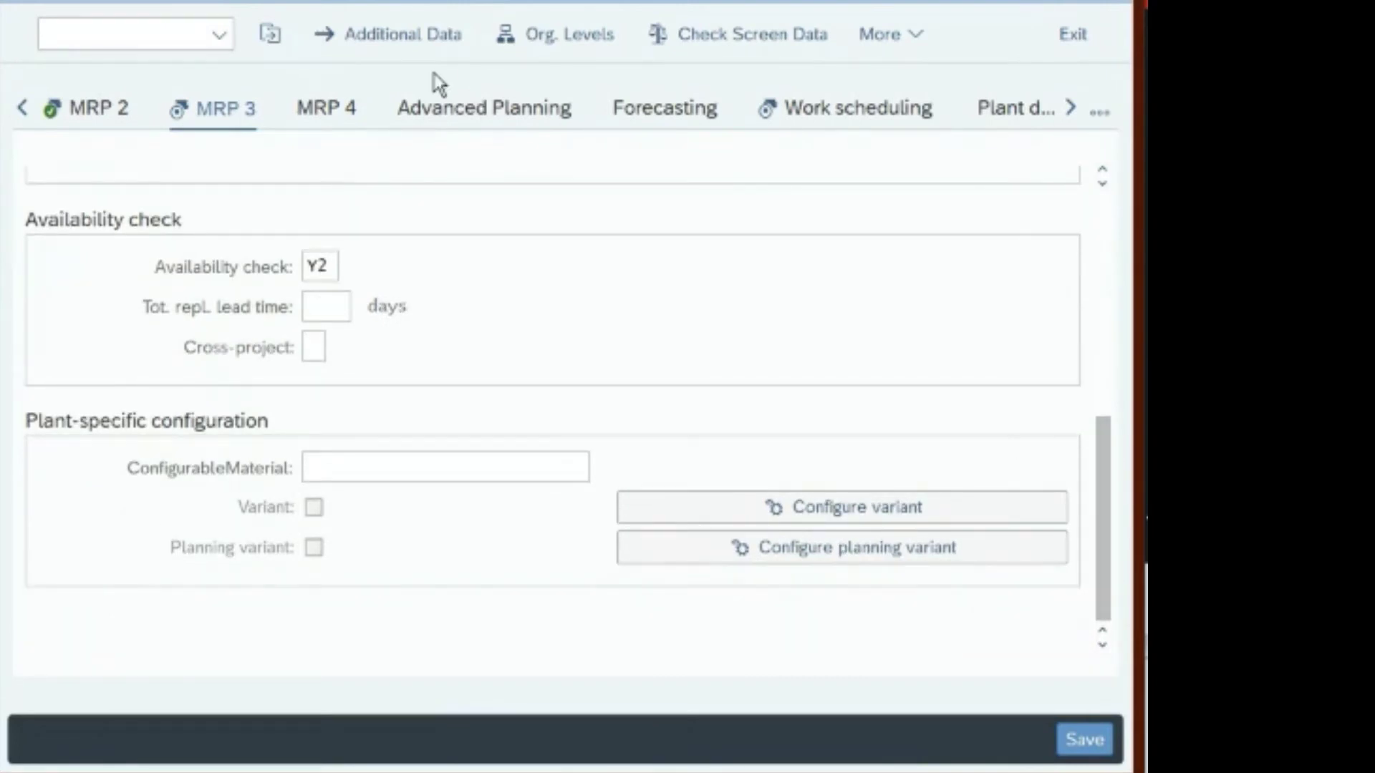
left_click(328, 266)
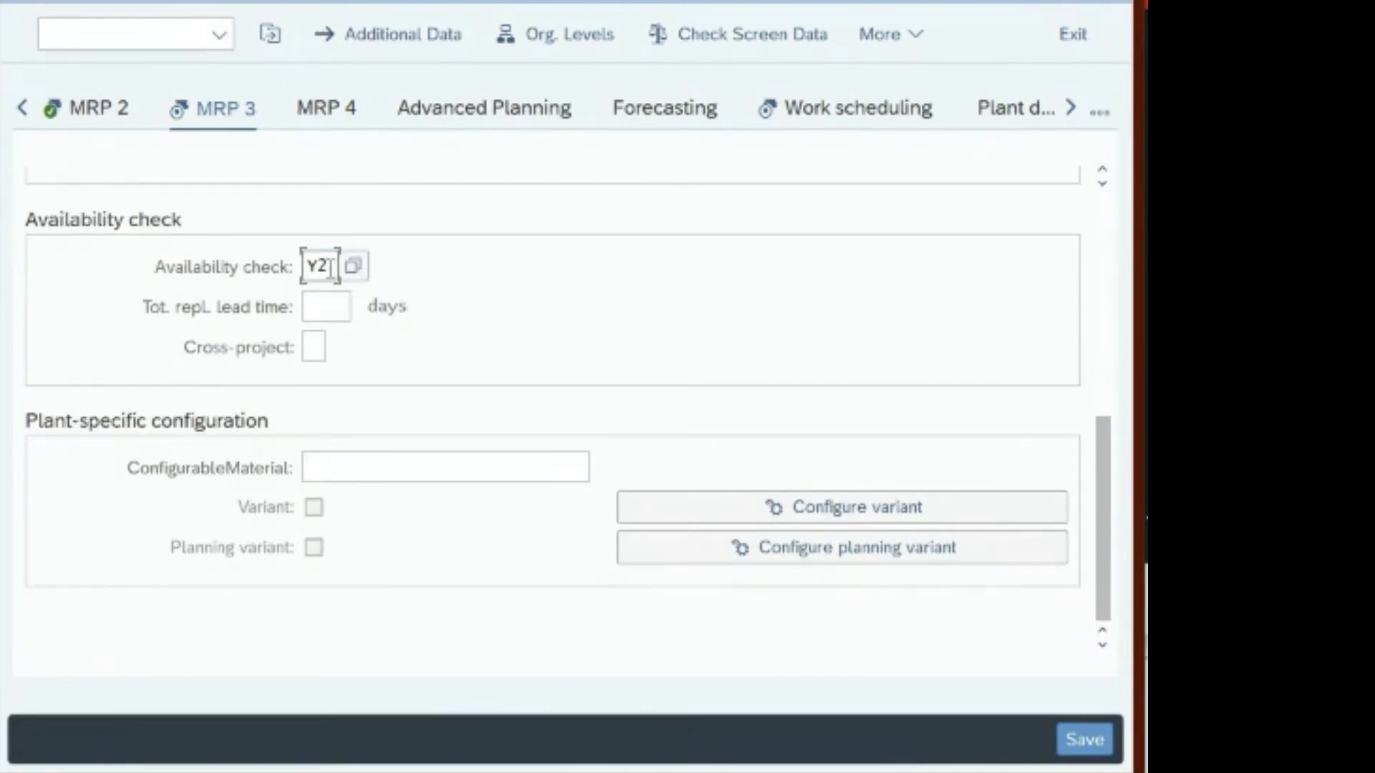
left_click(354, 268)
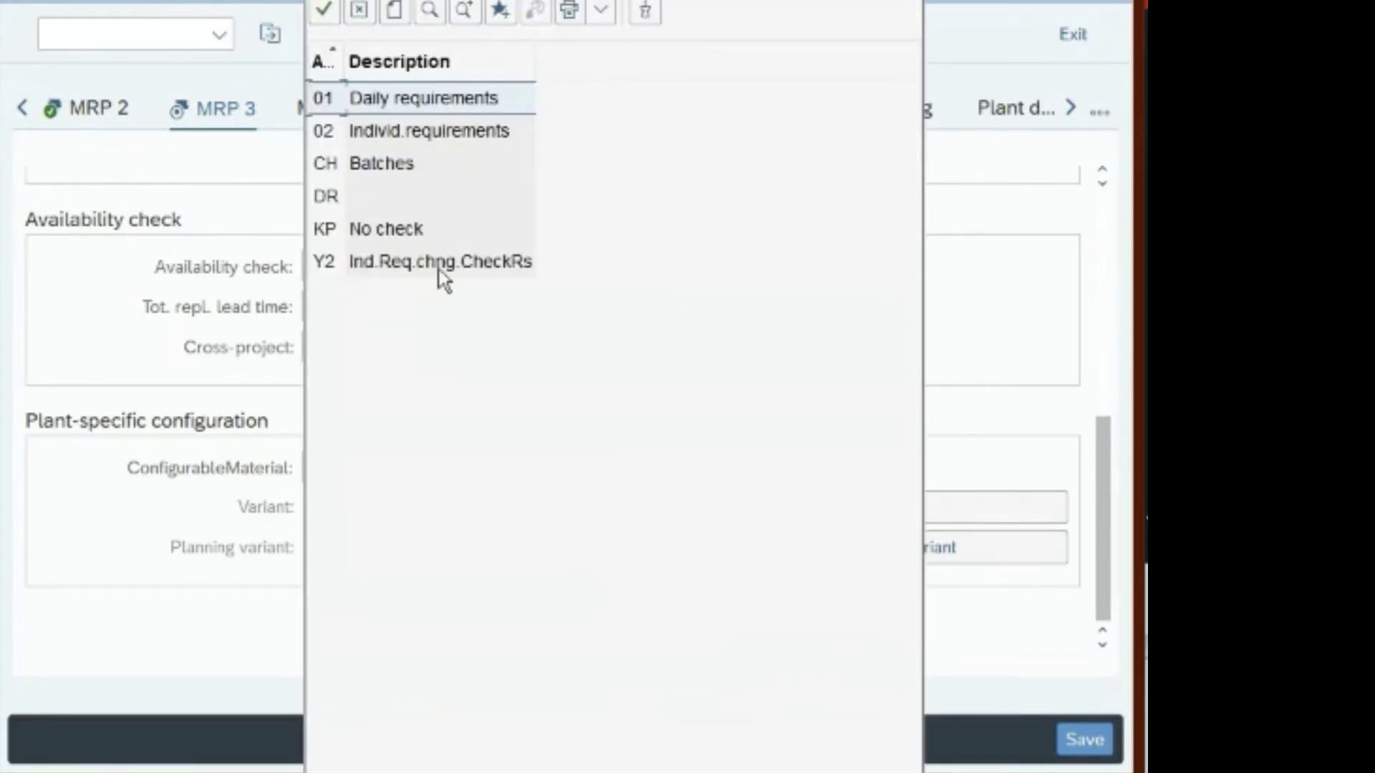
double_click(472, 138)
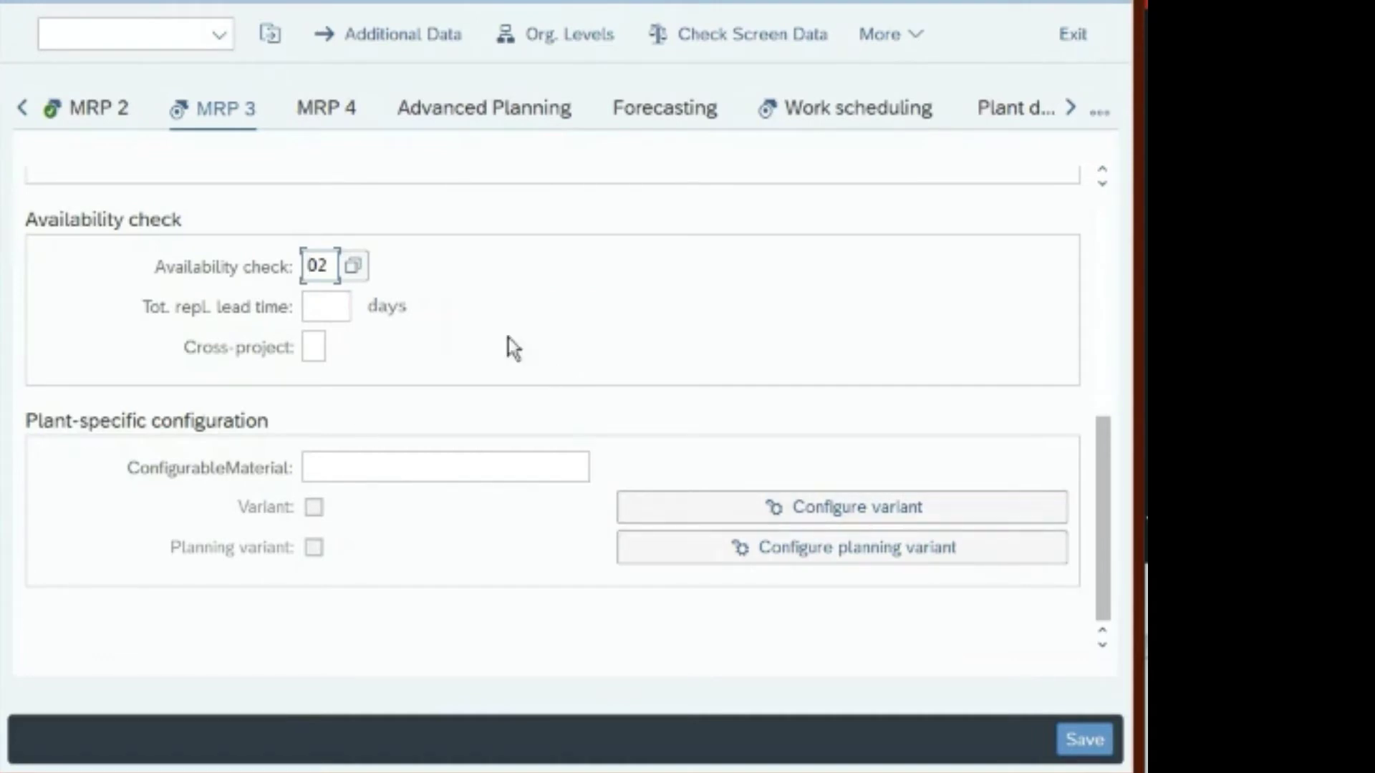
Step: Assign production supervisor 000 and production scheduling profile 10 (Release and Schedule) in the work scheduling view
left_click(832, 114)
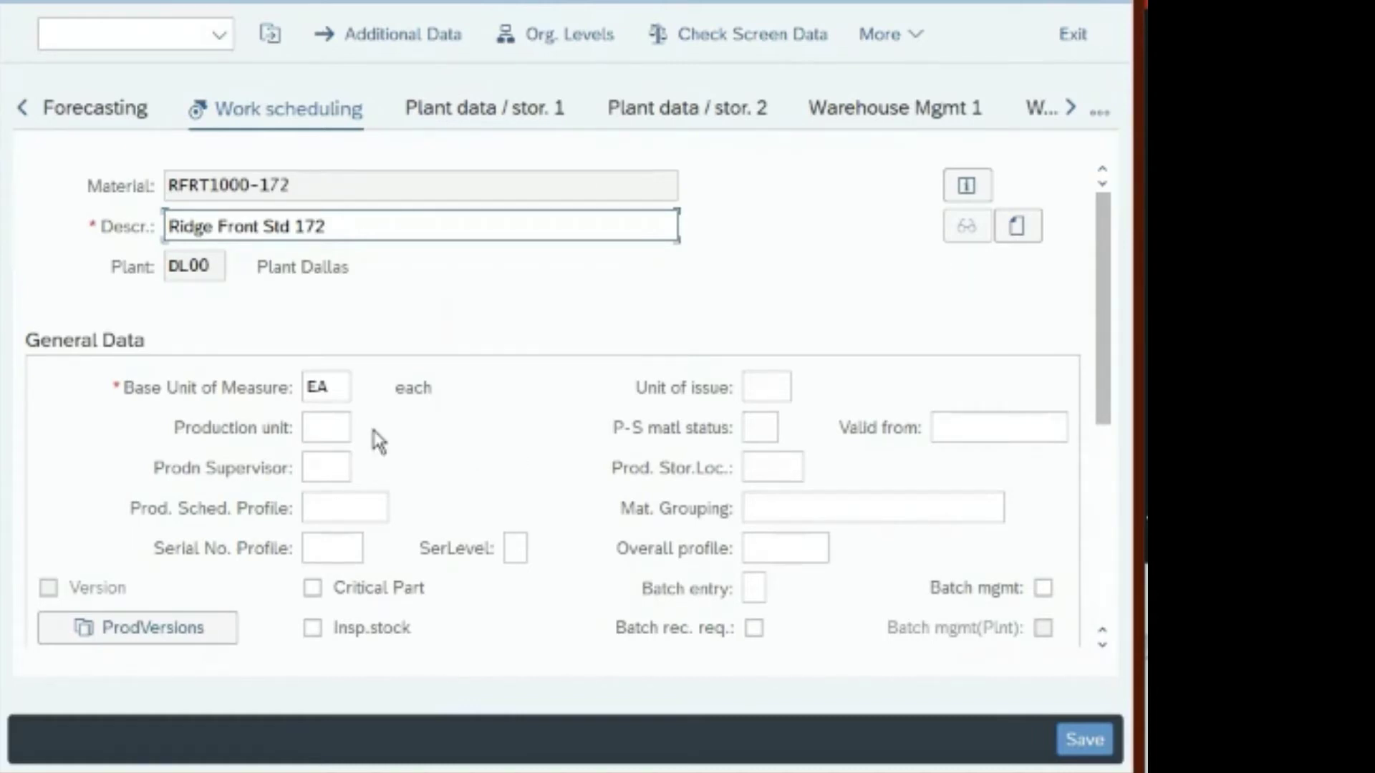
left_click(330, 467)
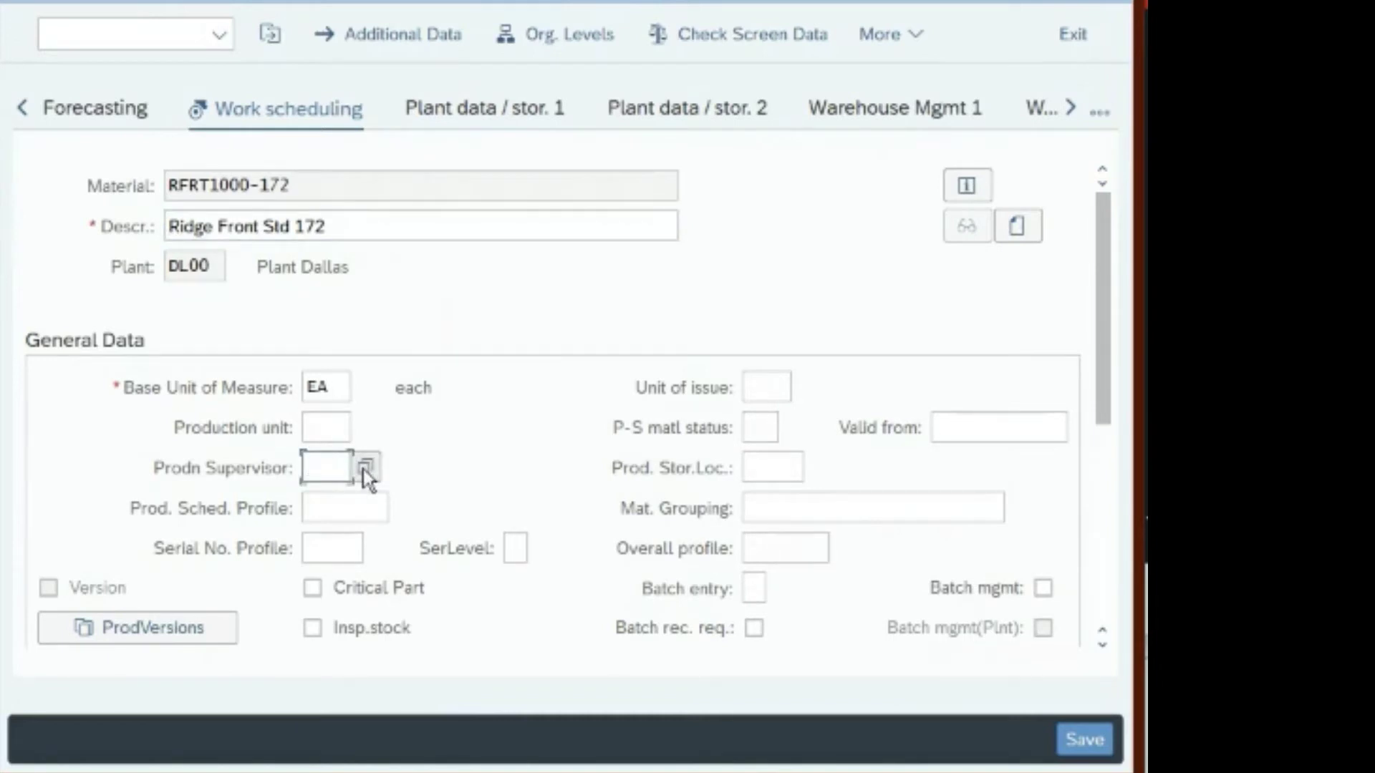
type("000")
left_click(368, 509)
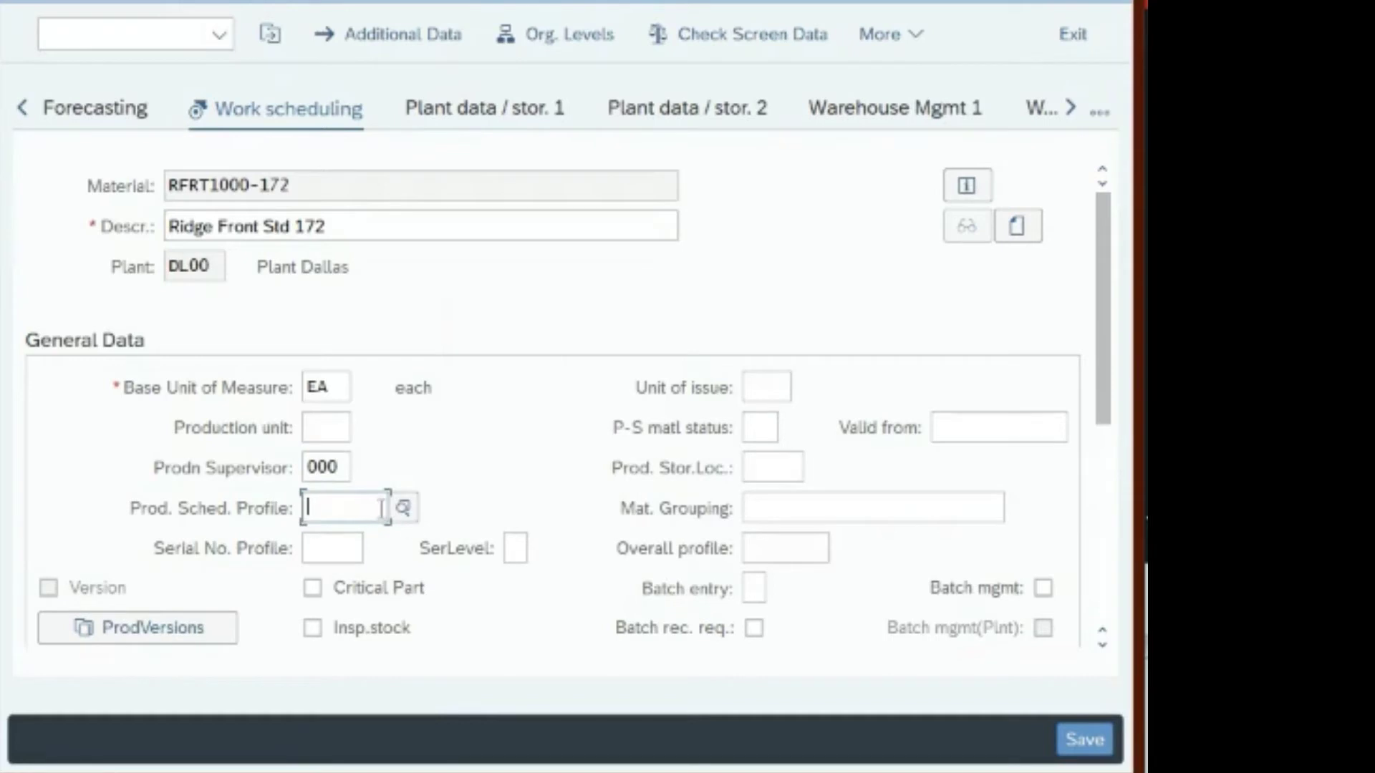
left_click(404, 508)
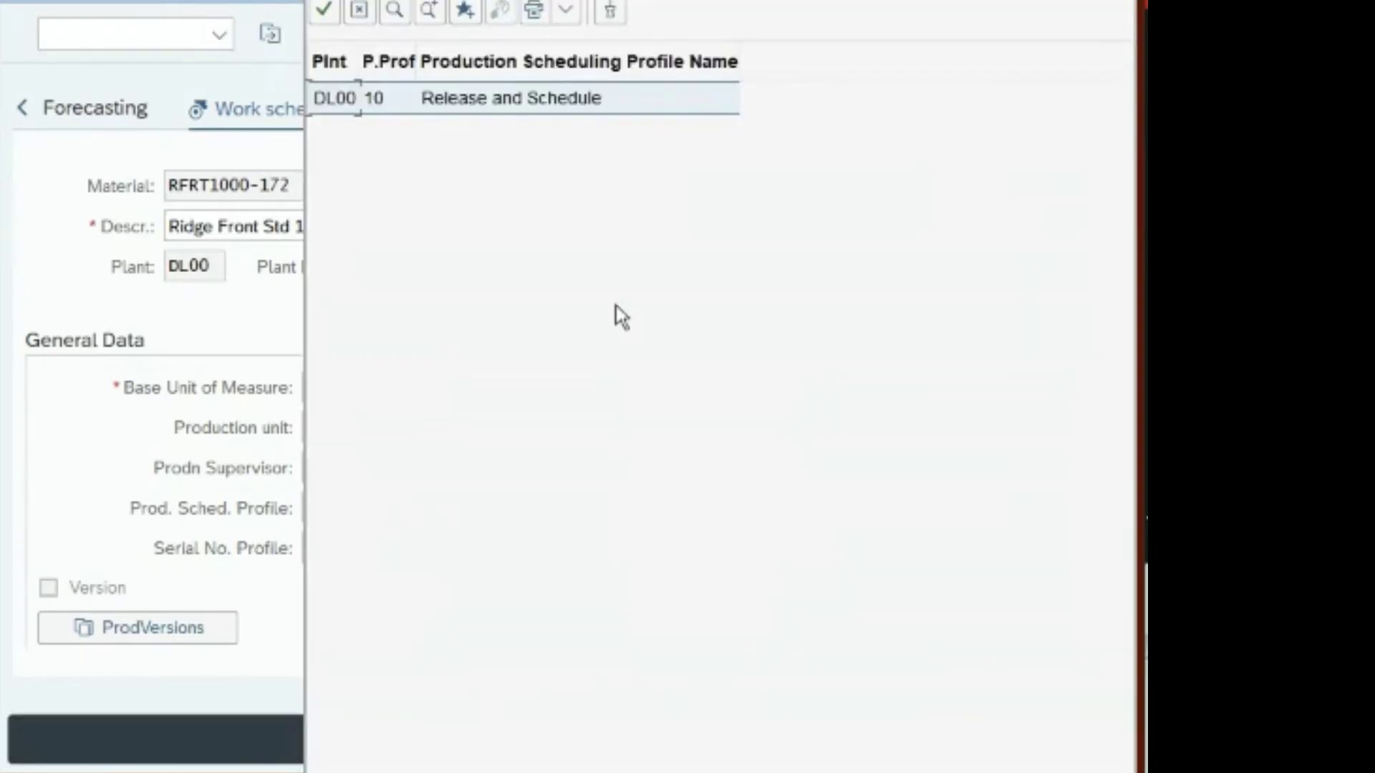
double_click(647, 103)
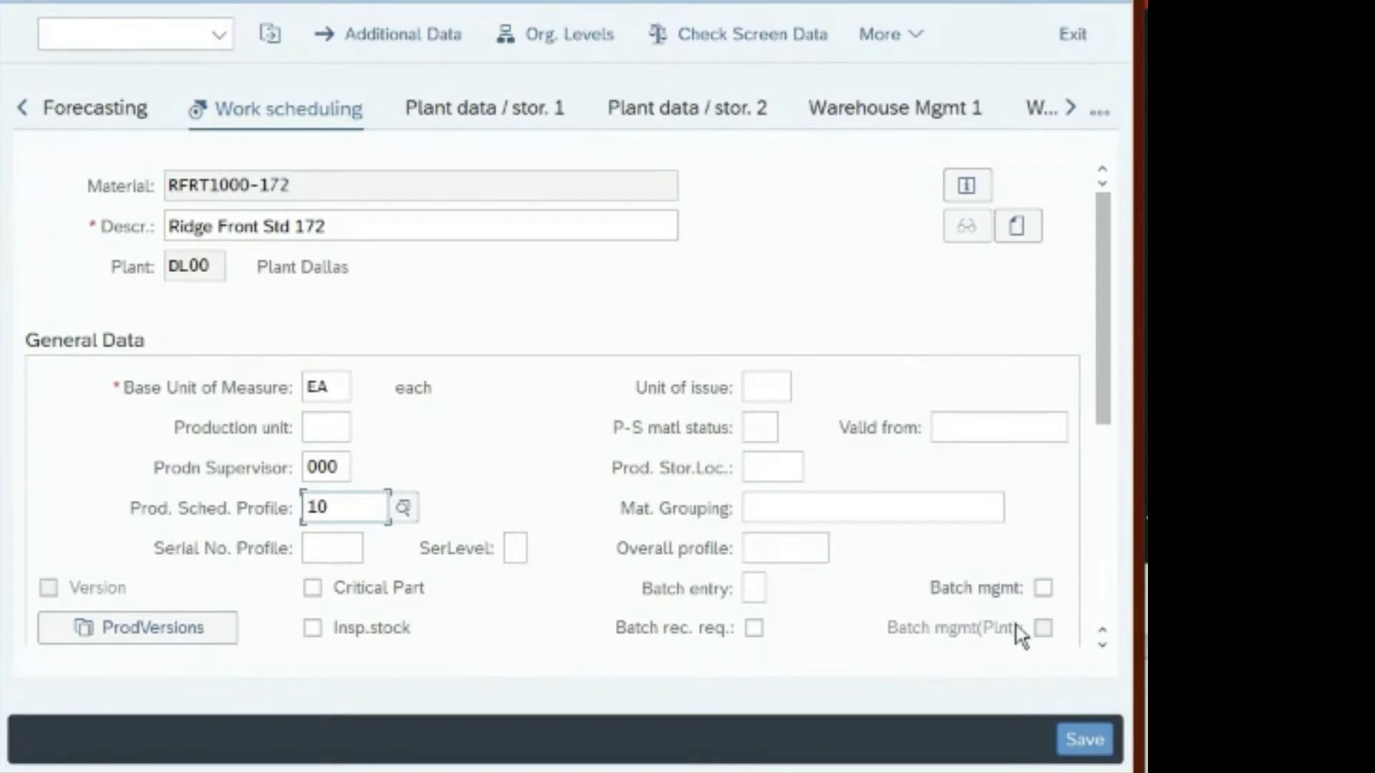
Step: Save the new material master and leave the material creation transaction
left_click(1086, 742)
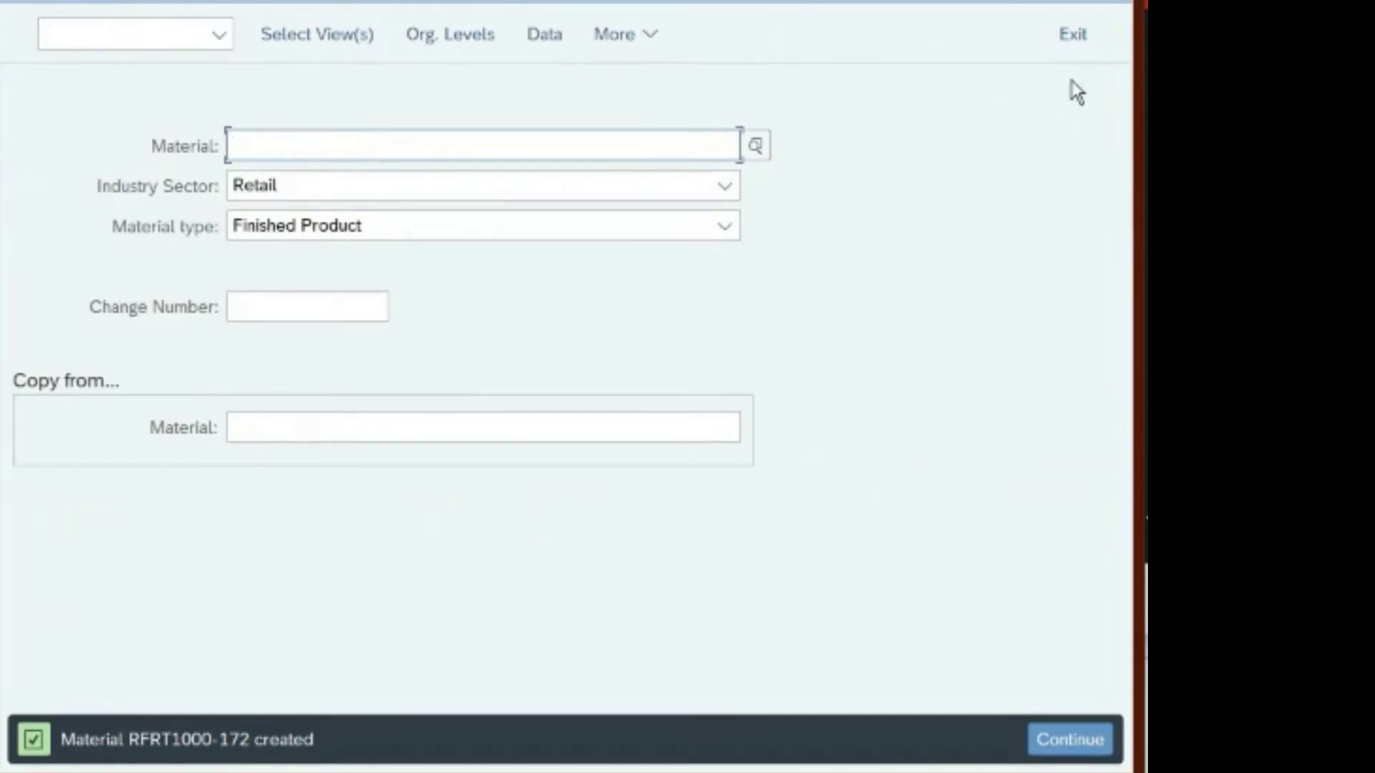
left_click(1074, 36)
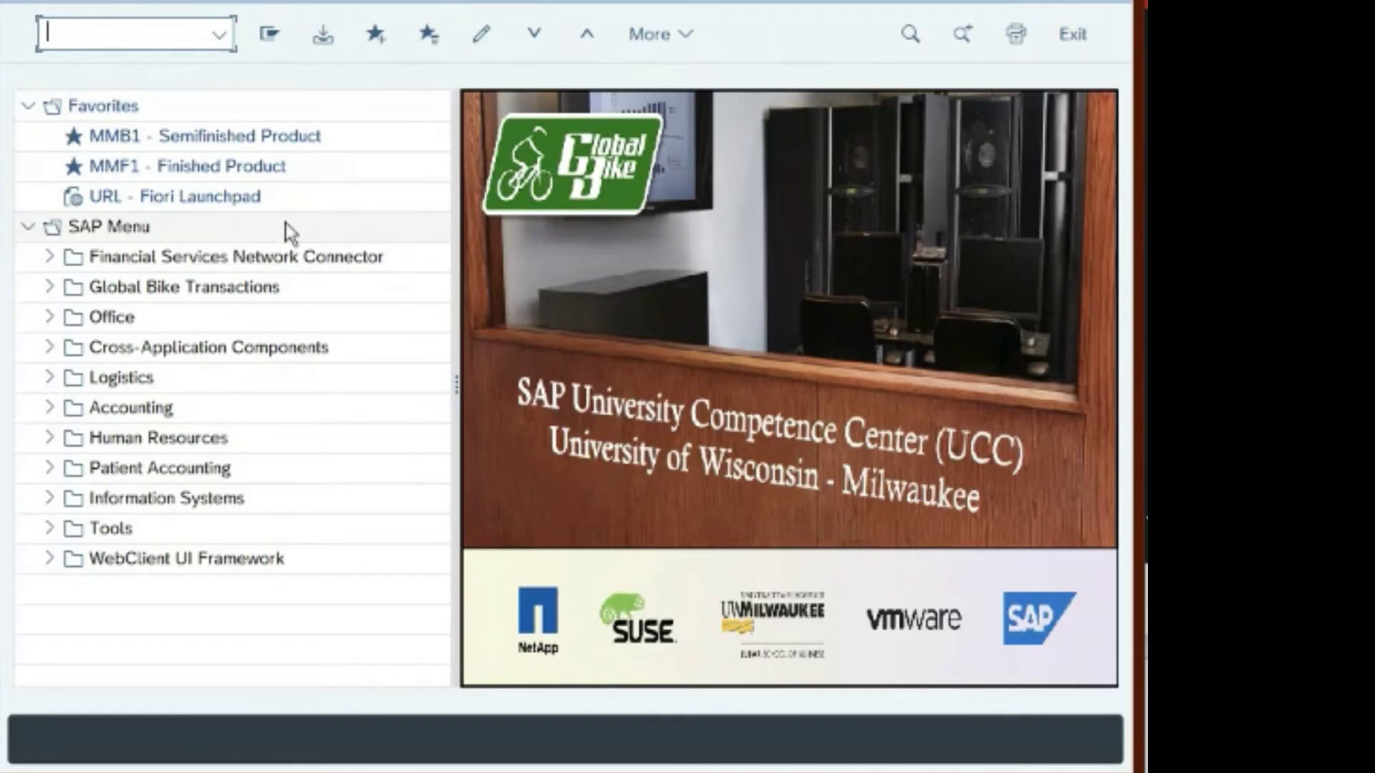
Step: Open transaction MM03 - Display Current for materials, found under Logistics, Production, Master Data, Material Master
left_click(51, 378)
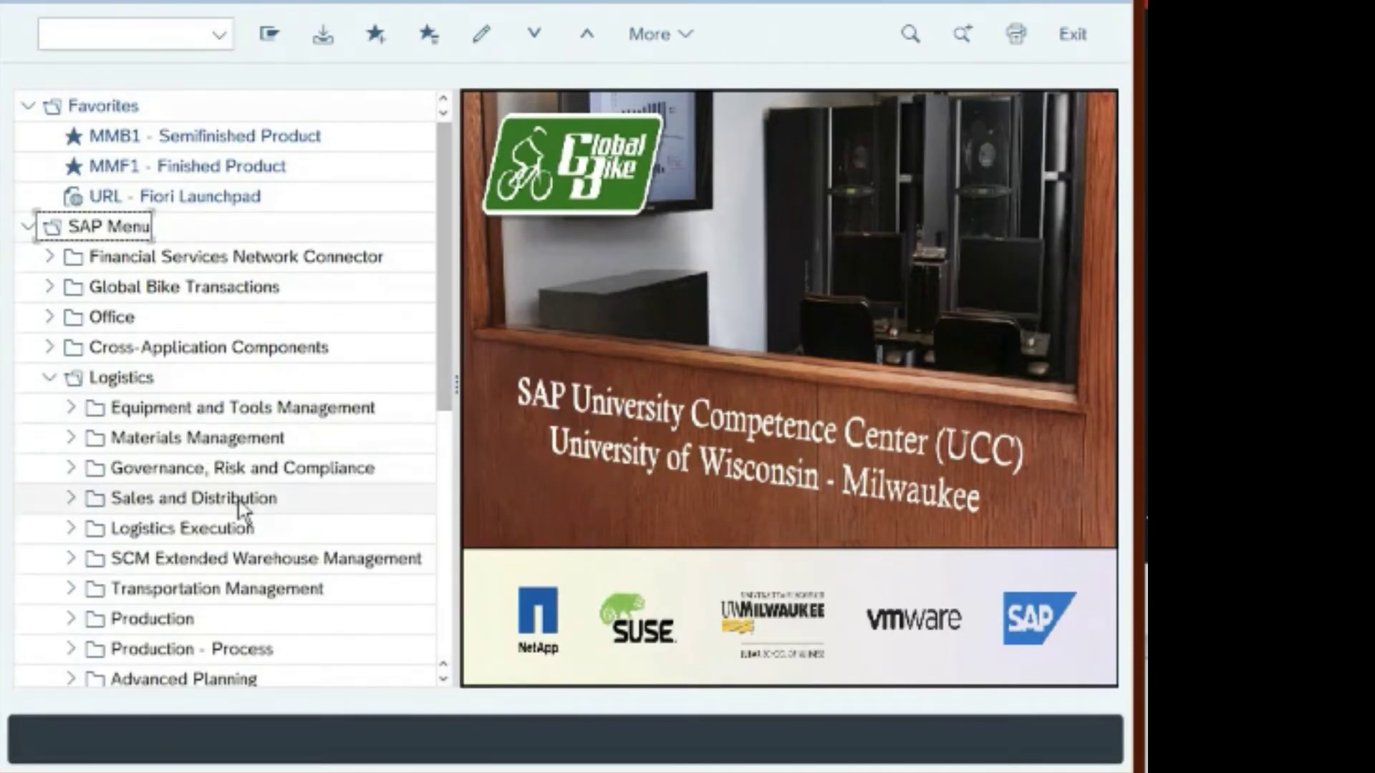
left_click(71, 437)
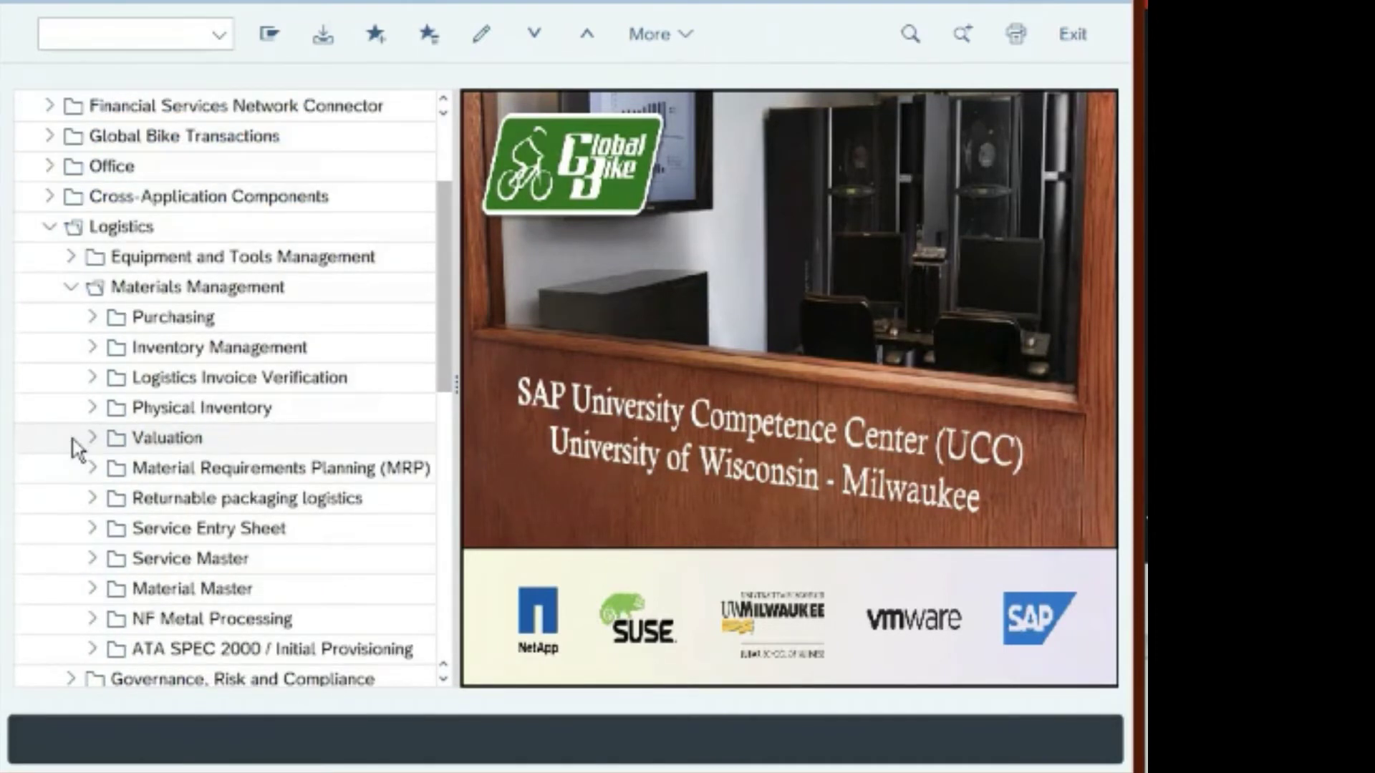
left_click(71, 289)
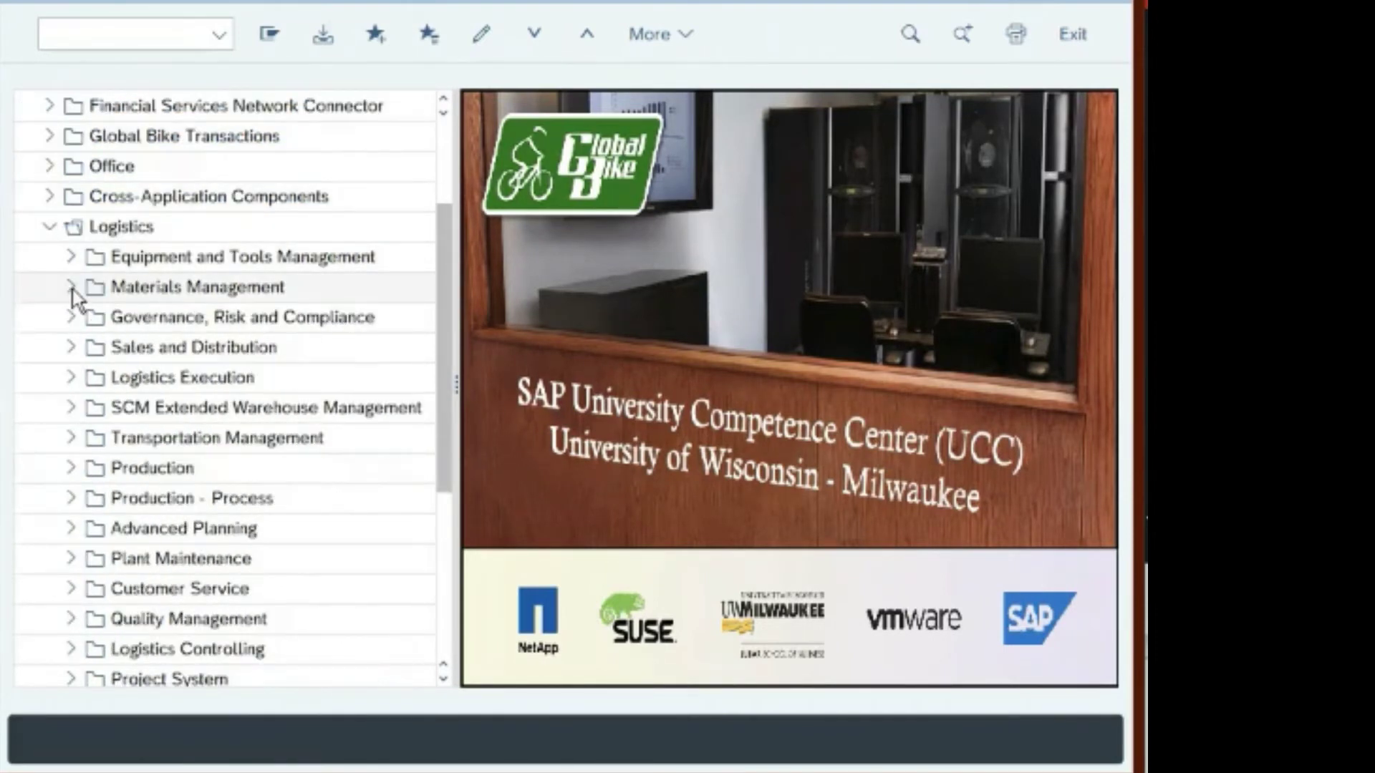
left_click(71, 469)
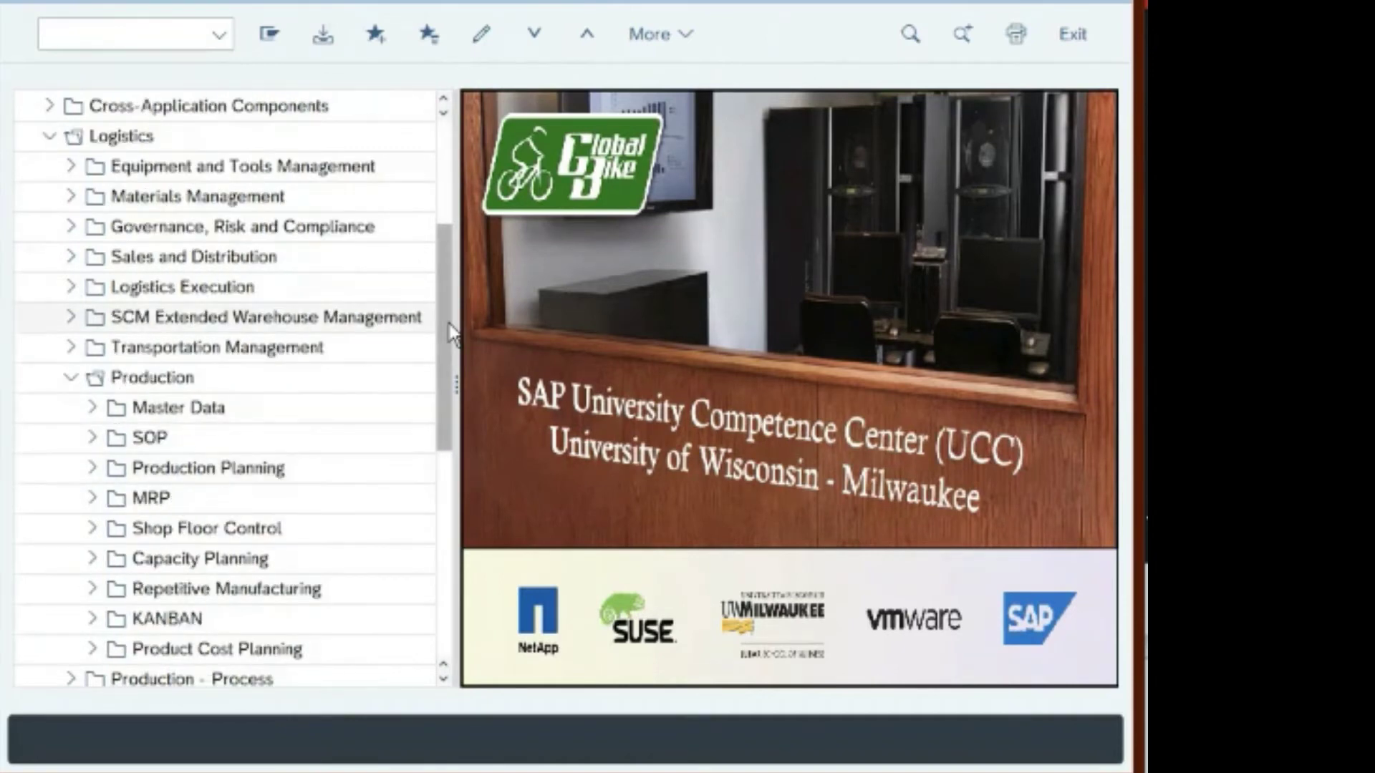
left_click_drag(451, 328, 451, 399)
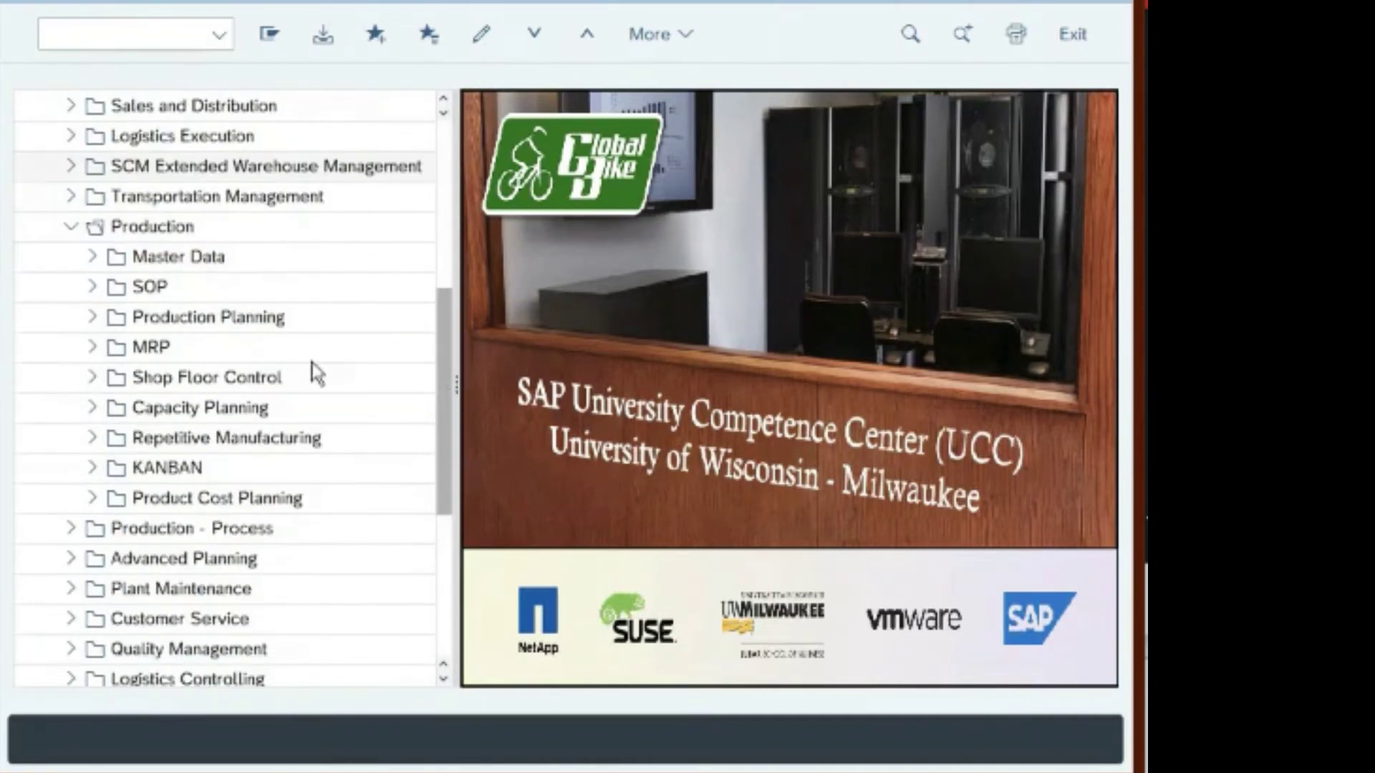
left_click(97, 258)
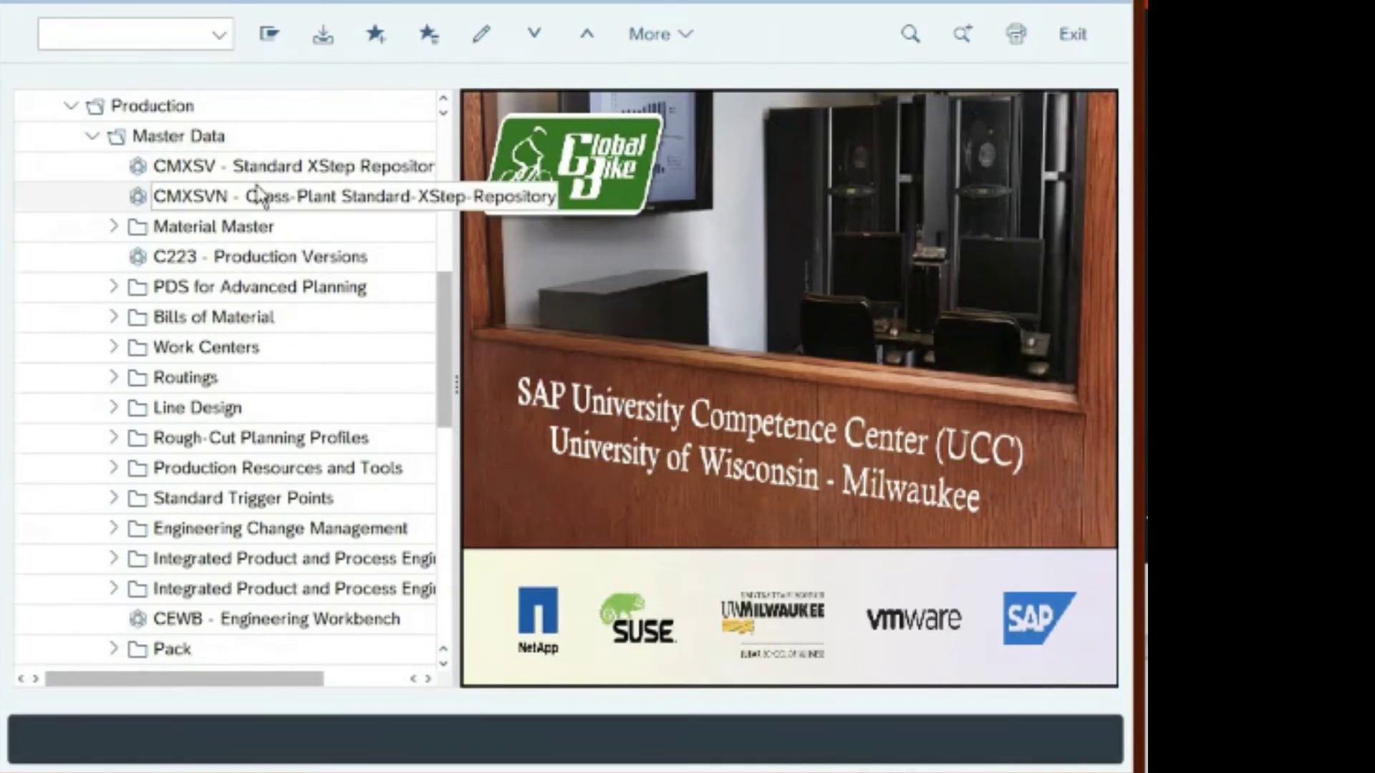
left_click(115, 231)
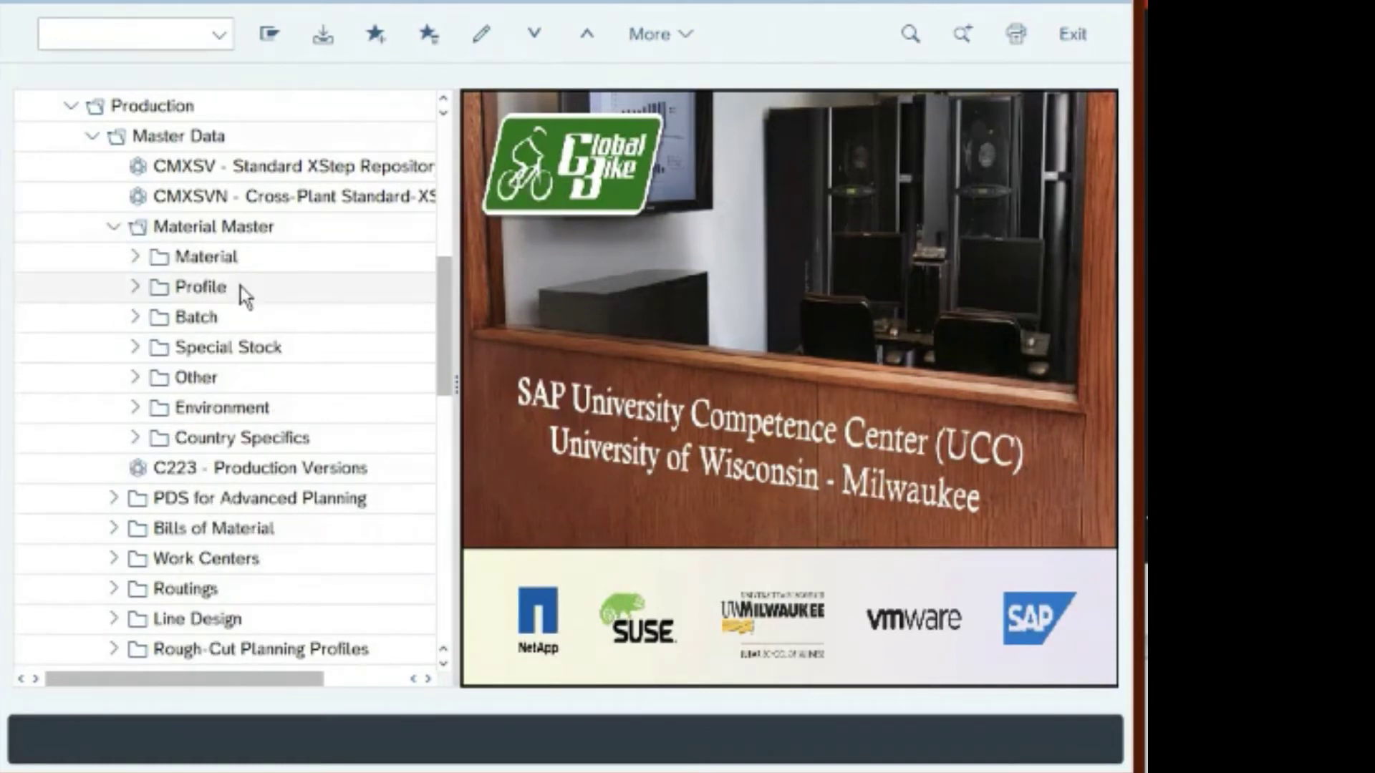
left_click(134, 257)
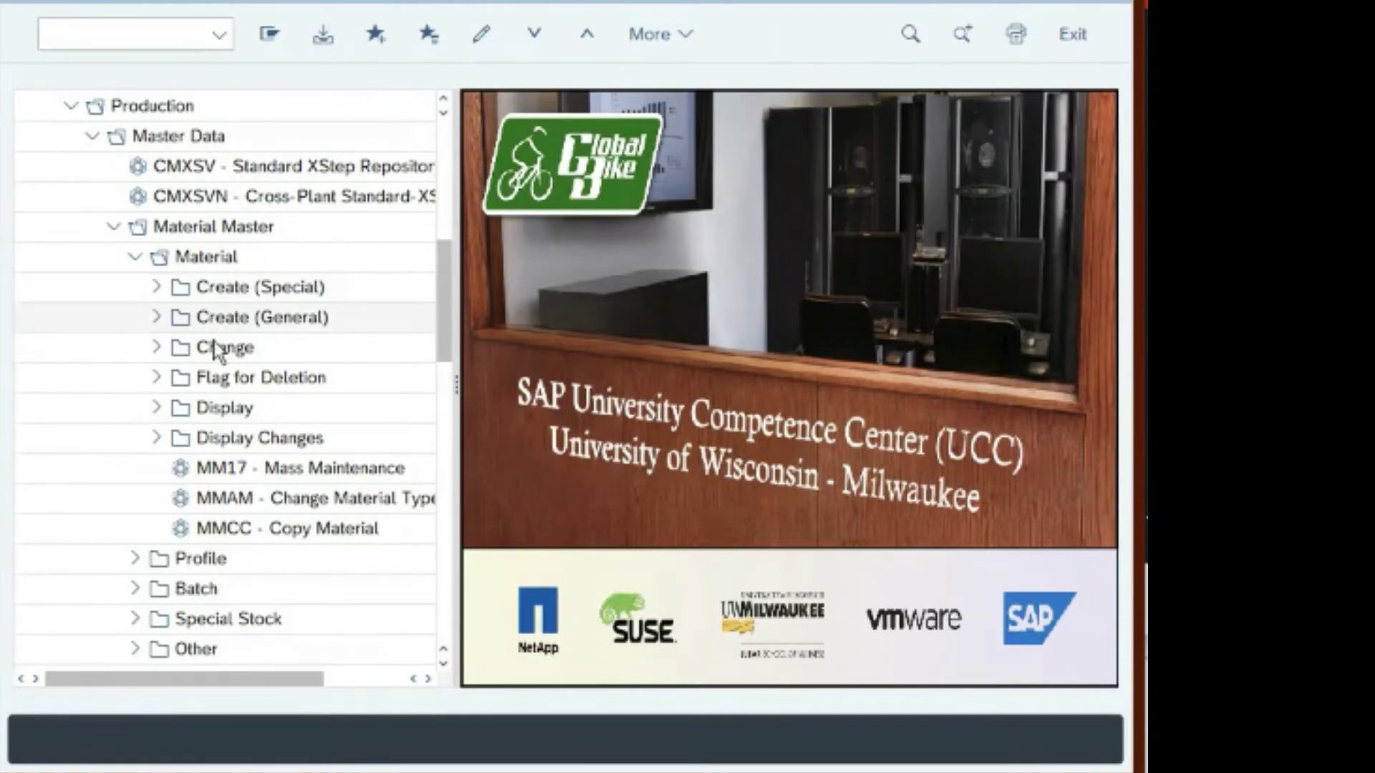
left_click(157, 408)
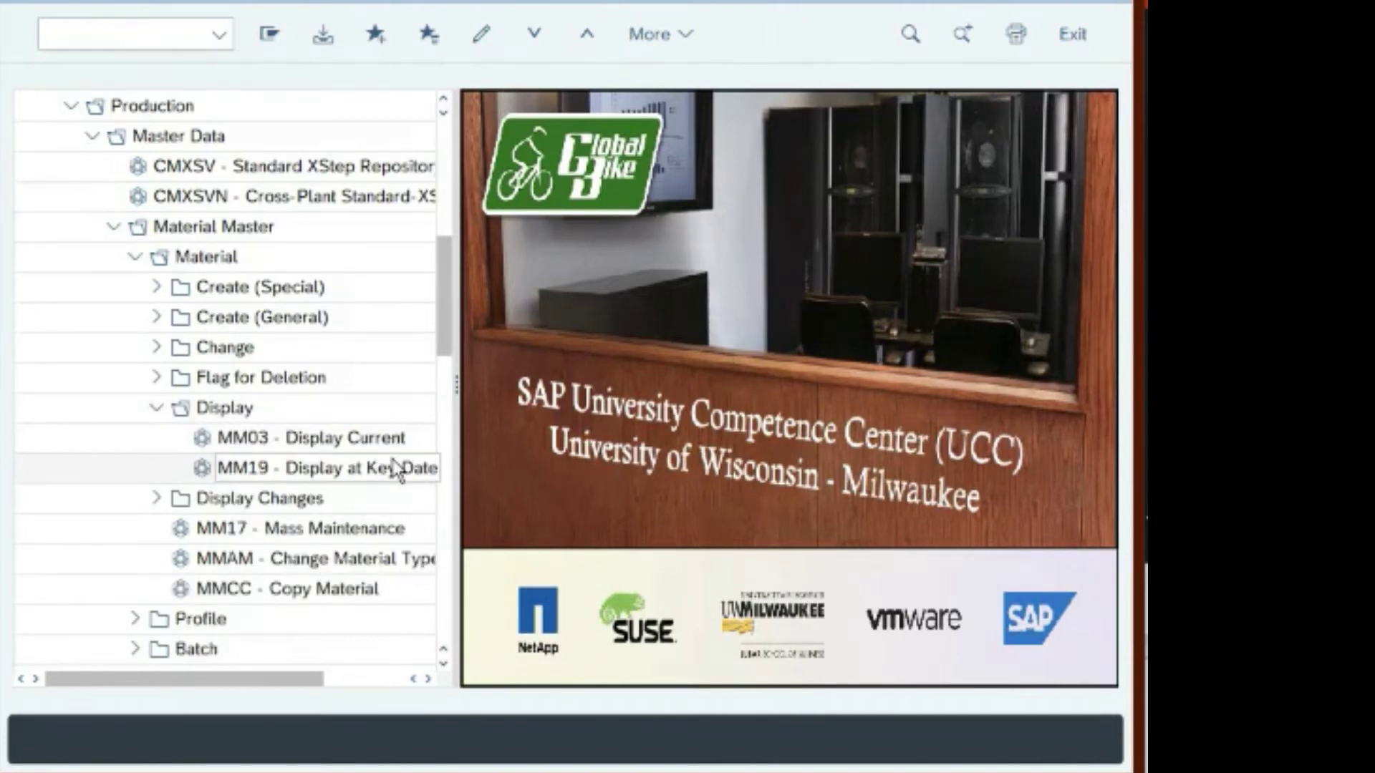
double_click(356, 440)
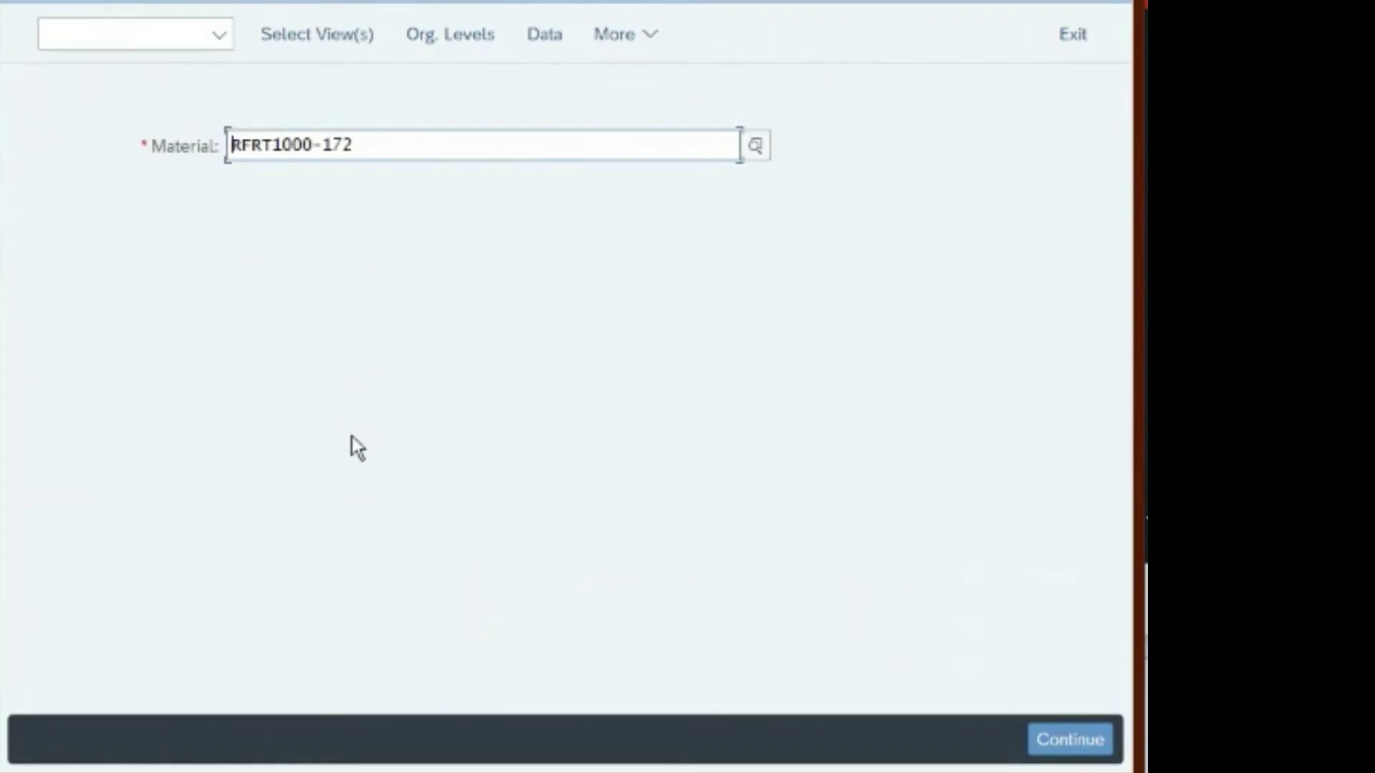
Step: Search for material numbers matching *-172 and choose RFRT1000-172 as the material to display
left_click(756, 147)
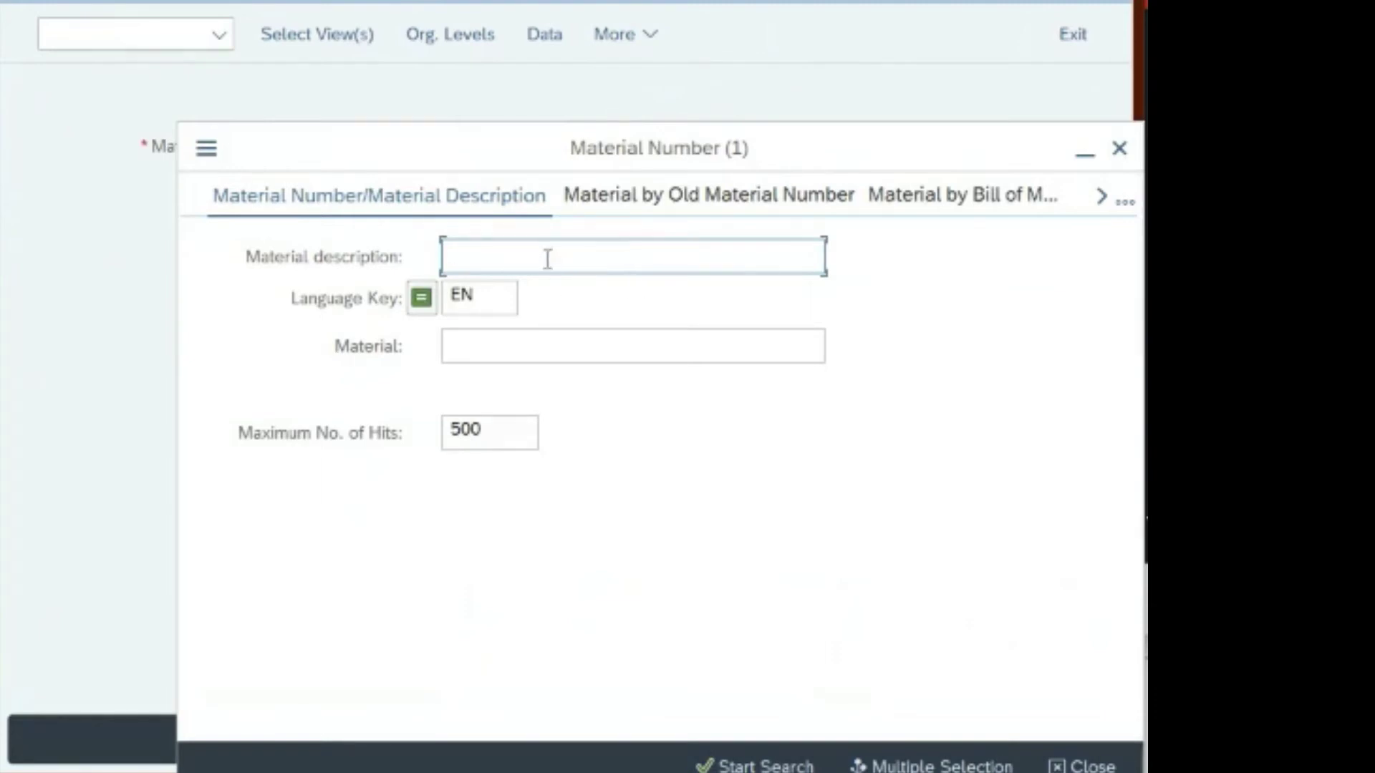
left_click(508, 344)
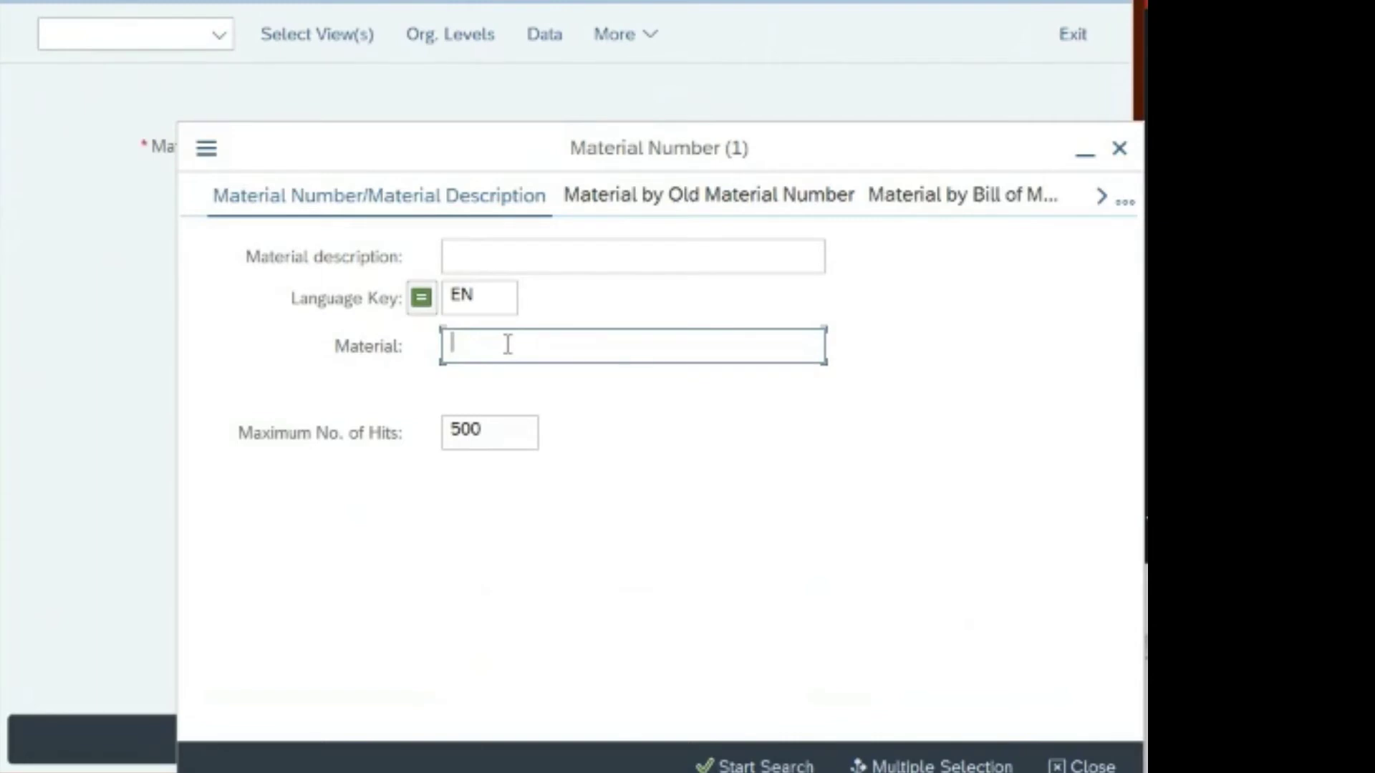
type("*")
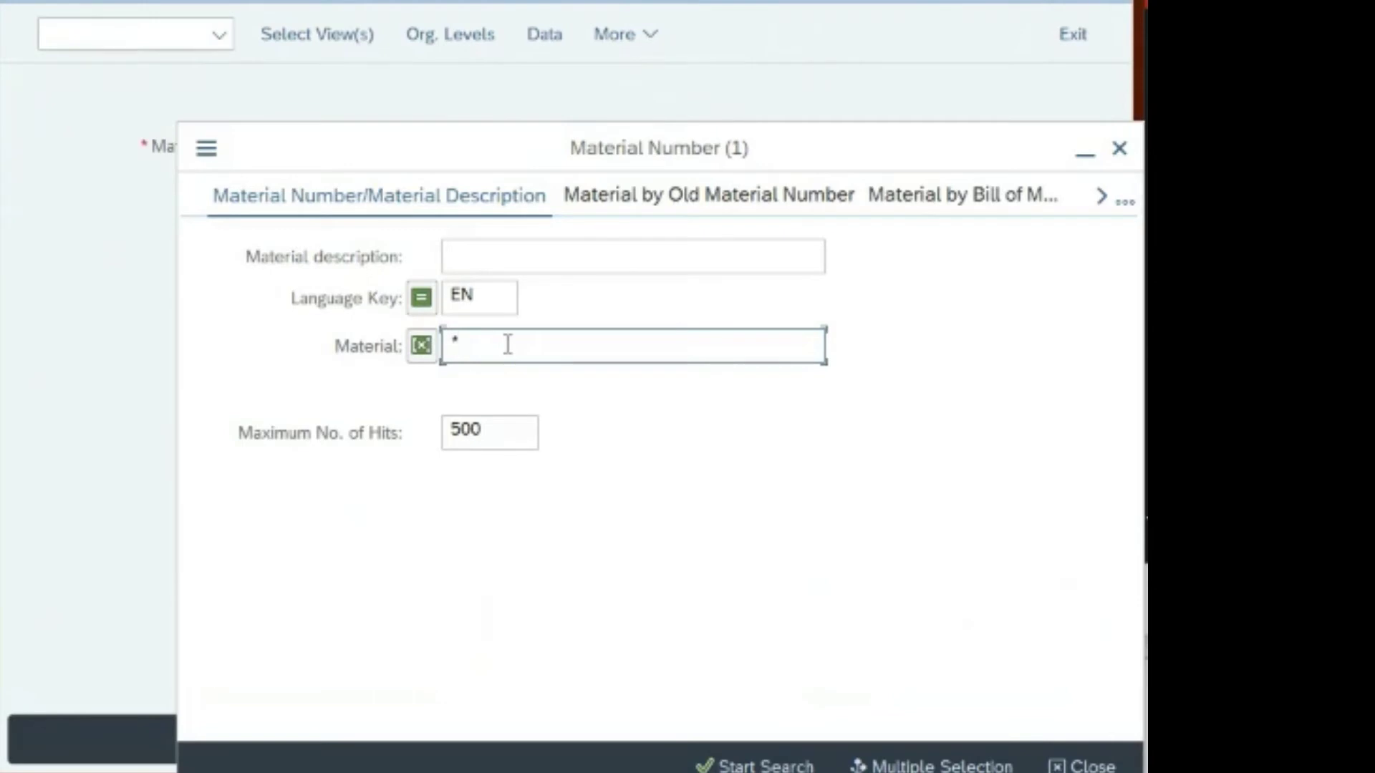
type("-172")
key("Return")
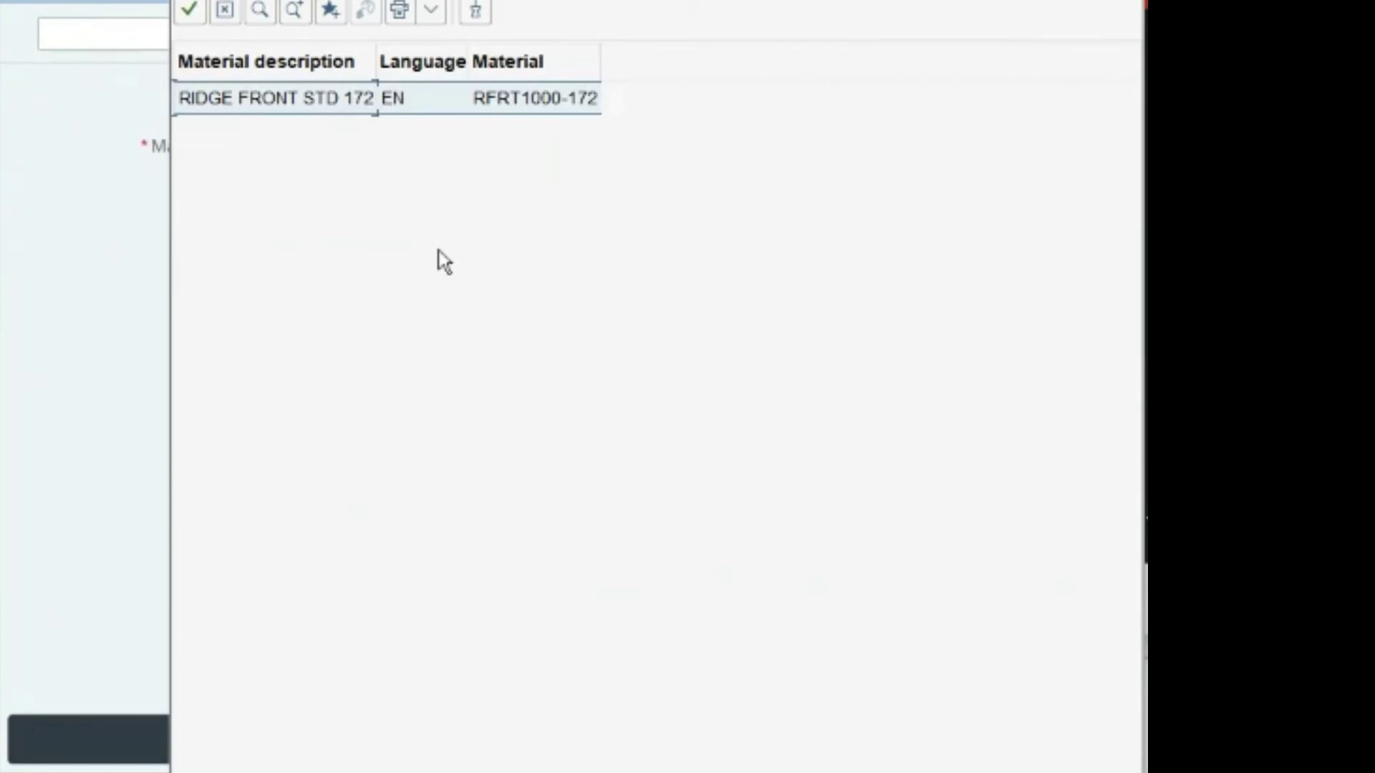
double_click(421, 107)
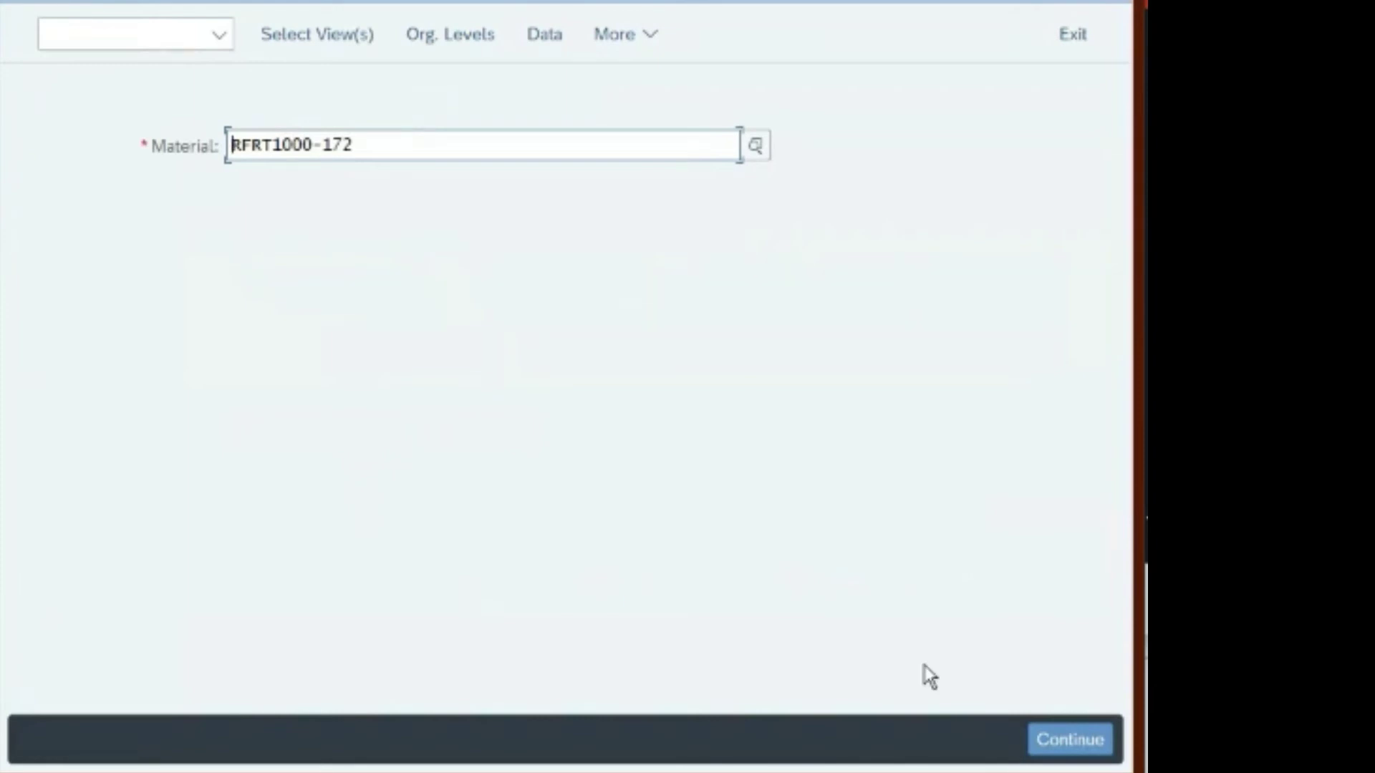
Step: Display the MRP 1 view of material RFRT1000-172 for plant DL00, and leave the display transaction
left_click(1077, 744)
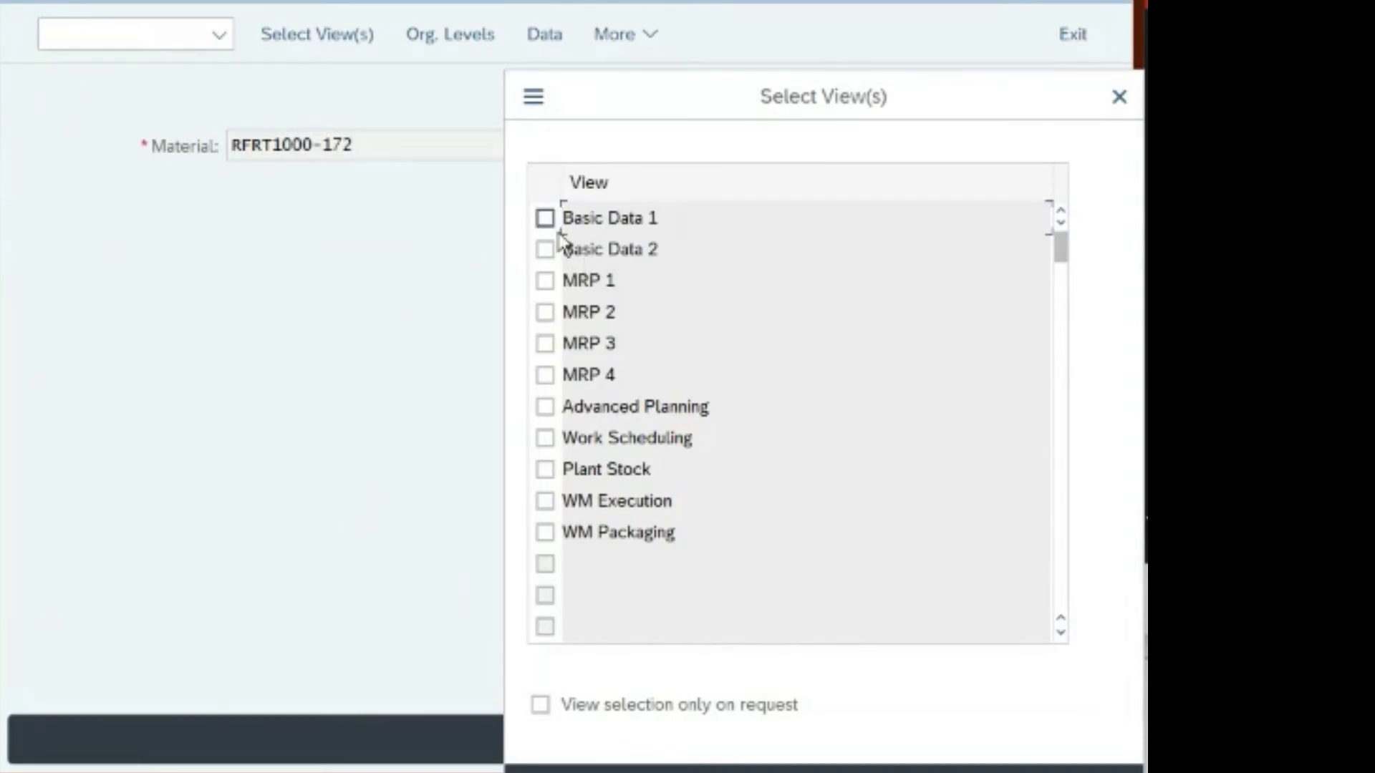
left_click(545, 282)
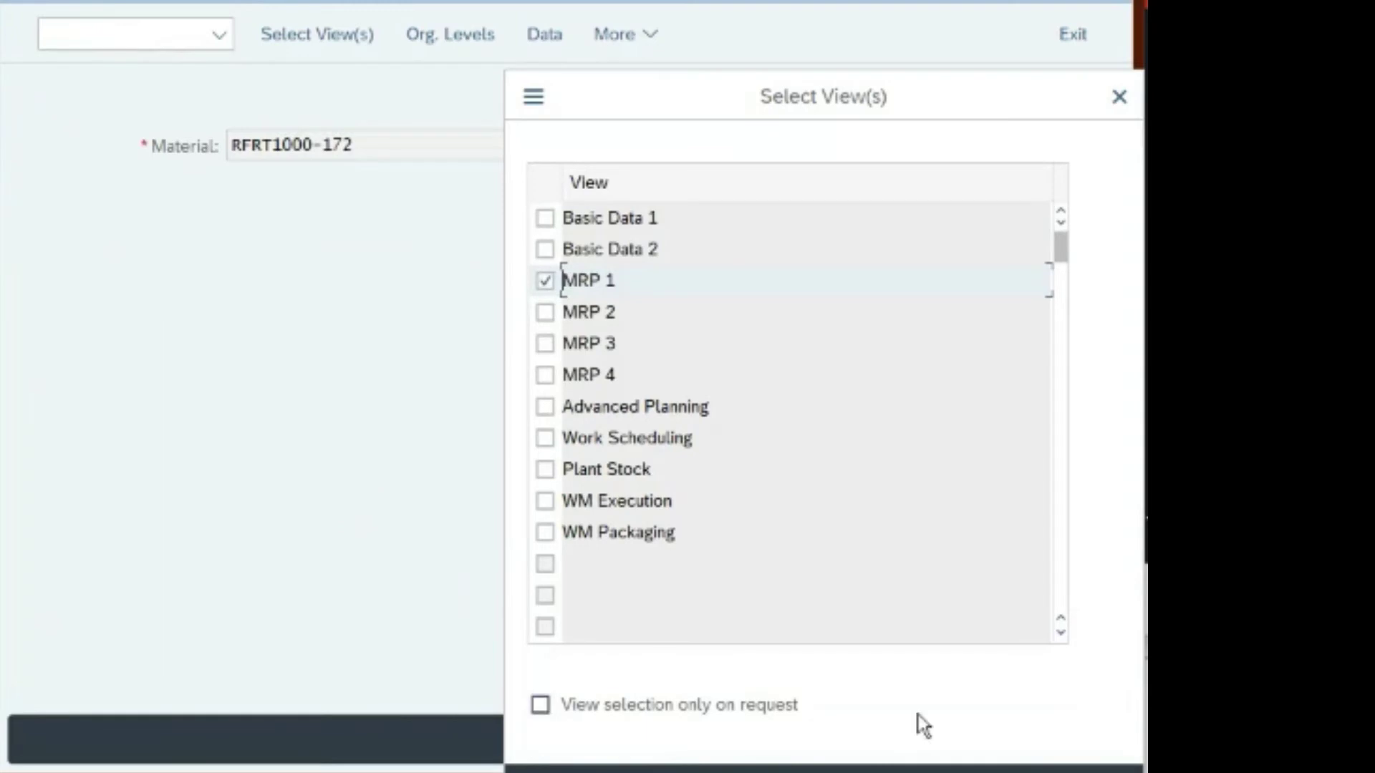
key("Return")
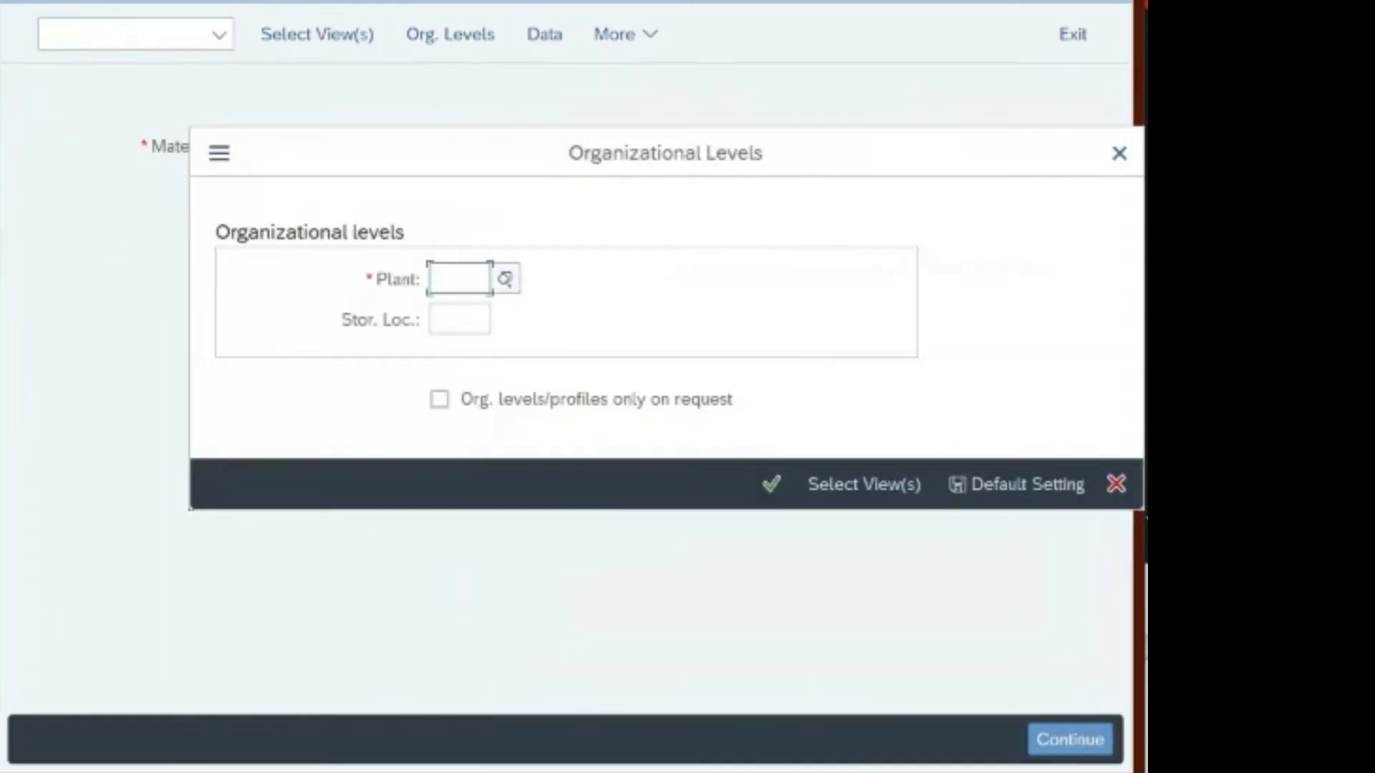
left_click(505, 287)
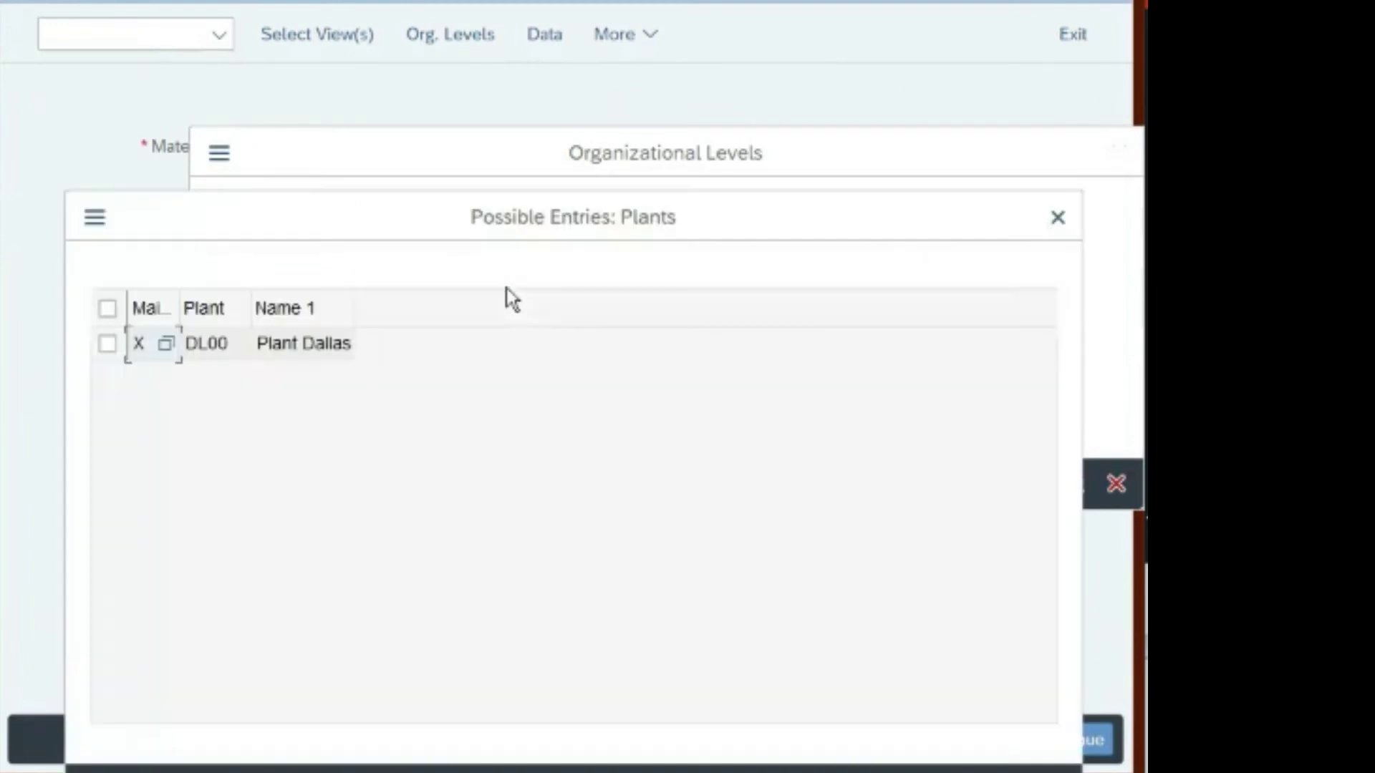
left_click(221, 345)
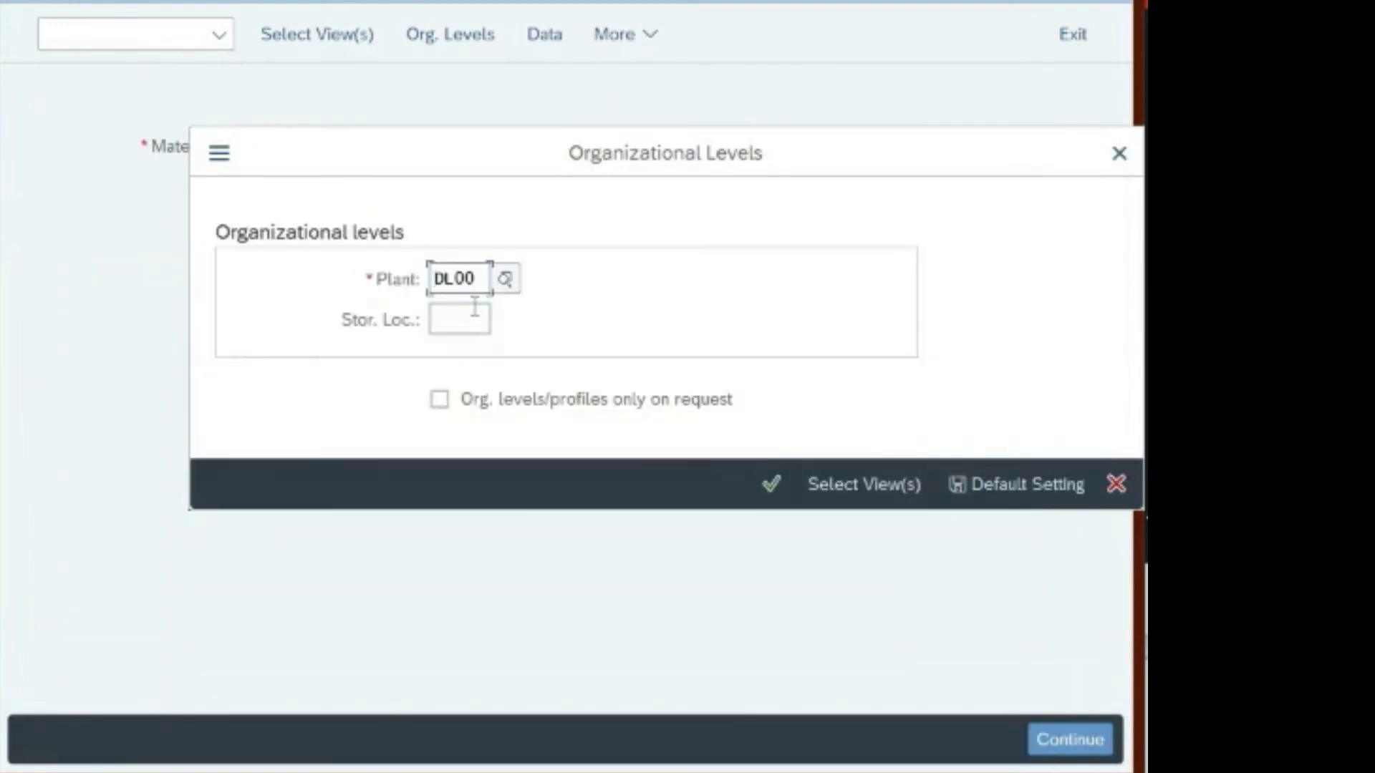
left_click(770, 482)
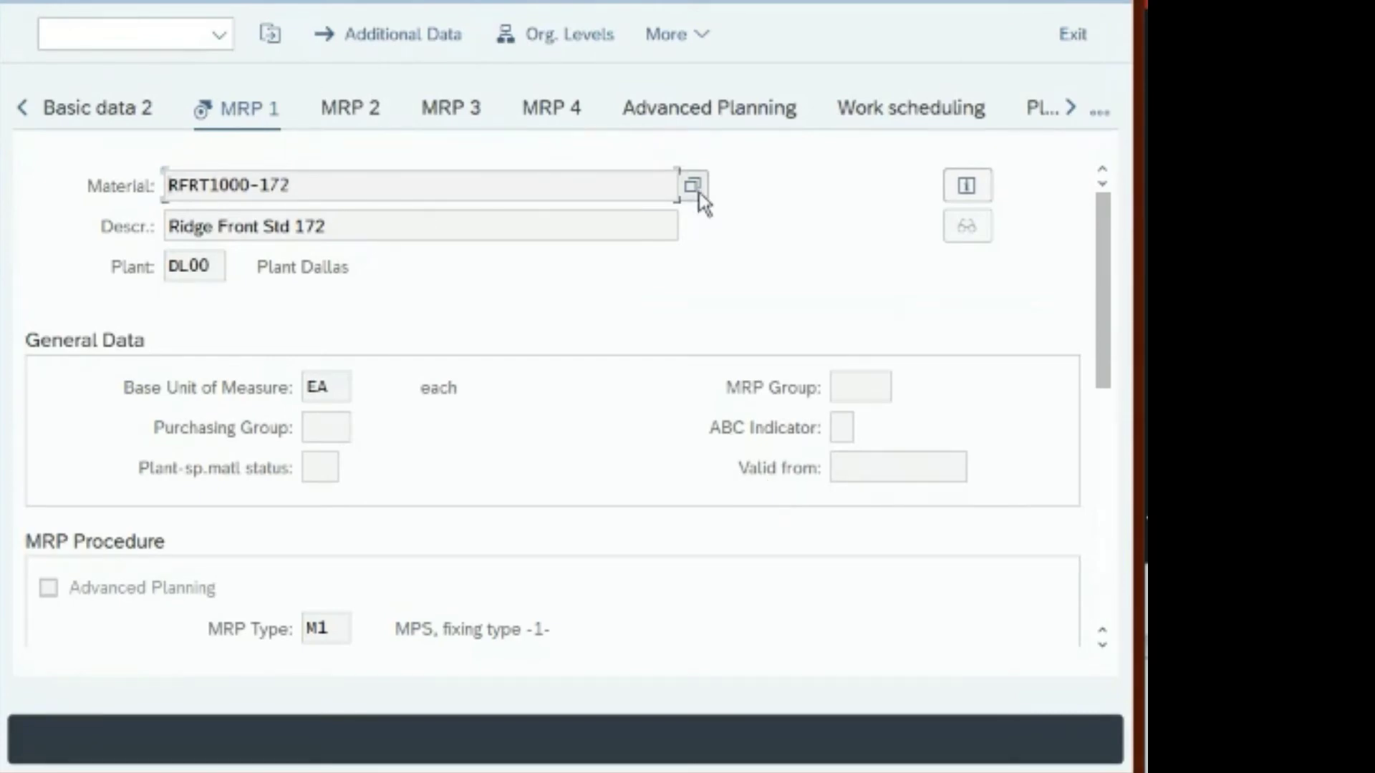
left_click(1073, 36)
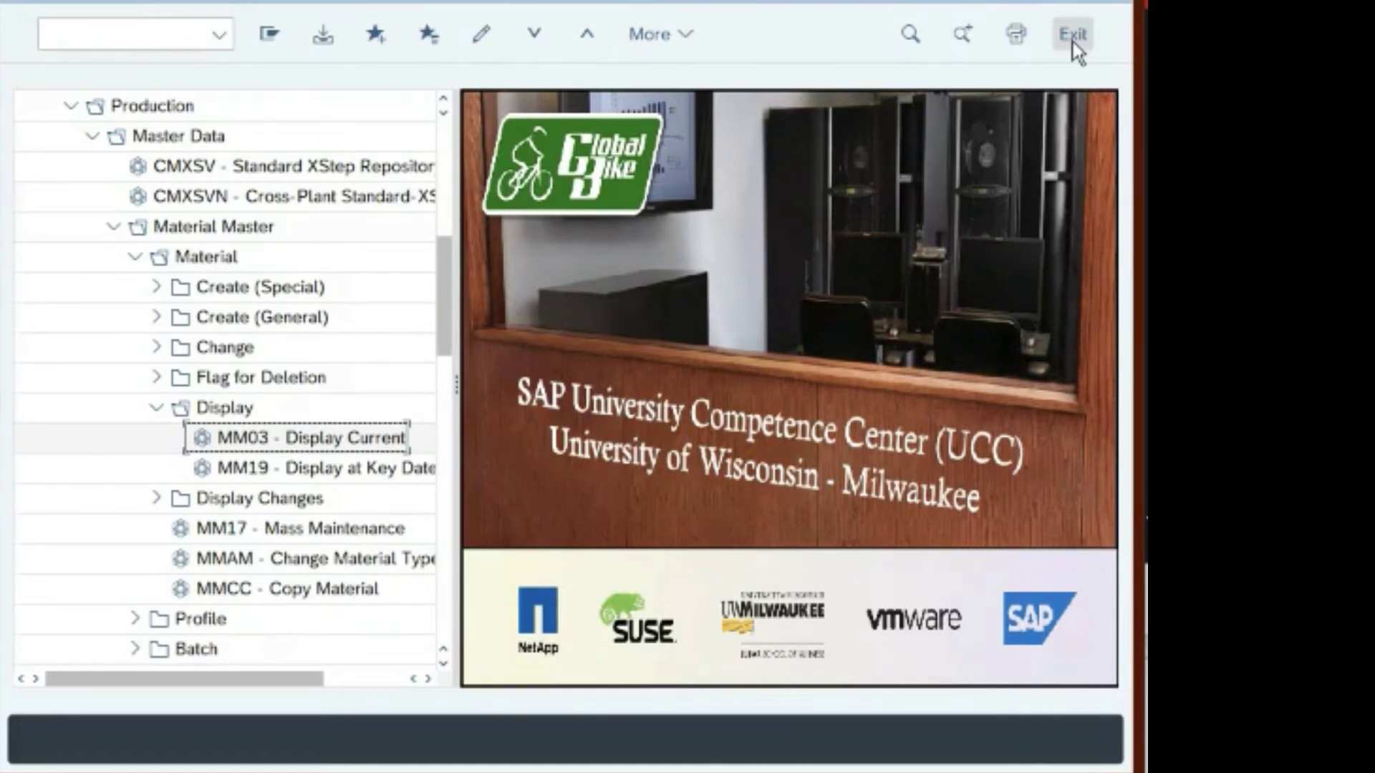
Step: Open transaction MM02 - Immediately under Change for materials and continue with material RFRT1000-172 to its view selection
left_click(157, 348)
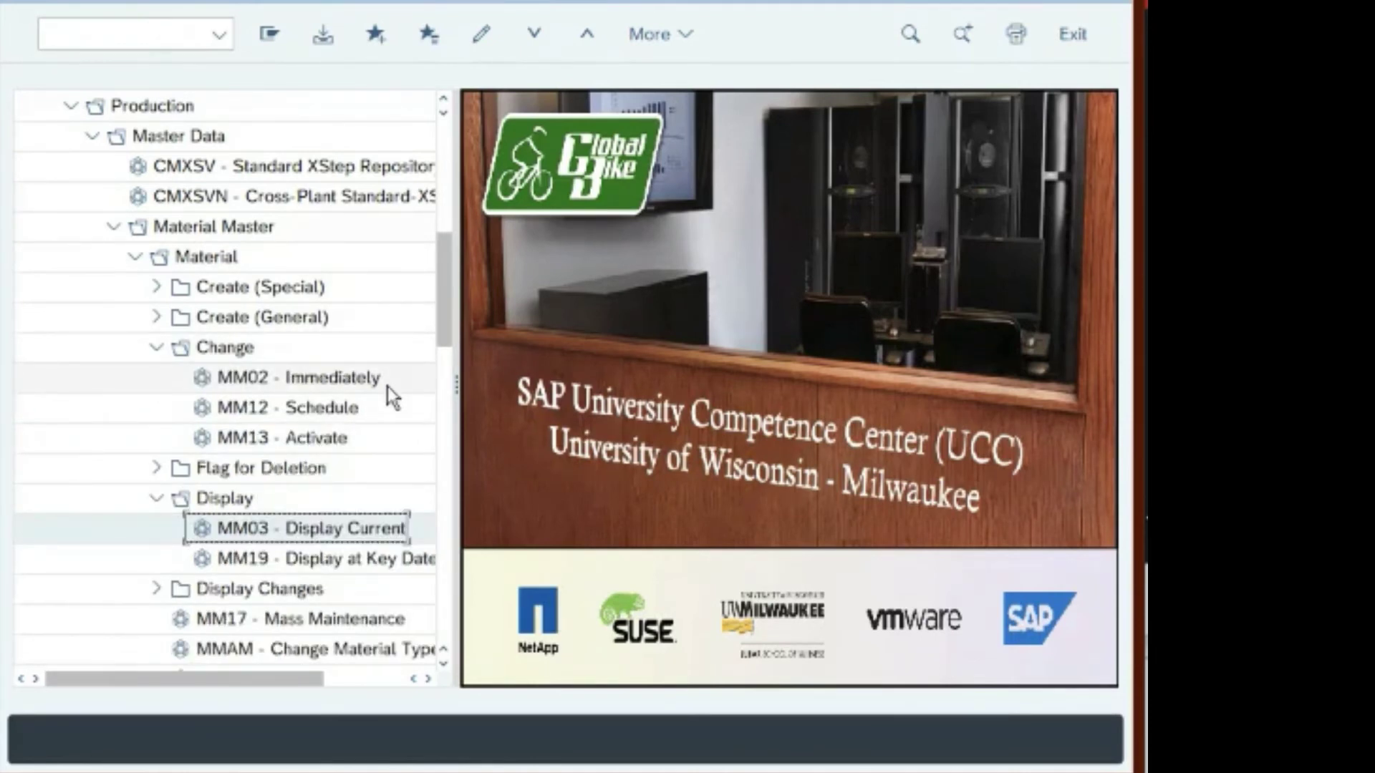
double_click(354, 381)
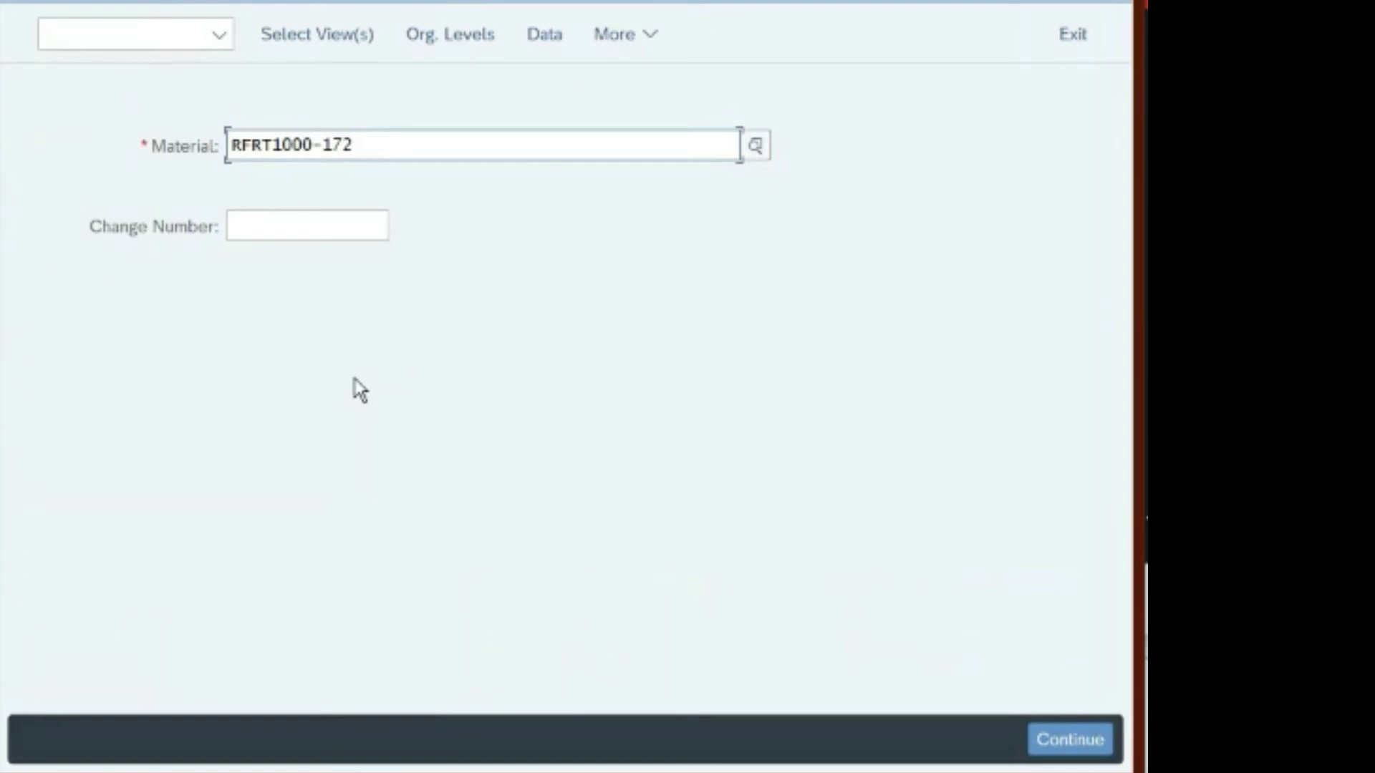
left_click(1069, 741)
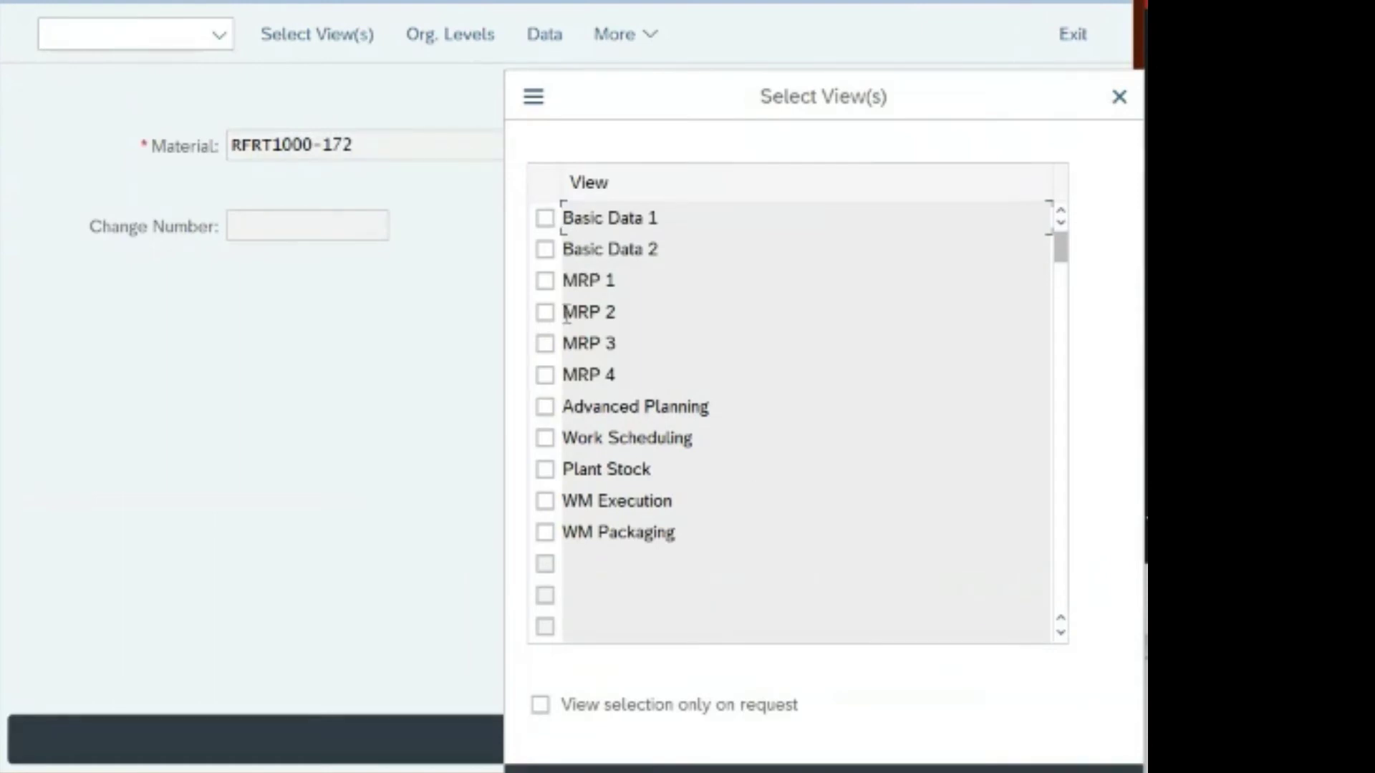
Step: Open the MRP 1 view of RFRT1000-172 in change mode for plant DL00, review it through the lot size data, and leave the transaction
left_click(547, 282)
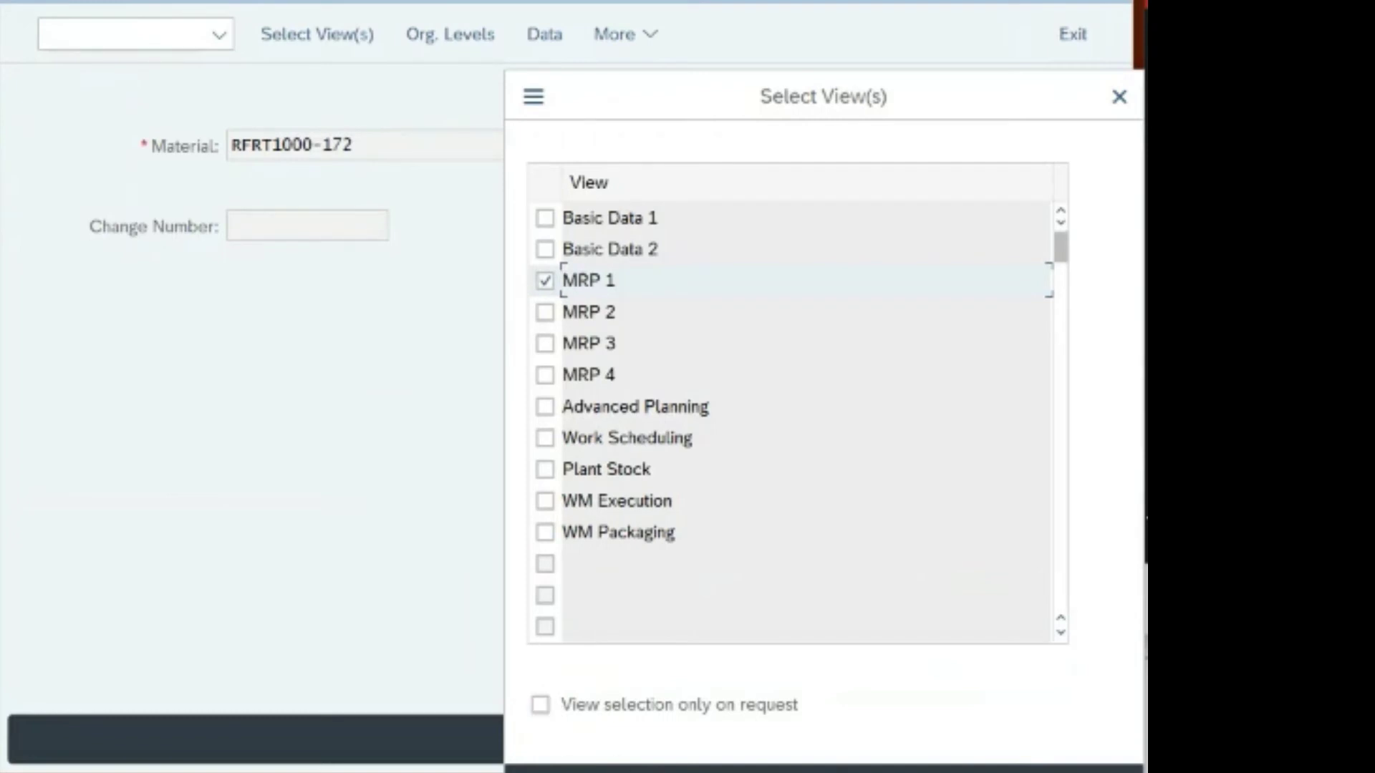
key("Return")
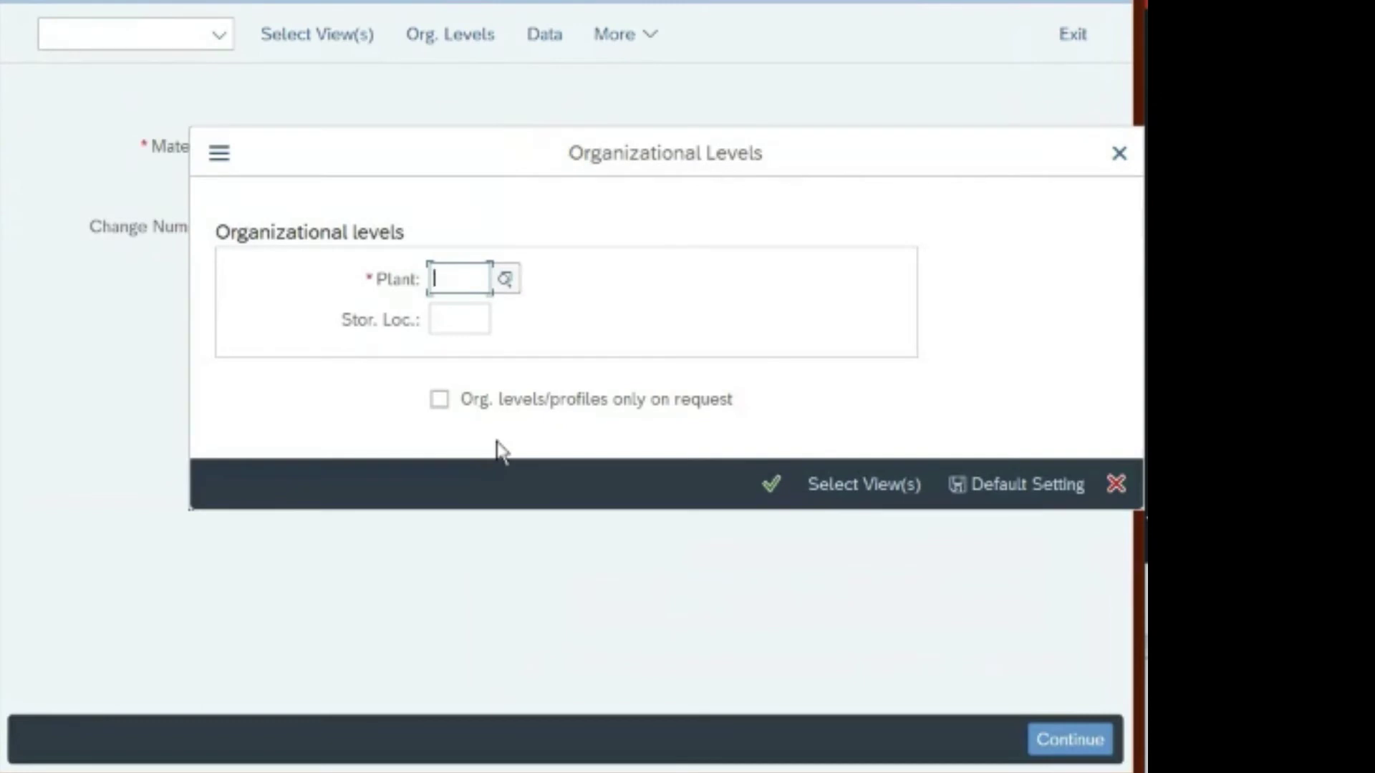
type("DL00")
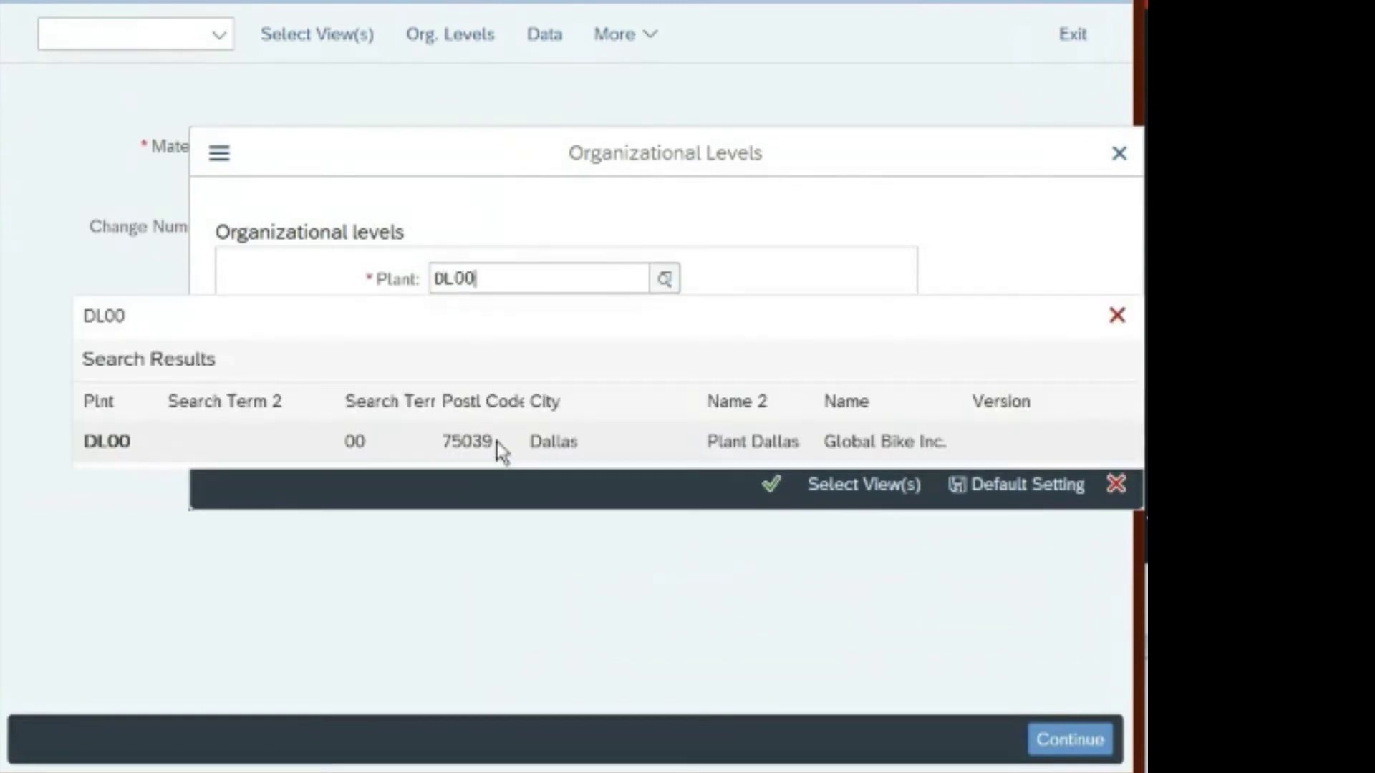
left_click(482, 450)
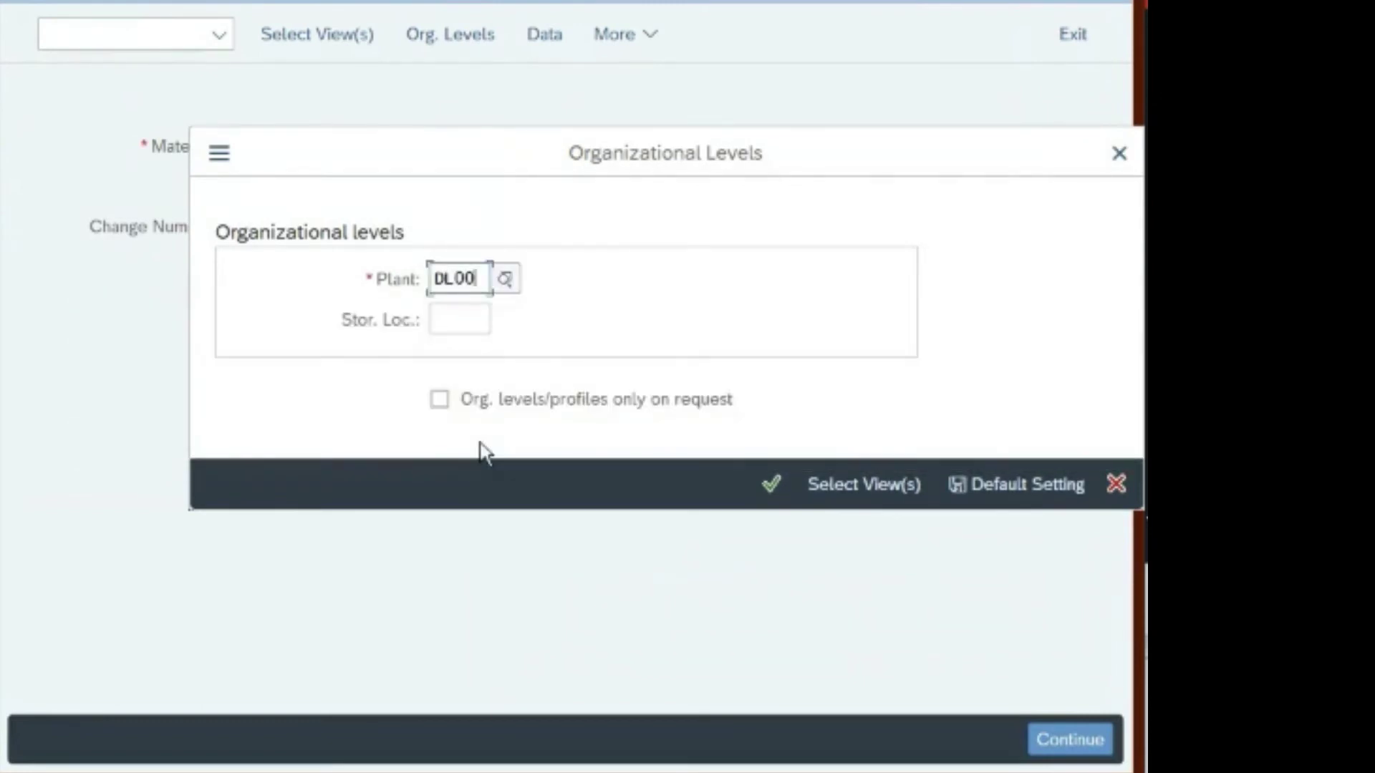
key("Return")
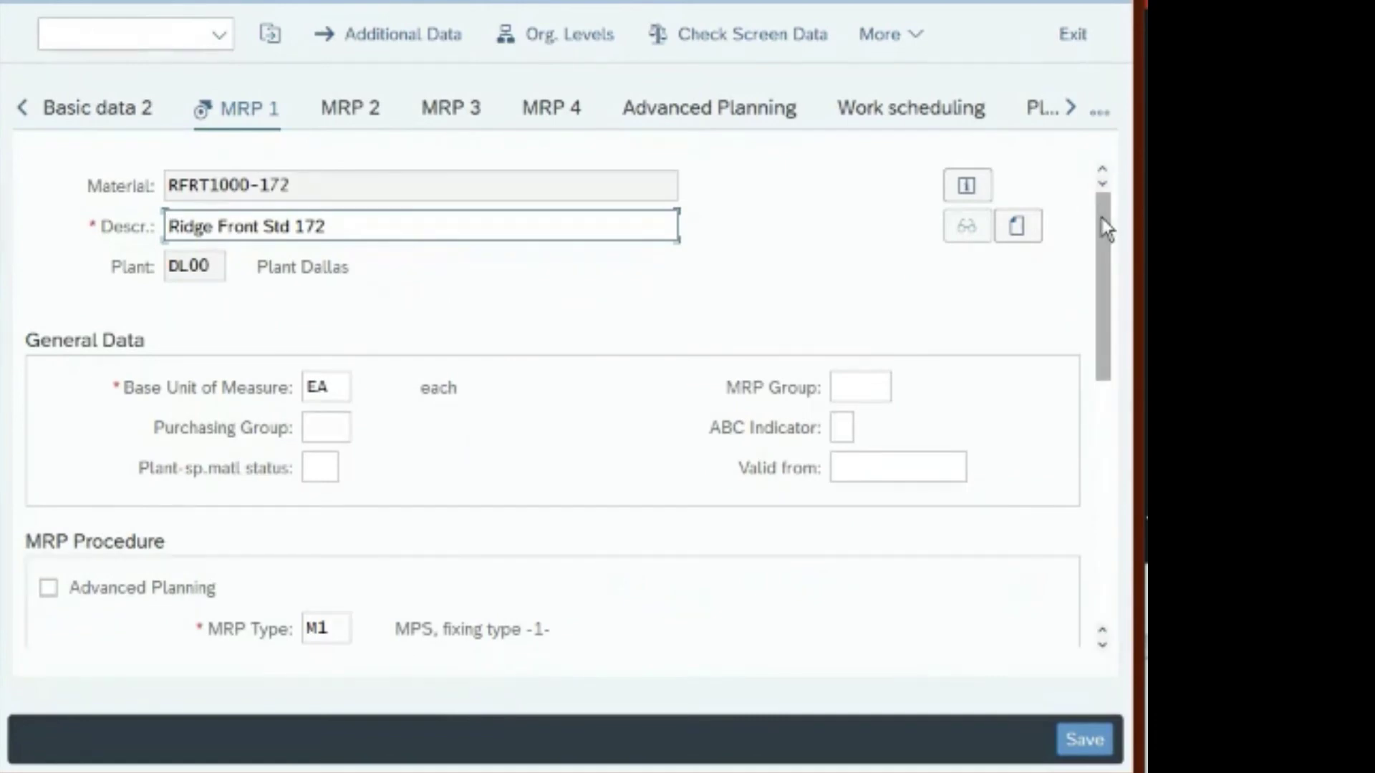
left_click_drag(1106, 228, 1089, 630)
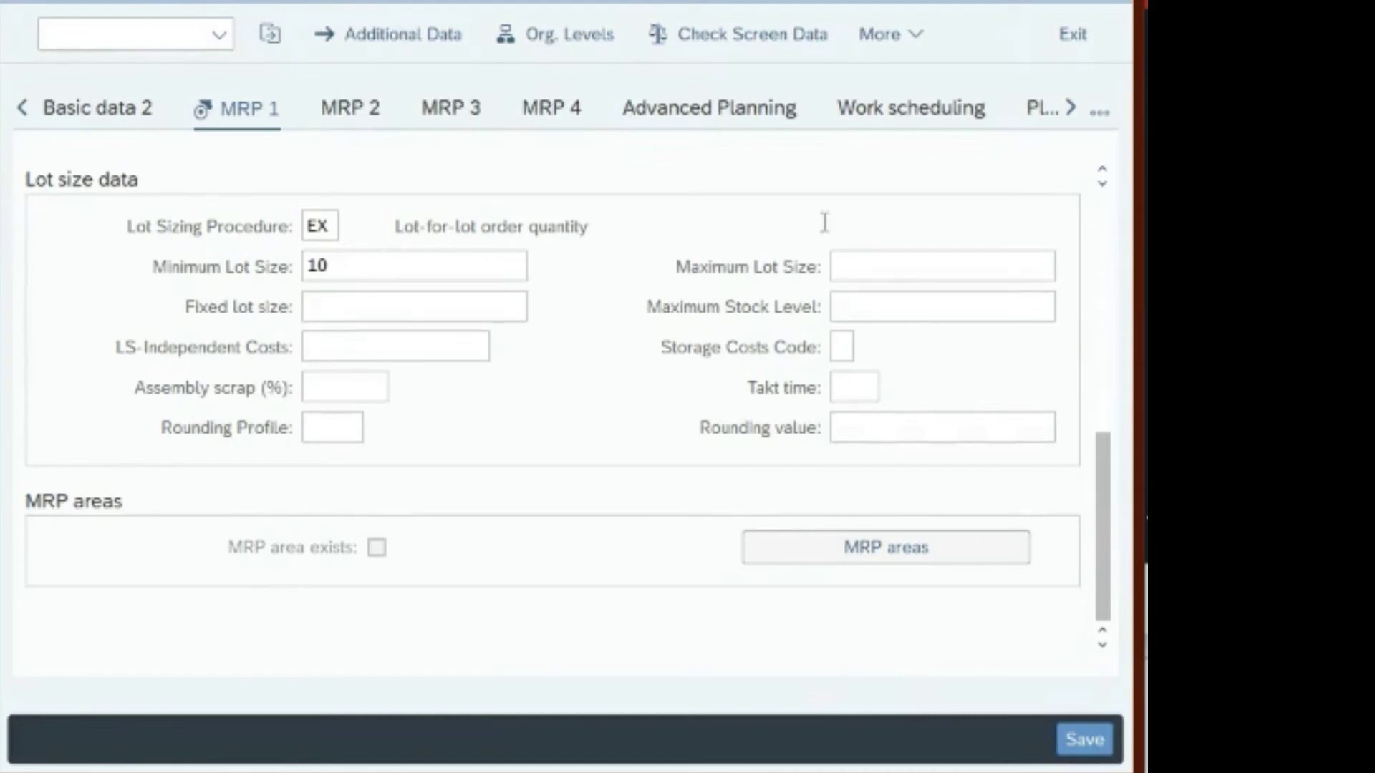
left_click(1080, 34)
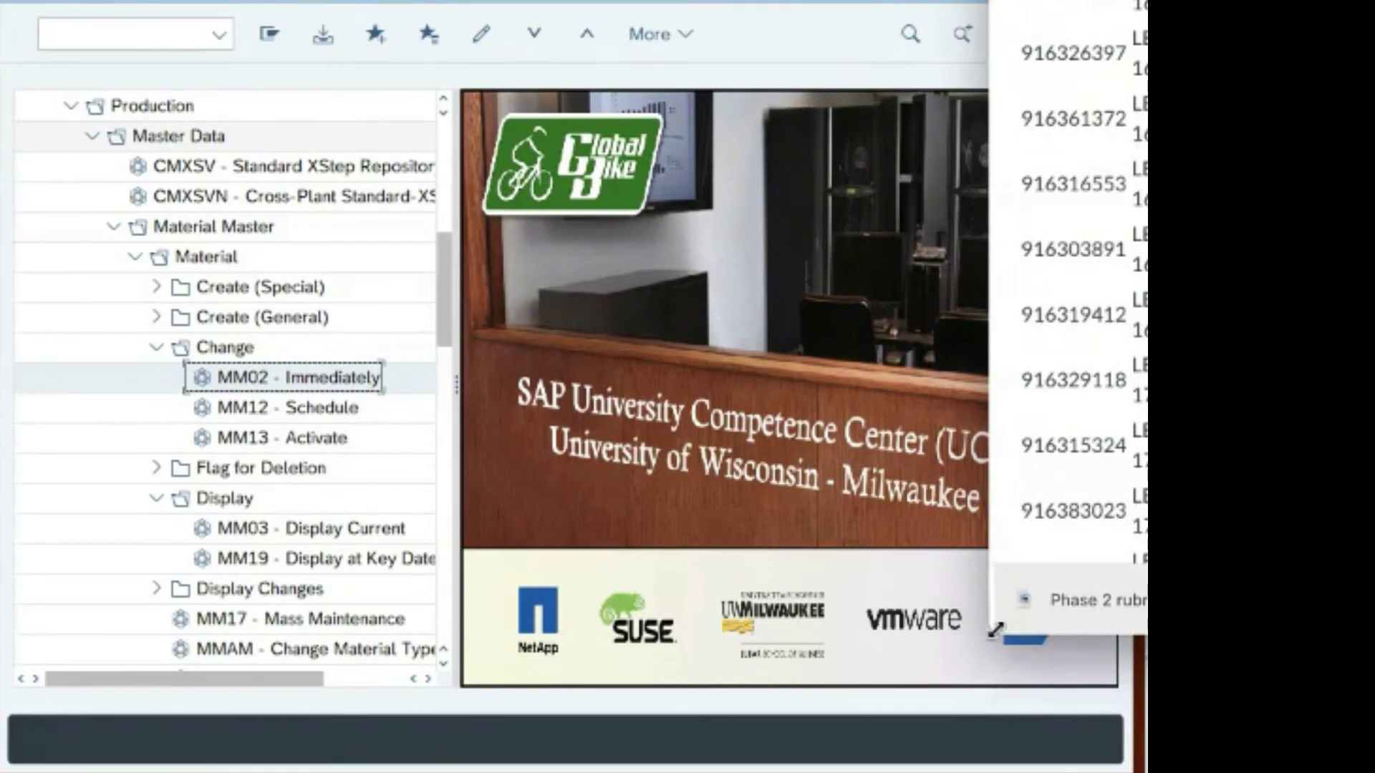
Step: Switch to the browser, enlarge its window, and return from the SAP logon ID page to the SAP Lab section of the course modules
left_click_drag(990, 633, 749, 770)
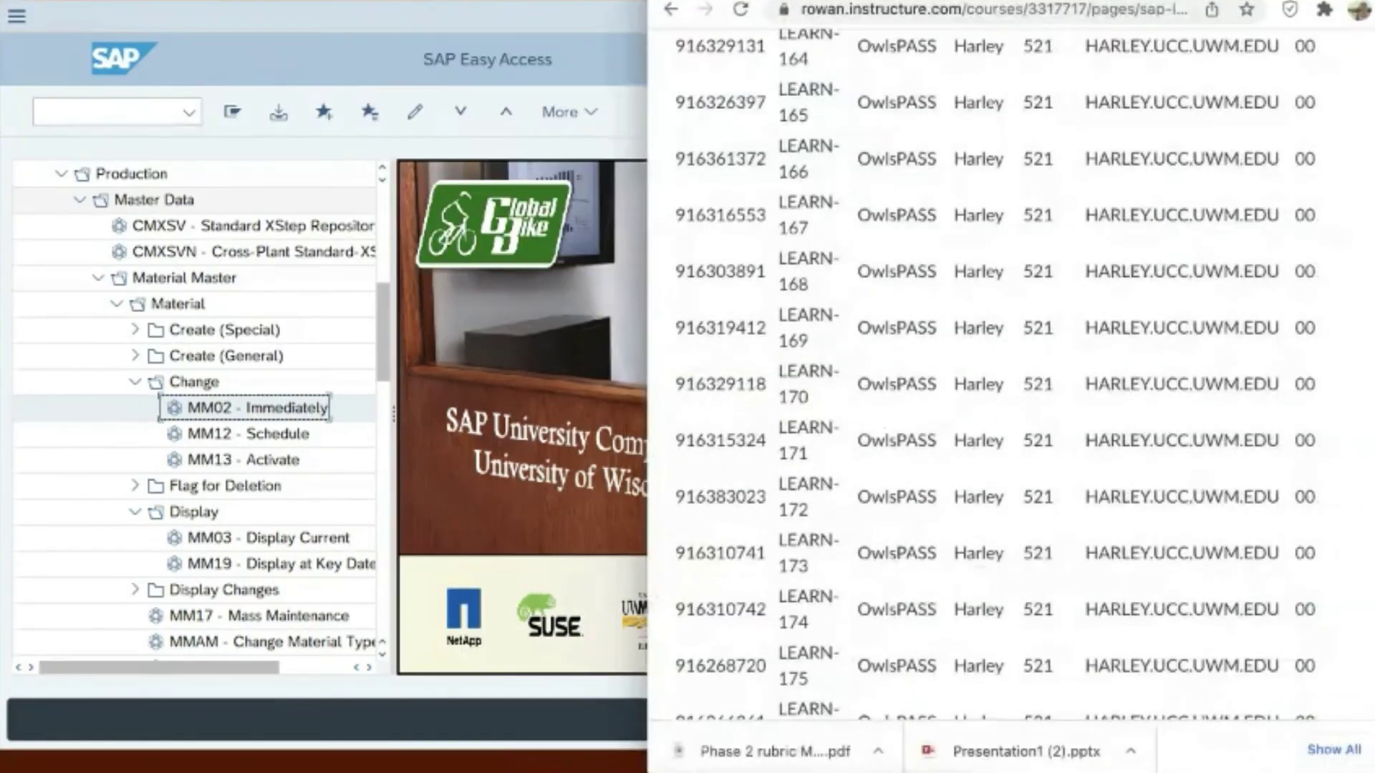
key("alt+Left")
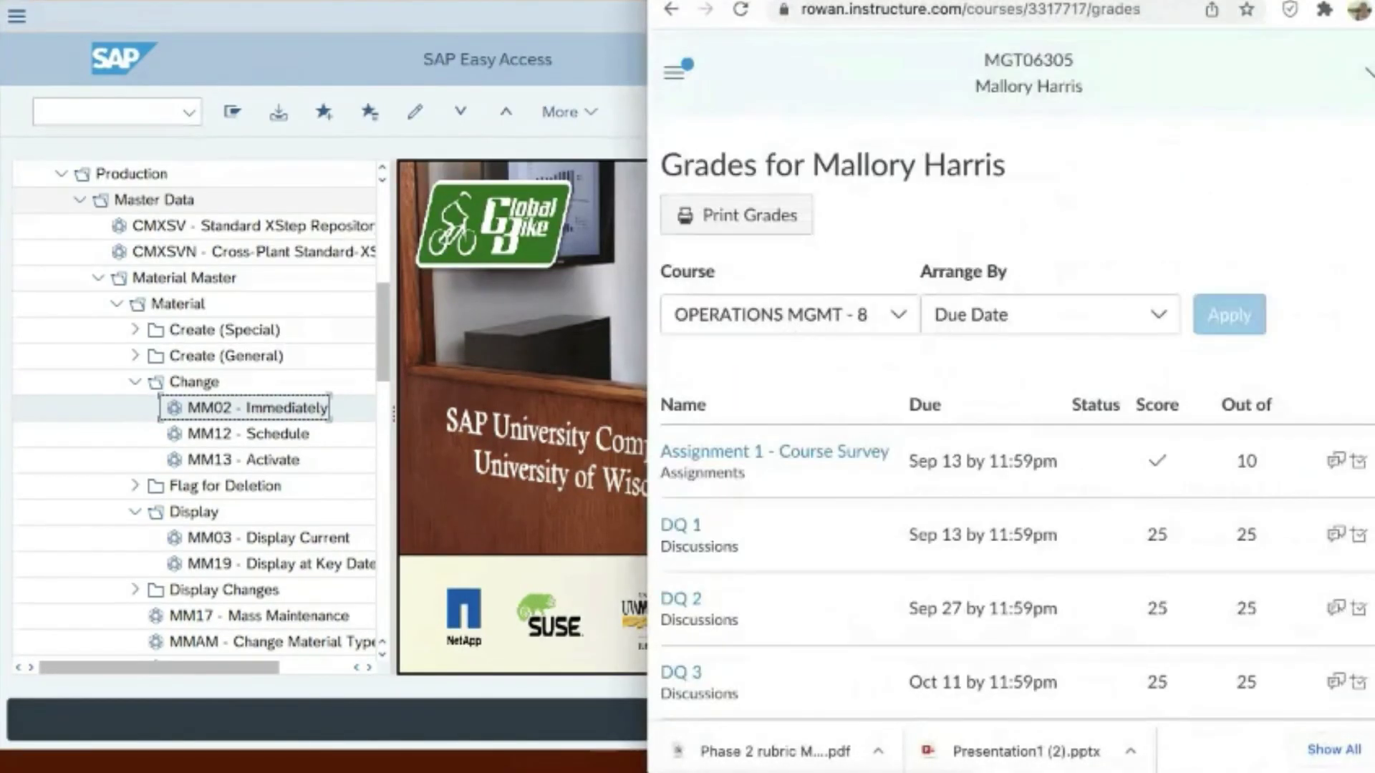
key("alt+Right")
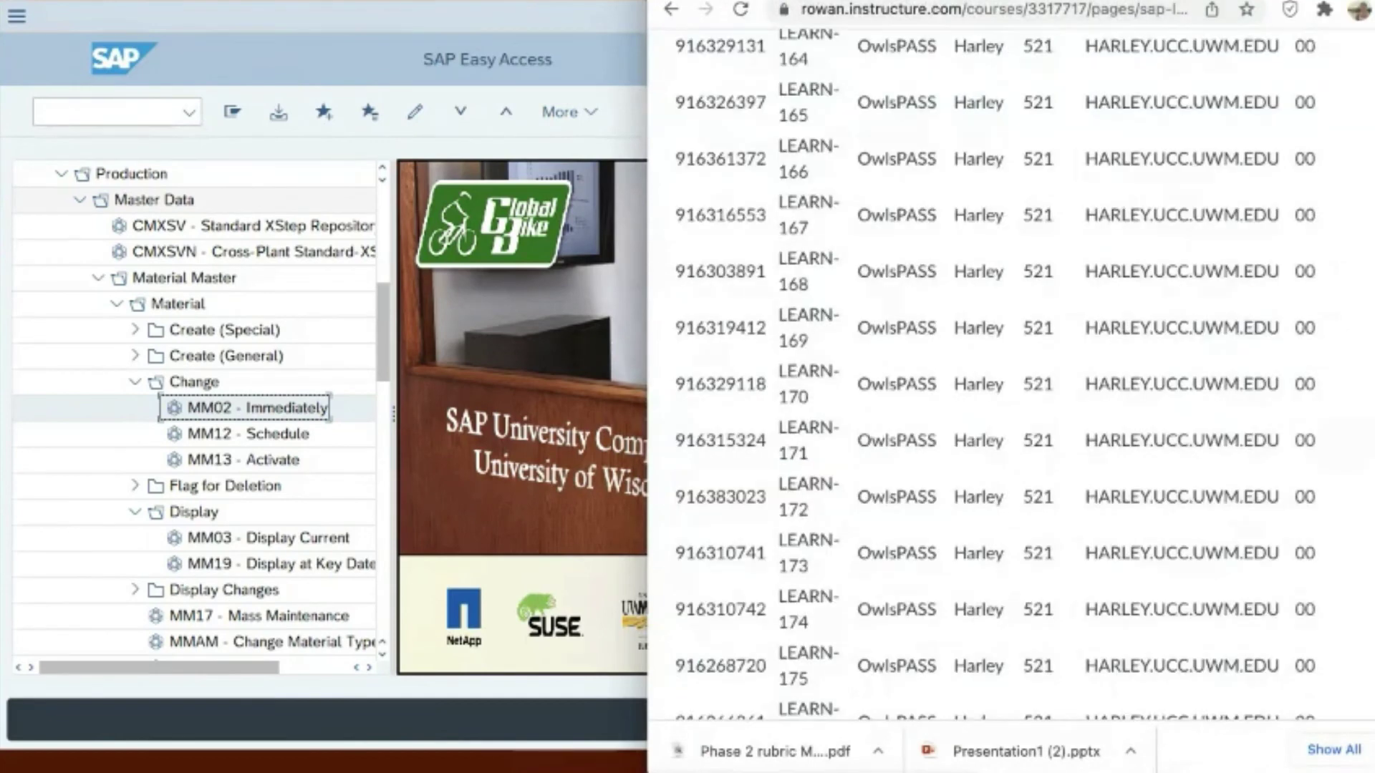
left_click(668, 10)
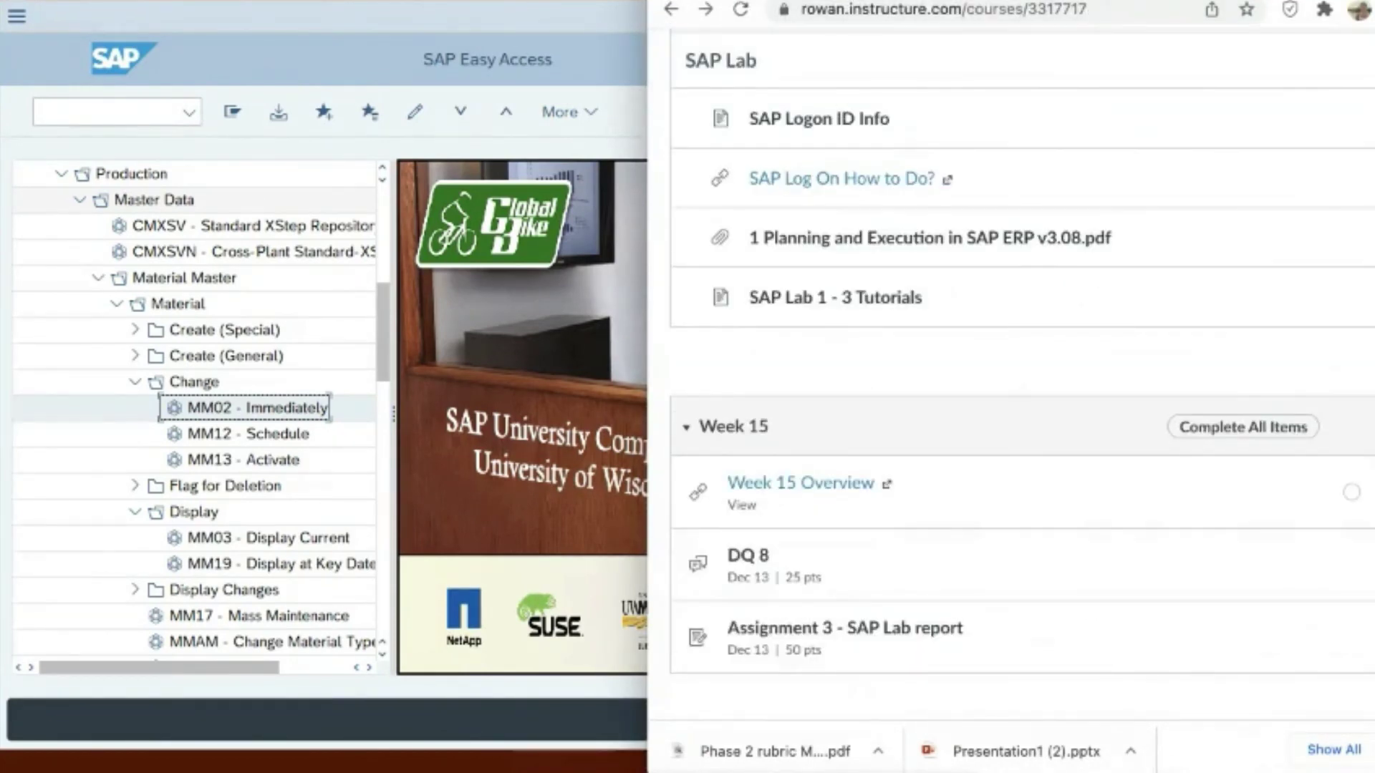
scroll(1021, 354, "down", 1)
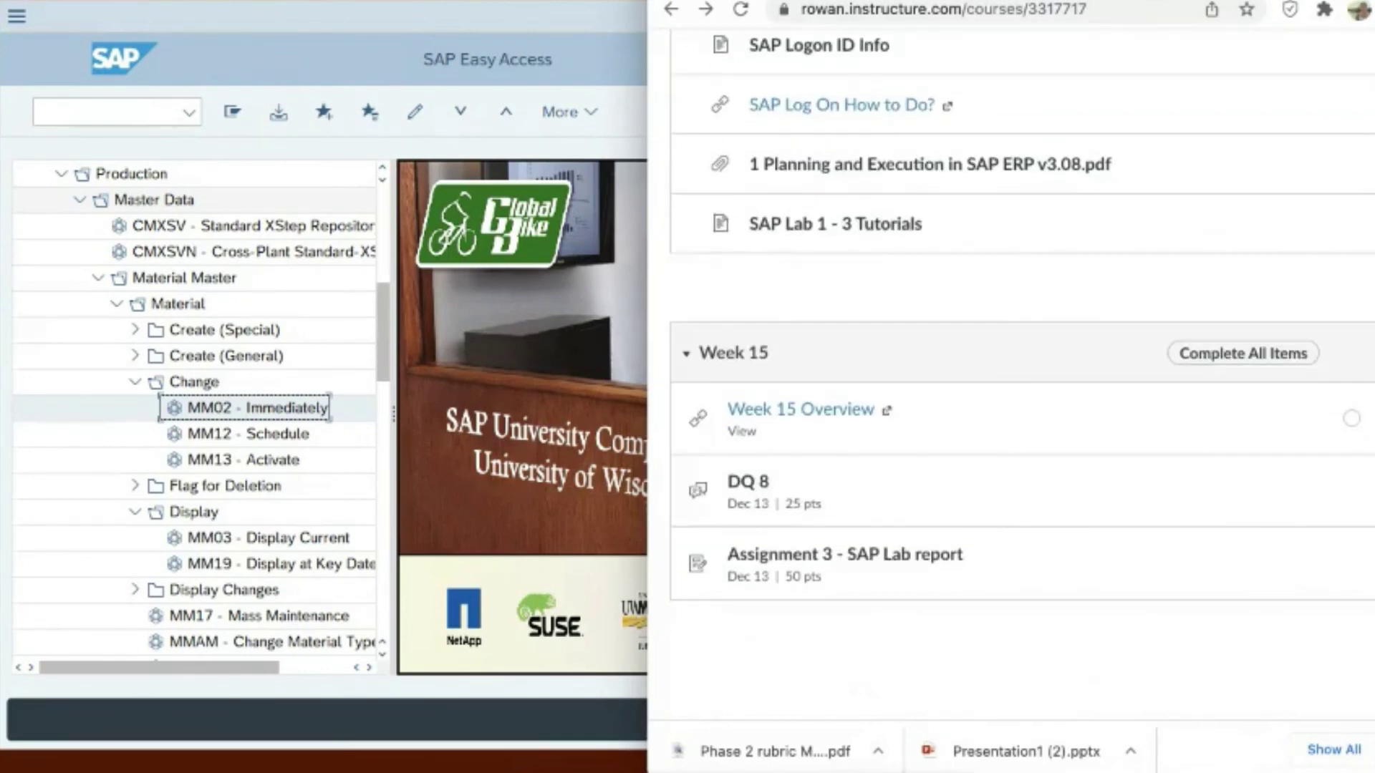
scroll(1021, 373, "up", 2)
scroll(943, 358, "up", 1)
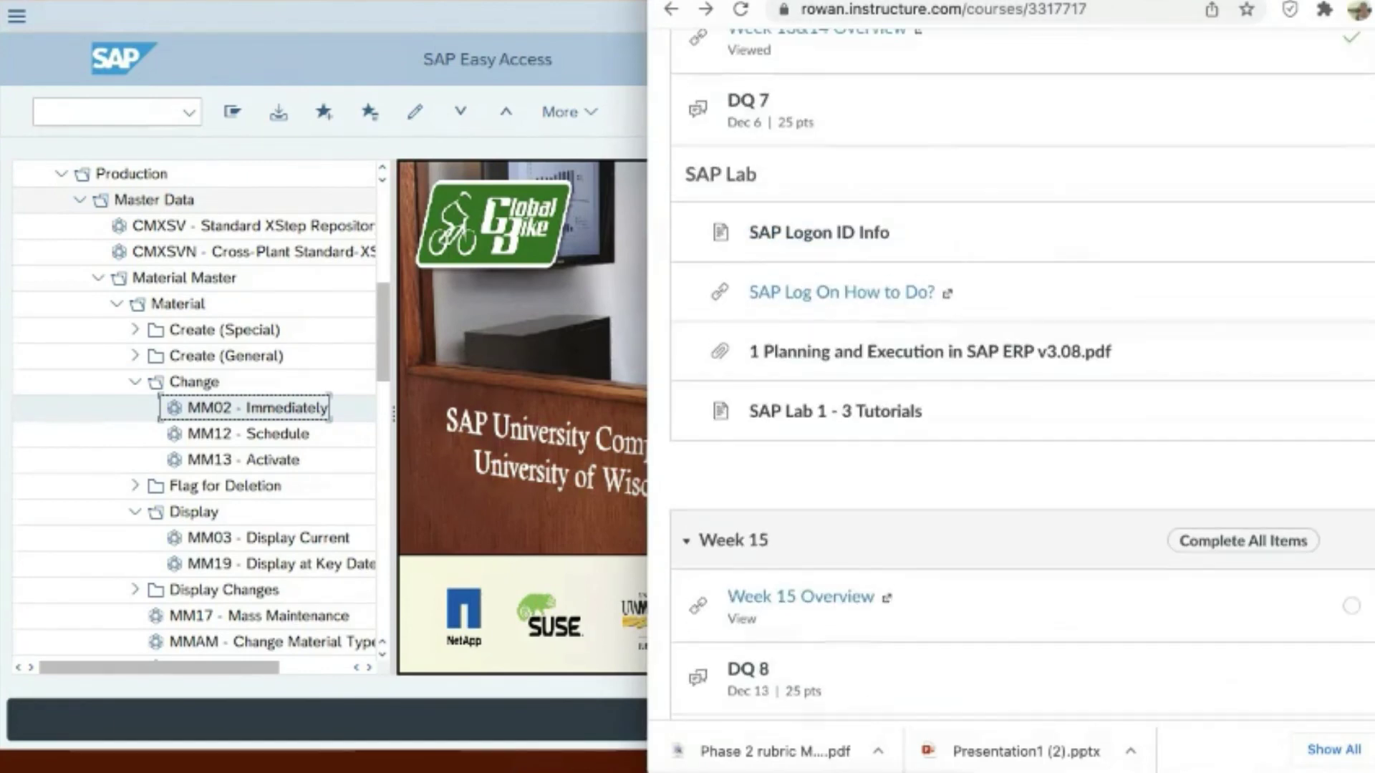
Step: Download the course file 1 Planning and Execution in SAP ERP v3.08.pdf and open it
left_click(940, 360)
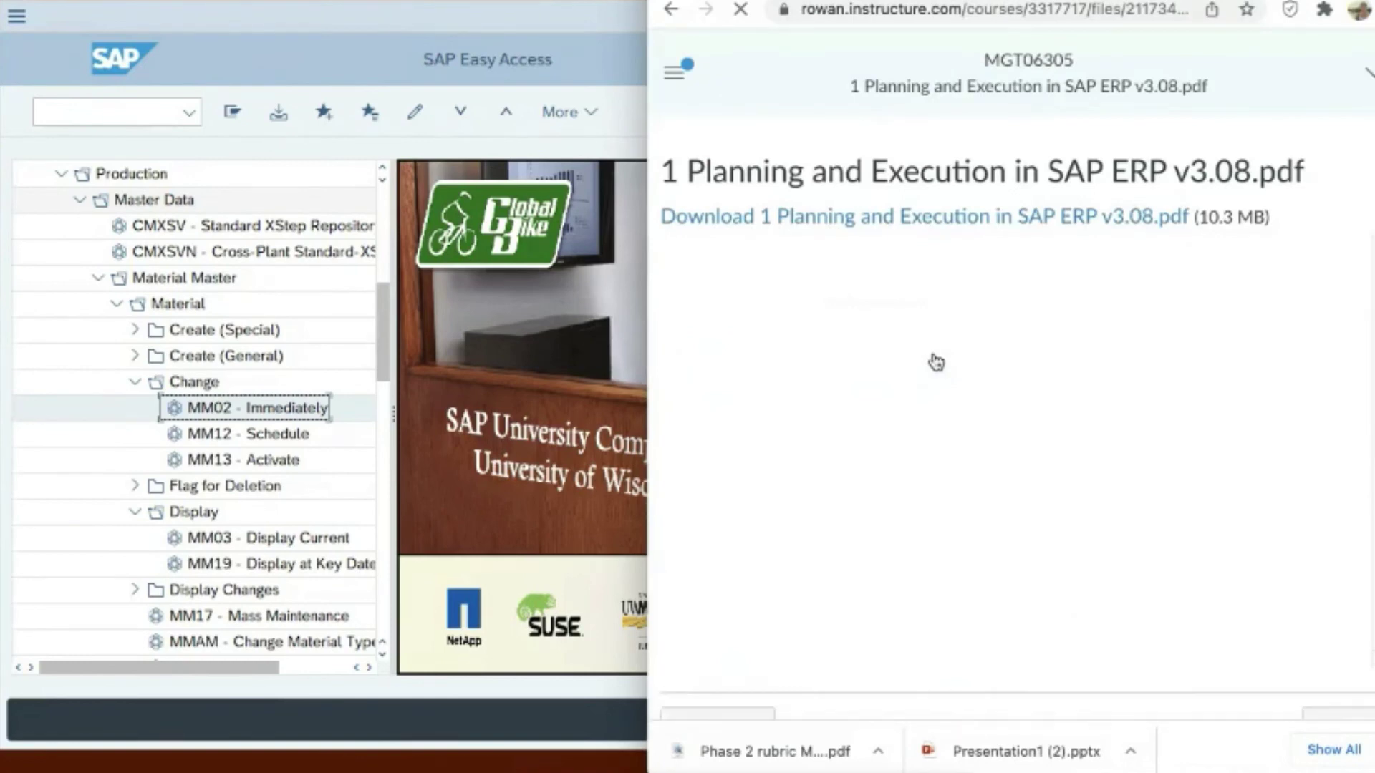
left_click(1028, 226)
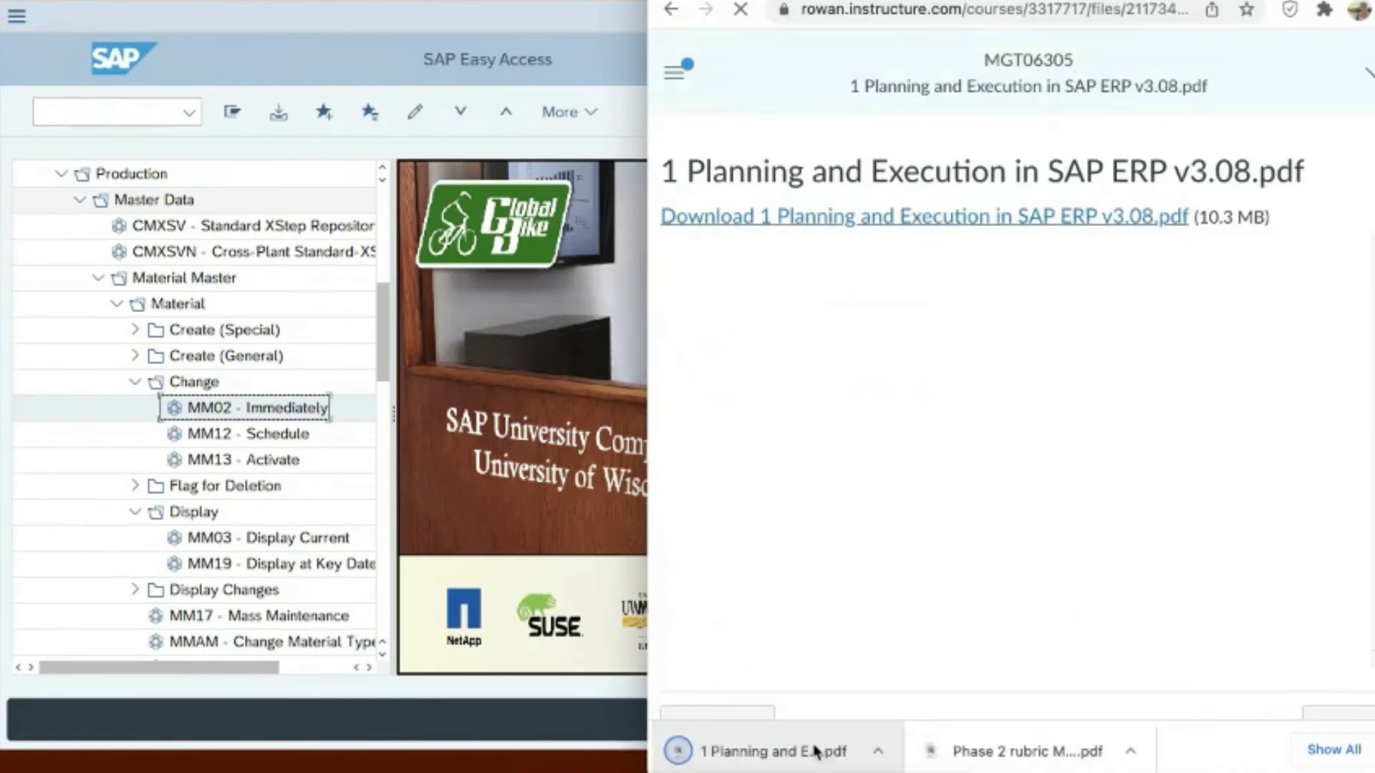
left_click(797, 749)
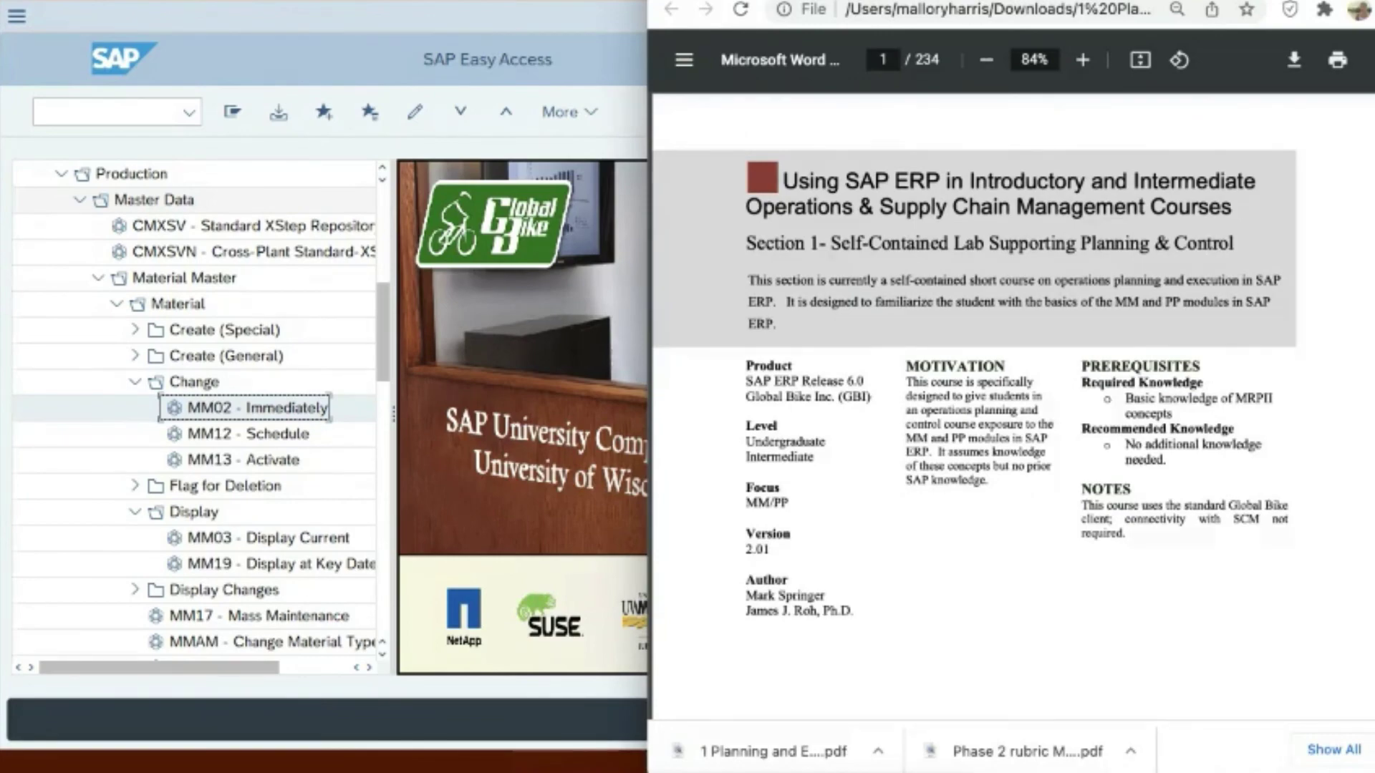
Step: Go through the navigation chapter of the lab PDF to the Material Masters for FERTs, HALBs, and ROHs chapter on page 16
scroll(1010, 401, "down", 20)
scroll(1009, 401, "up", 5)
scroll(1010, 401, "up", 5)
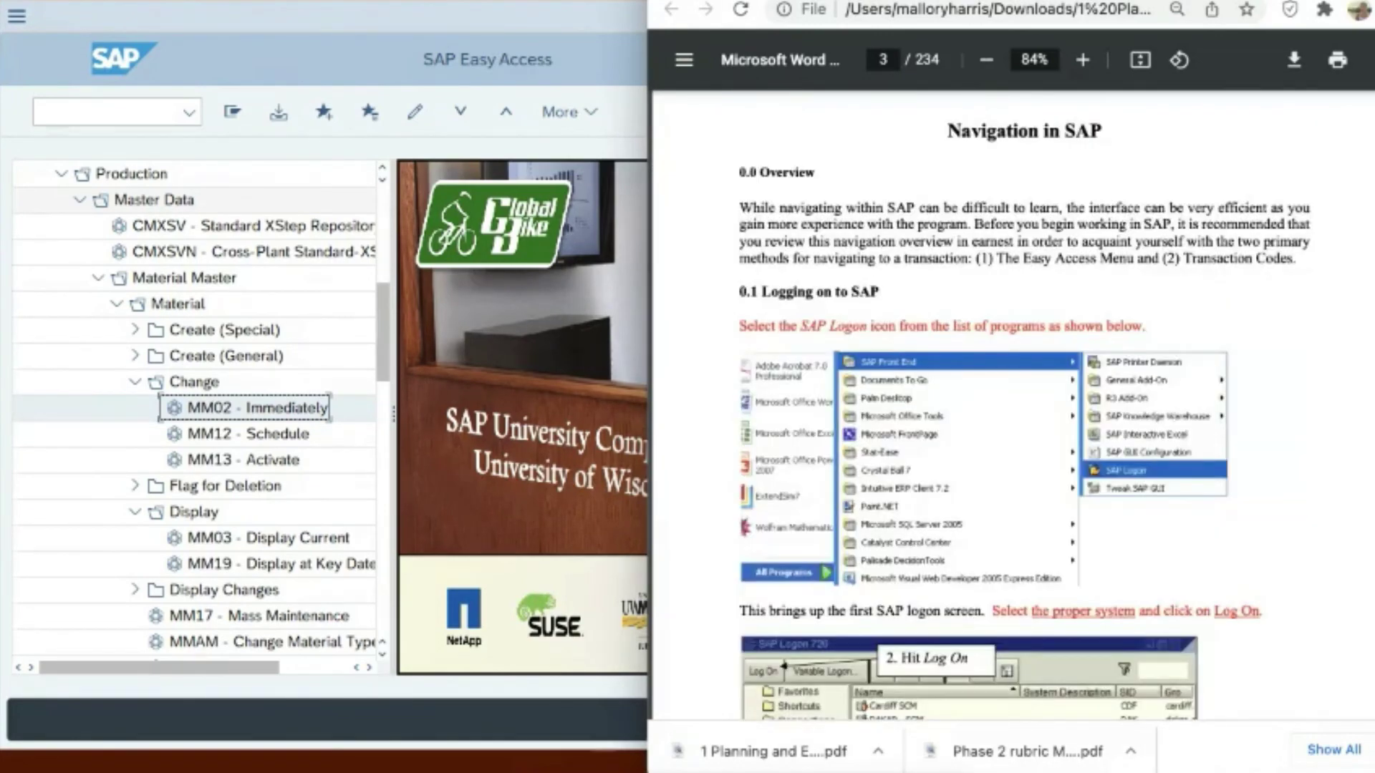
scroll(1025, 406, "down", 5)
scroll(1025, 406, "down", 10)
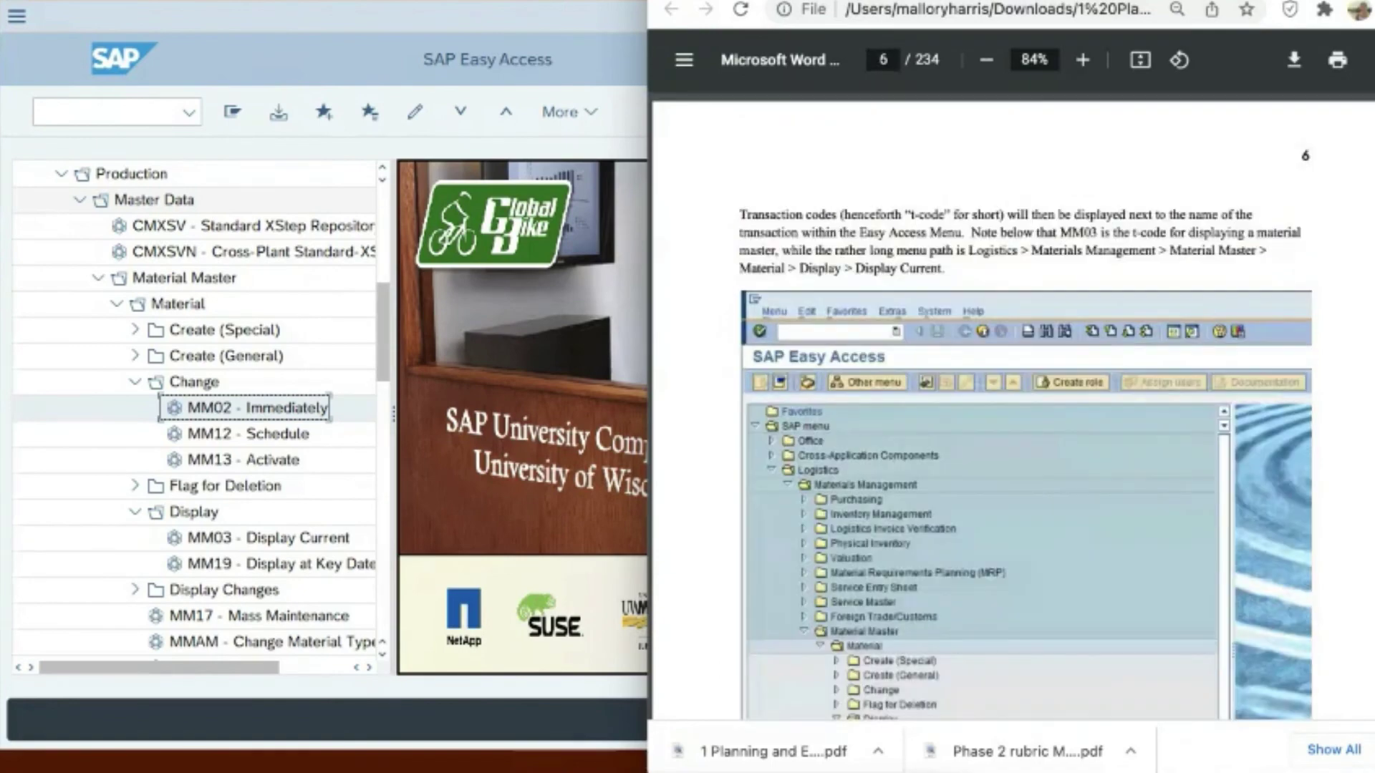
scroll(1025, 406, "down", 15)
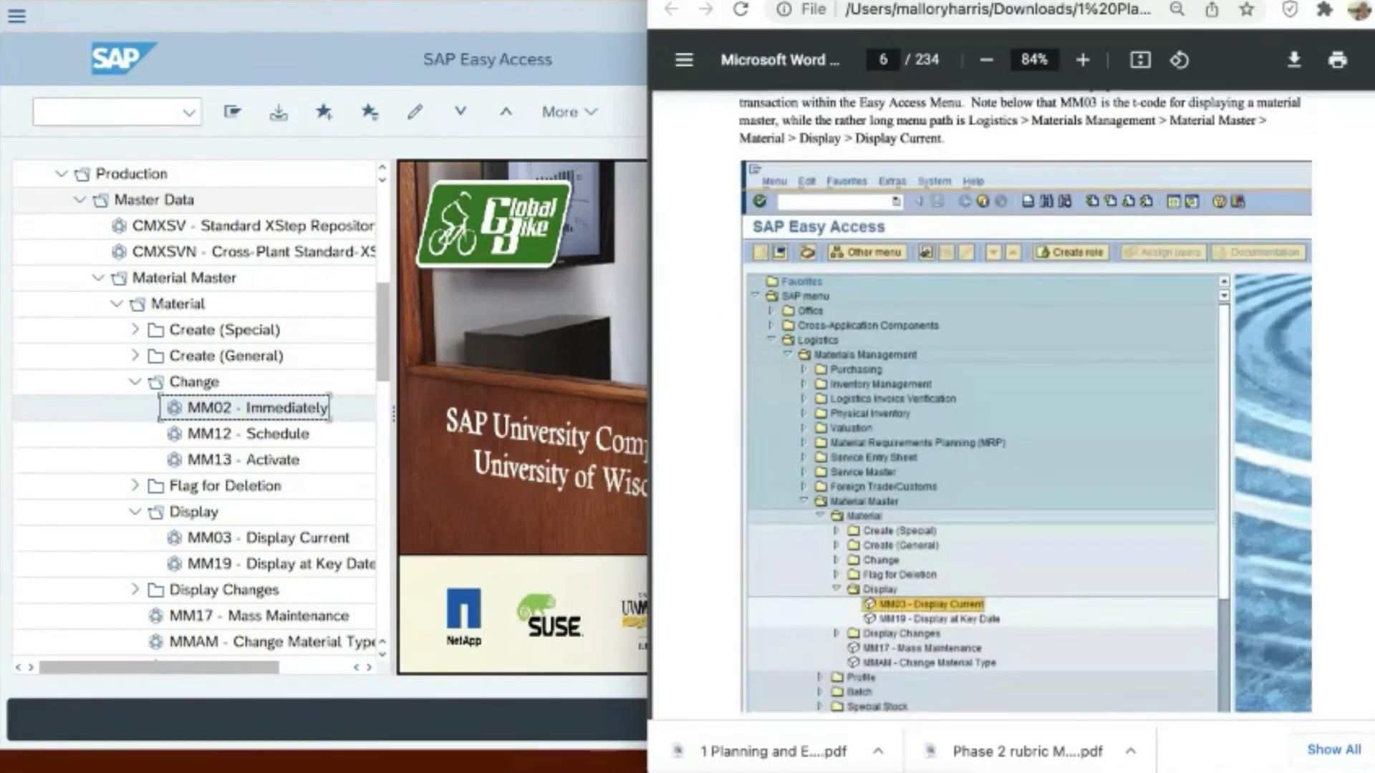
scroll(1025, 406, "down", 20)
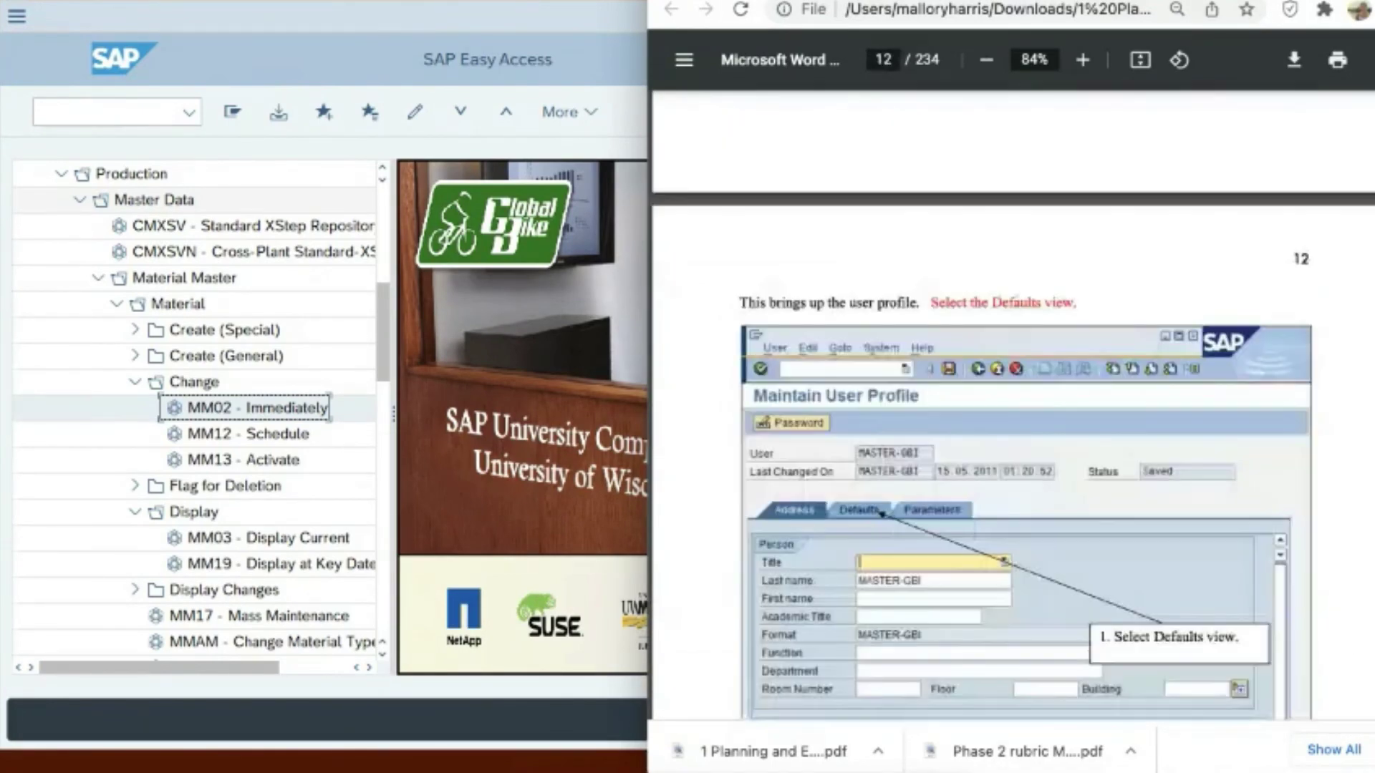
scroll(1026, 406, "down", 12)
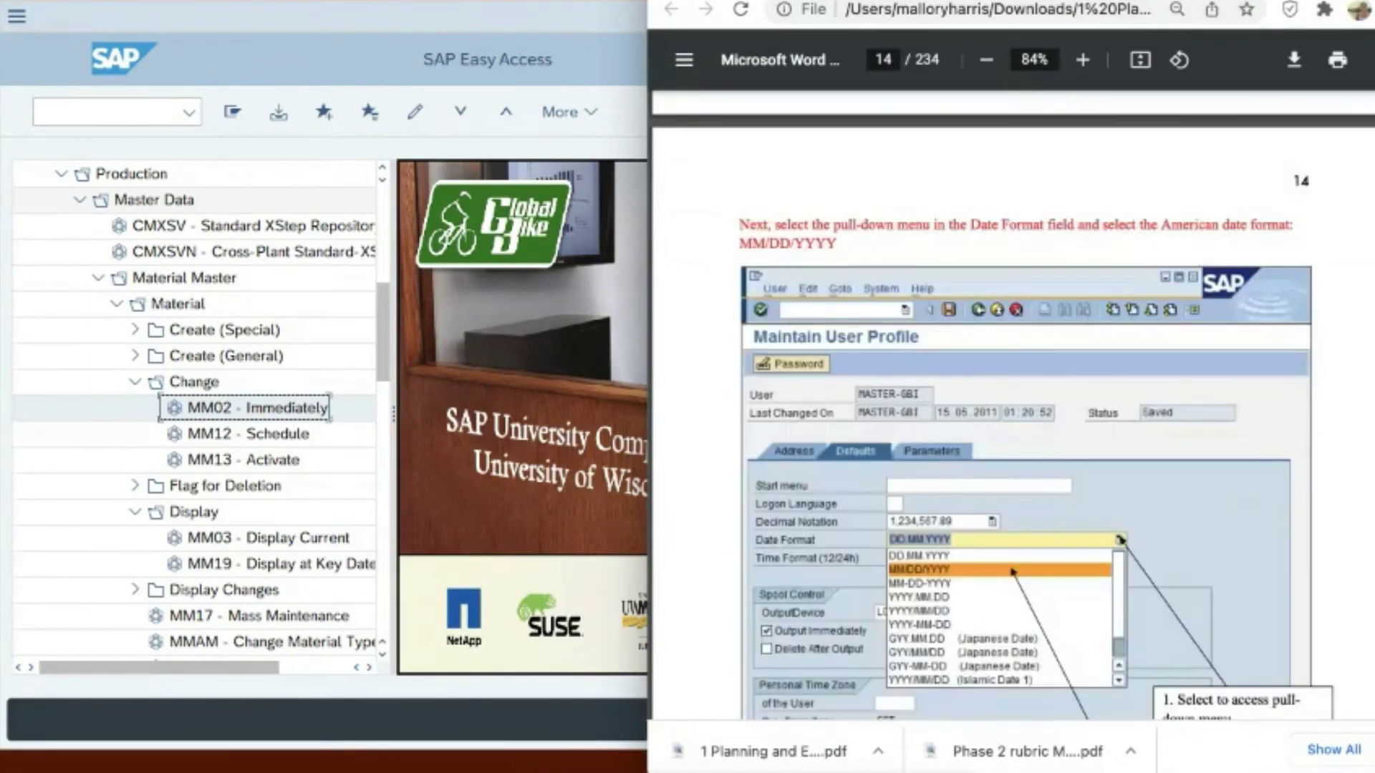
scroll(1025, 406, "down", 12)
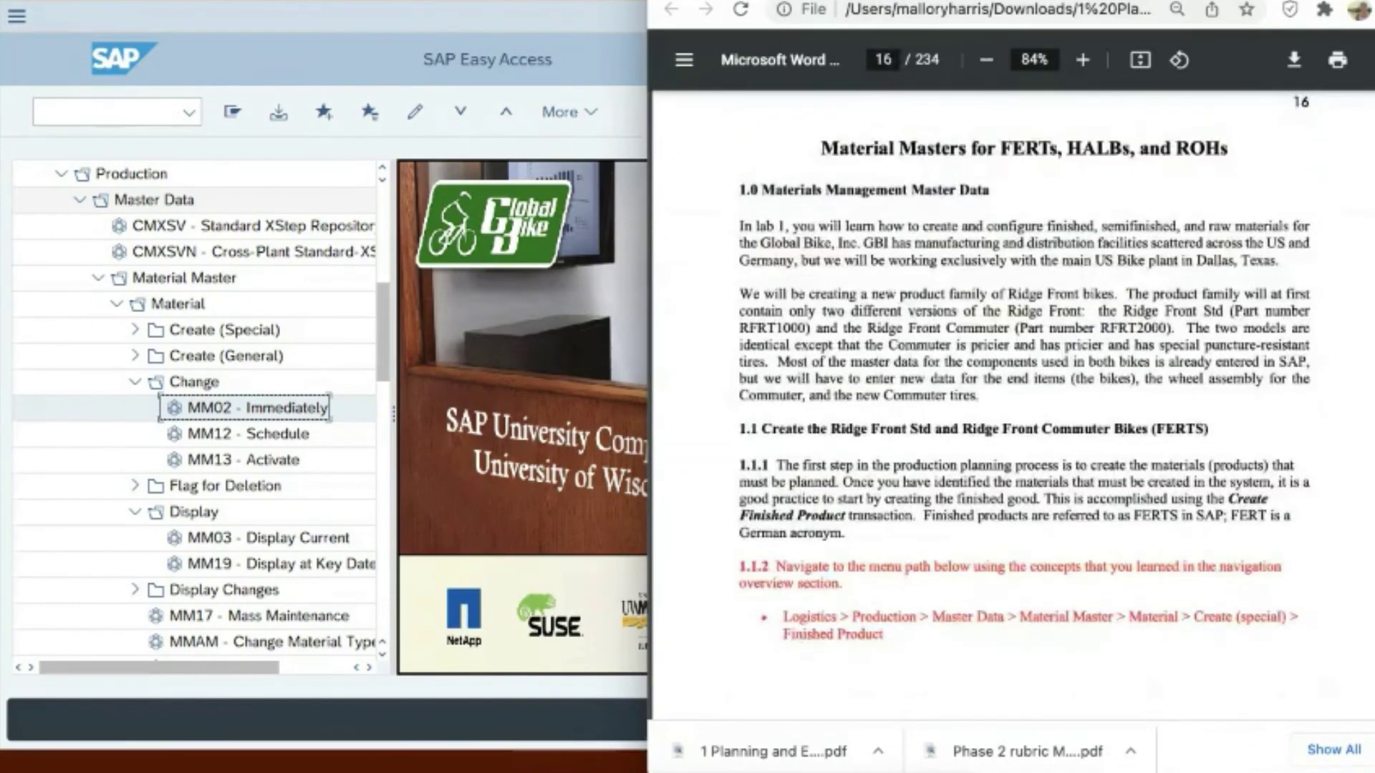
scroll(1262, 454, "up", 4)
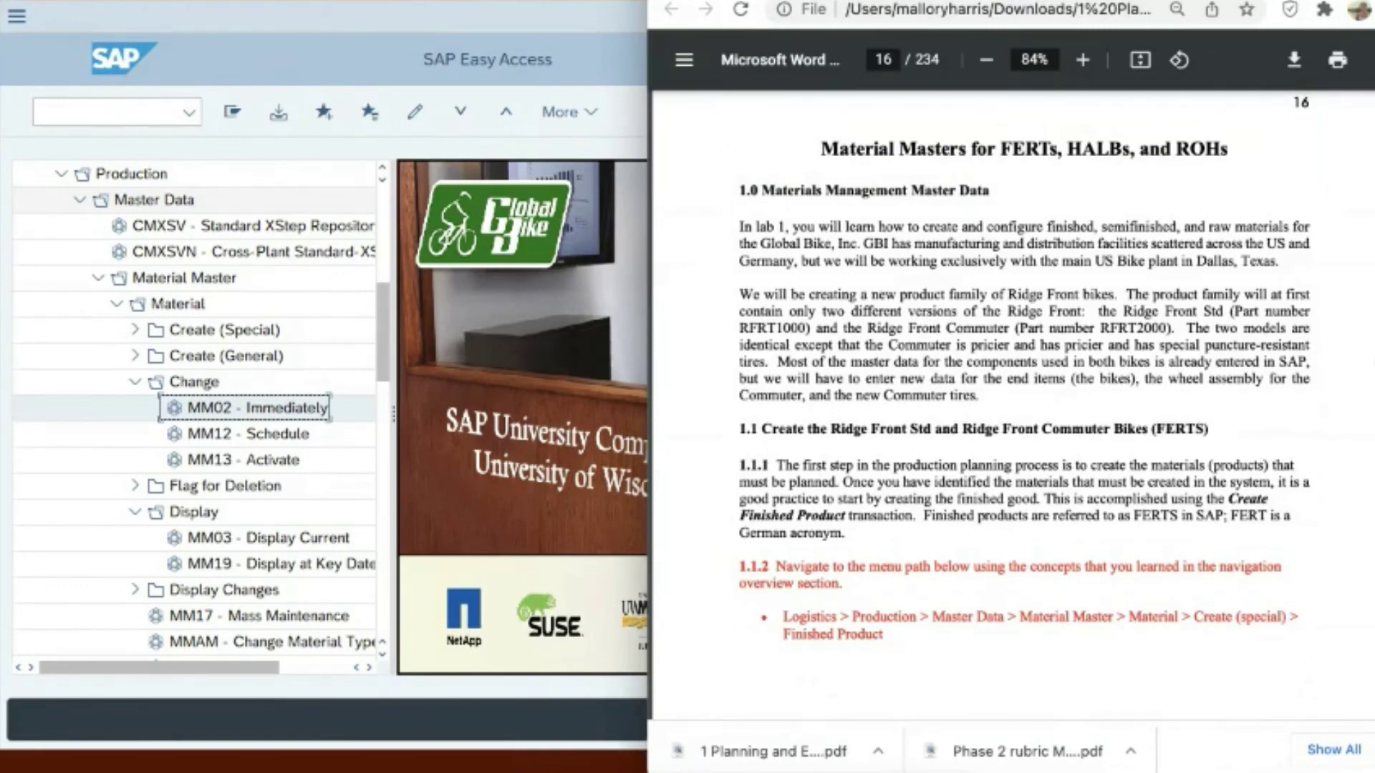
Step: Read lab sections 1.1.1 to 1.1.5 on creating the finished product, selecting its views and specifying the plant
scroll(1261, 454, "down", 2)
scroll(1014, 408, "down", 12)
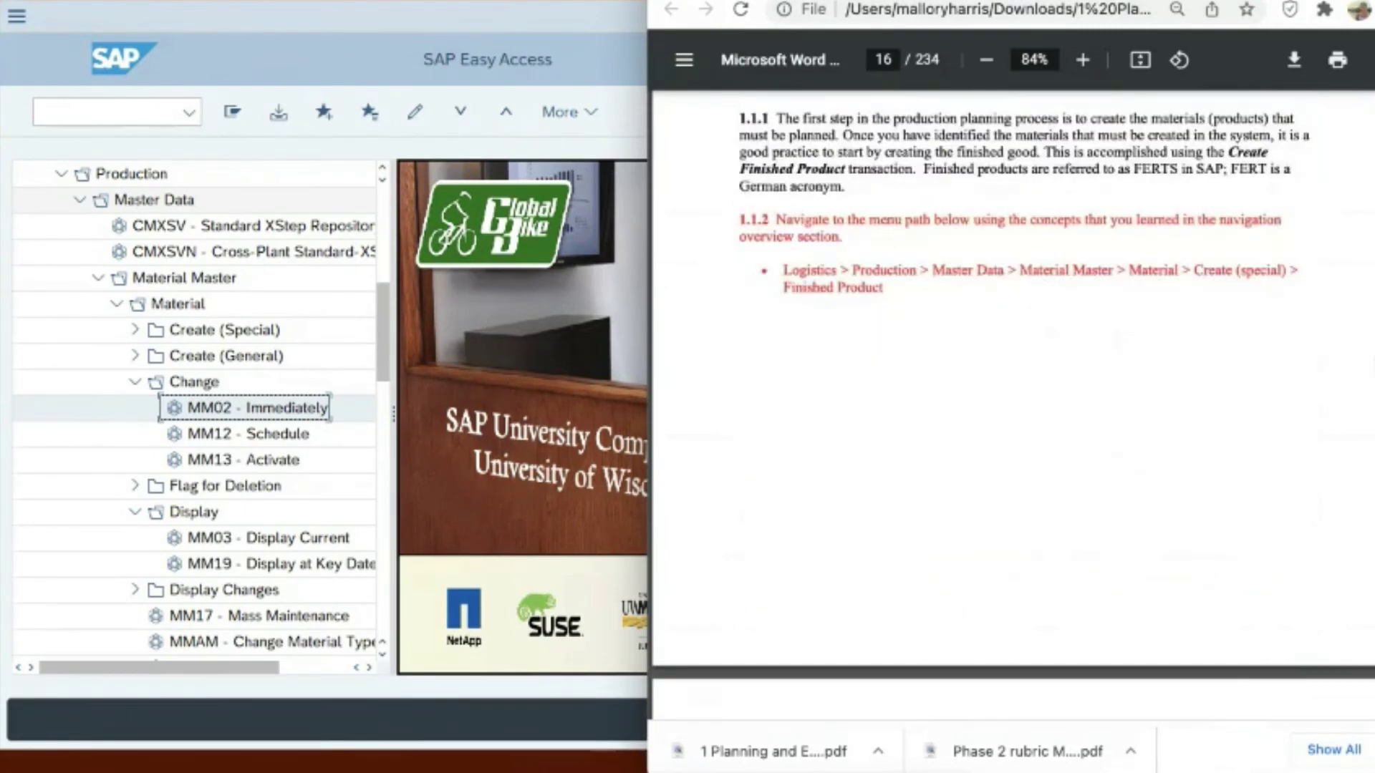
scroll(1013, 408, "down", 8)
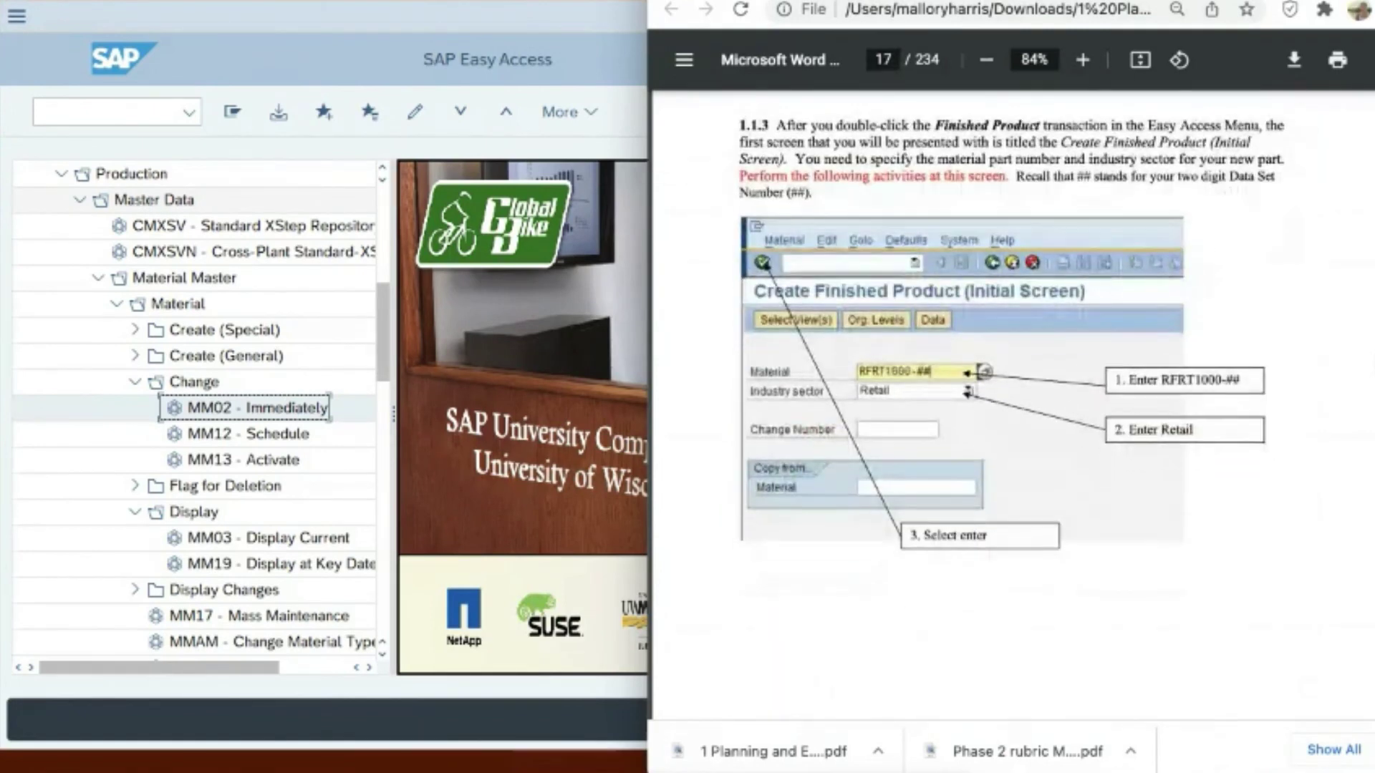
scroll(1003, 409, "up", 5)
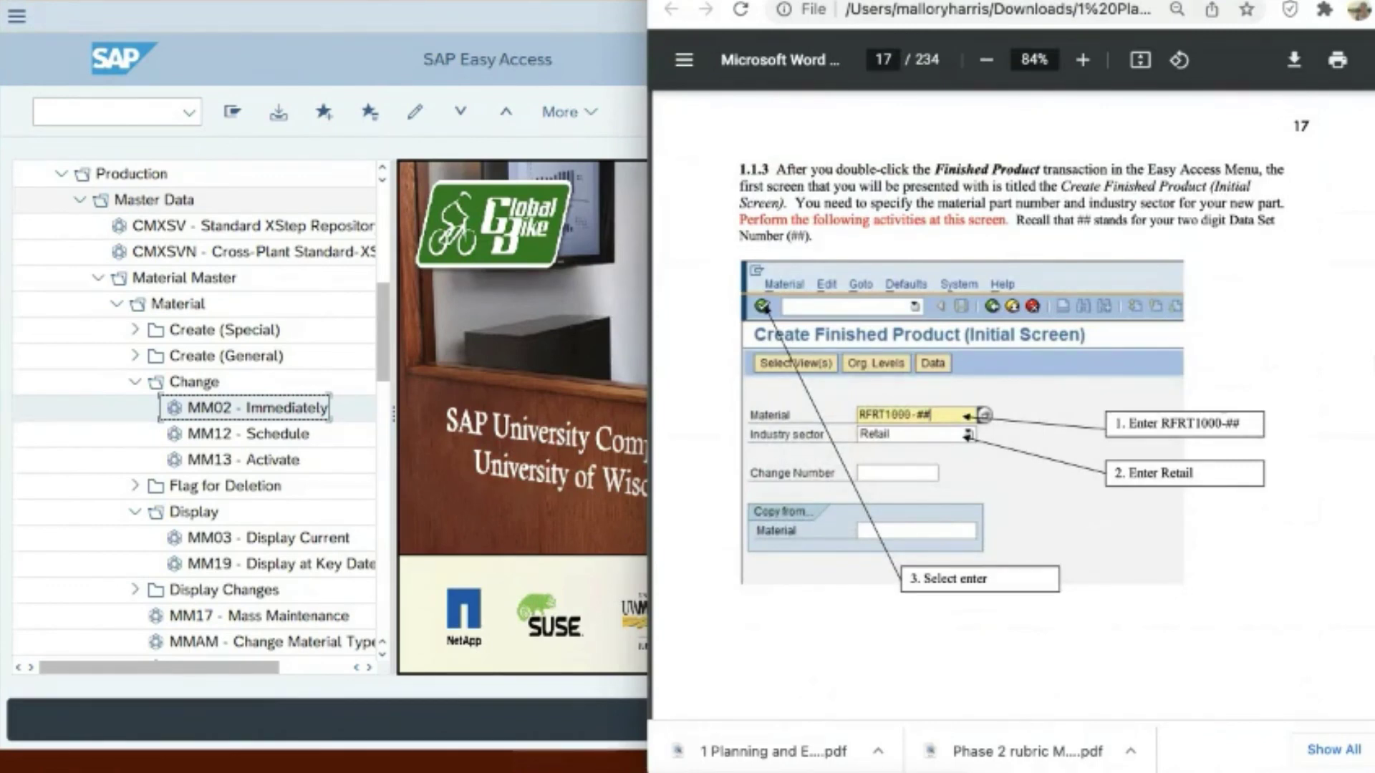
scroll(1014, 409, "down", 7)
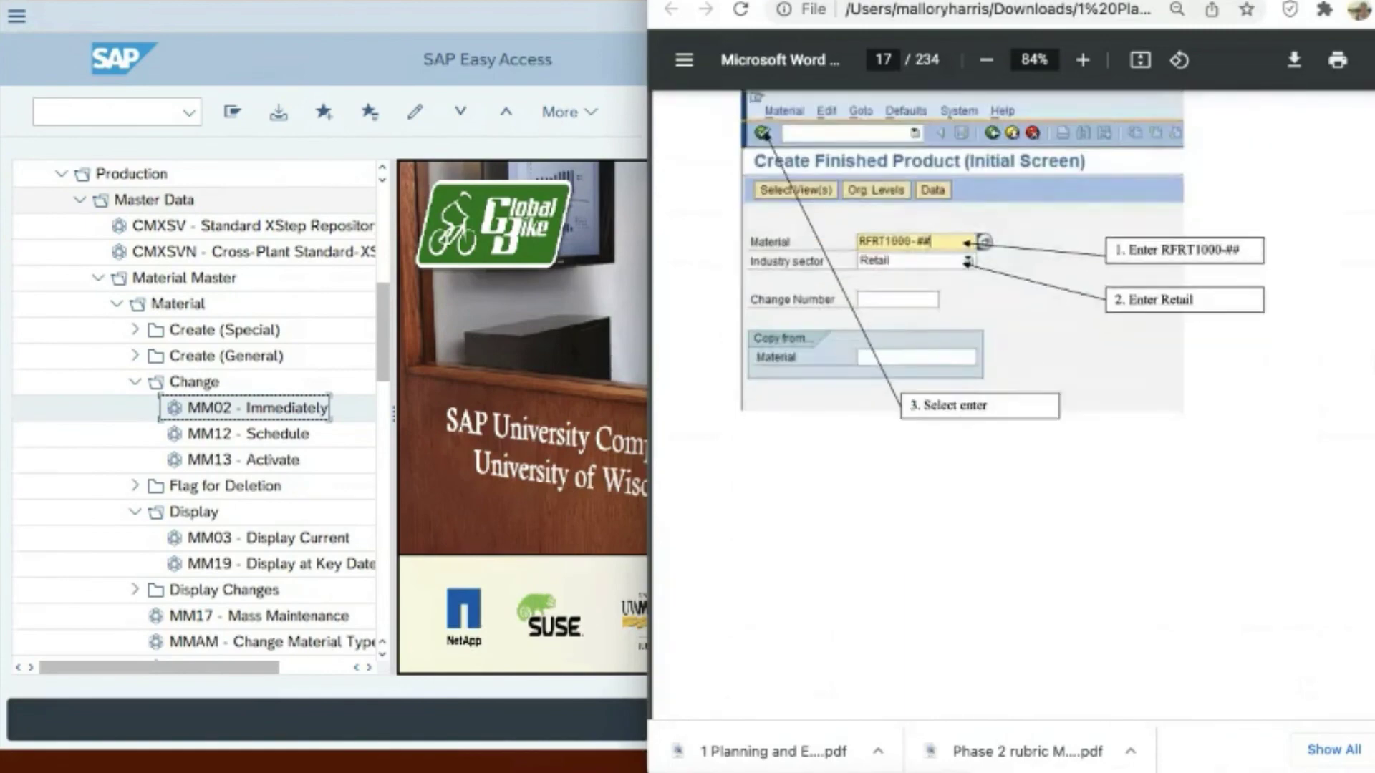
scroll(1014, 408, "down", 18)
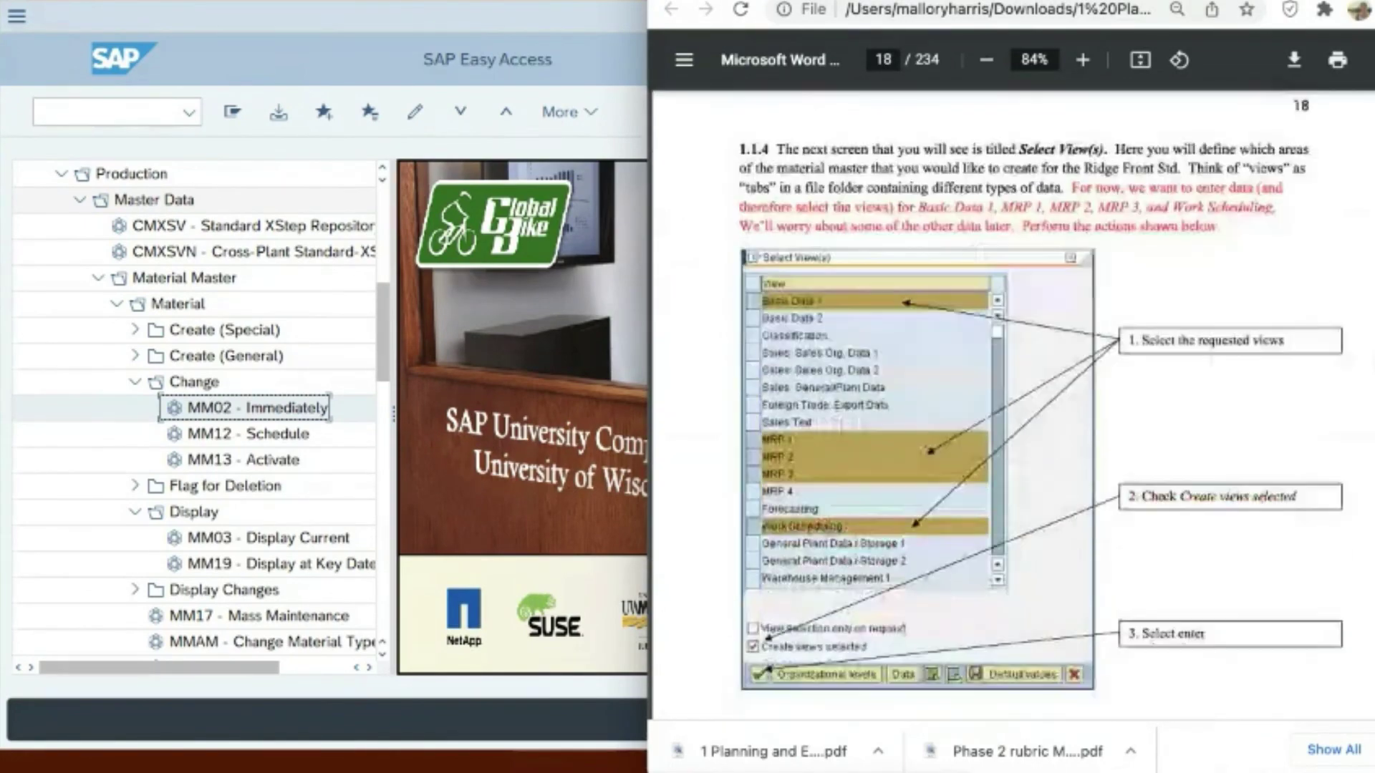
scroll(1013, 408, "down", 12)
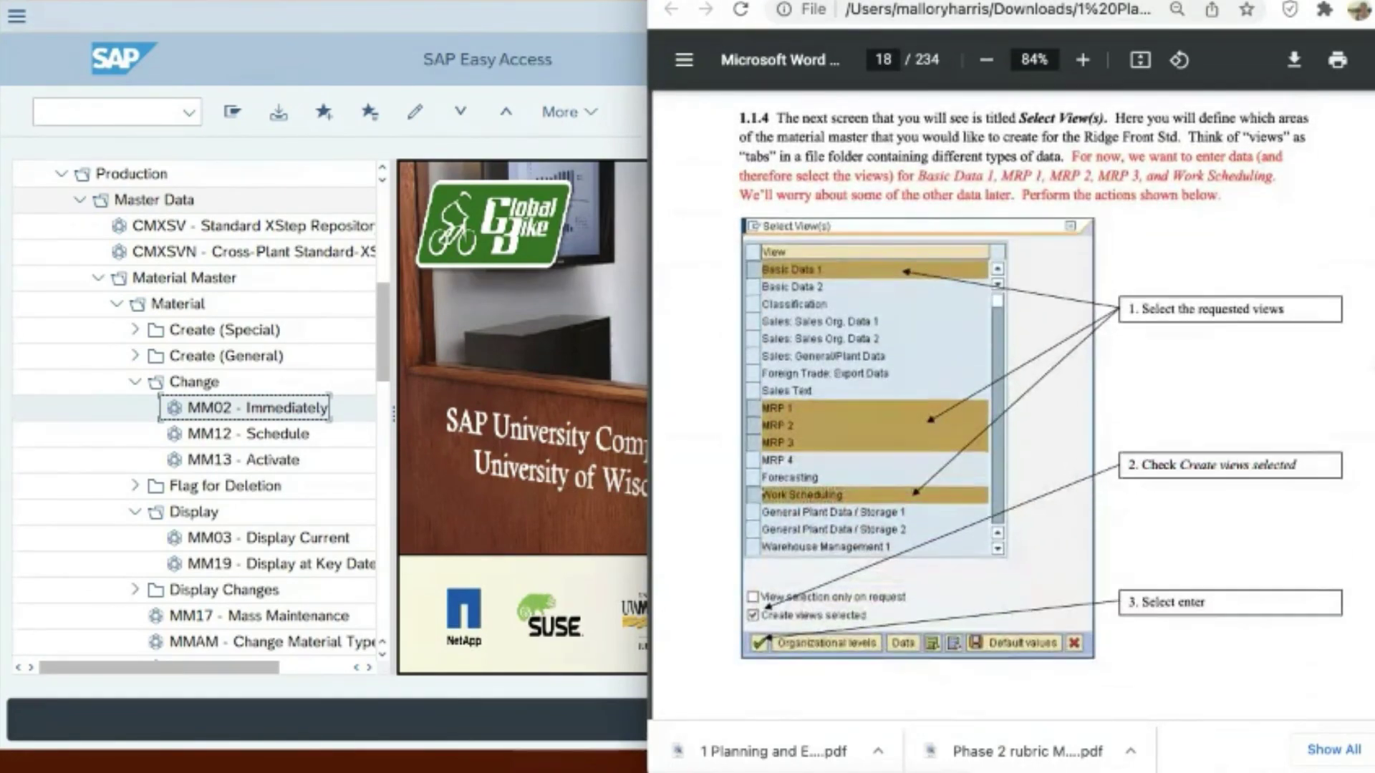
scroll(1013, 408, "down", 14)
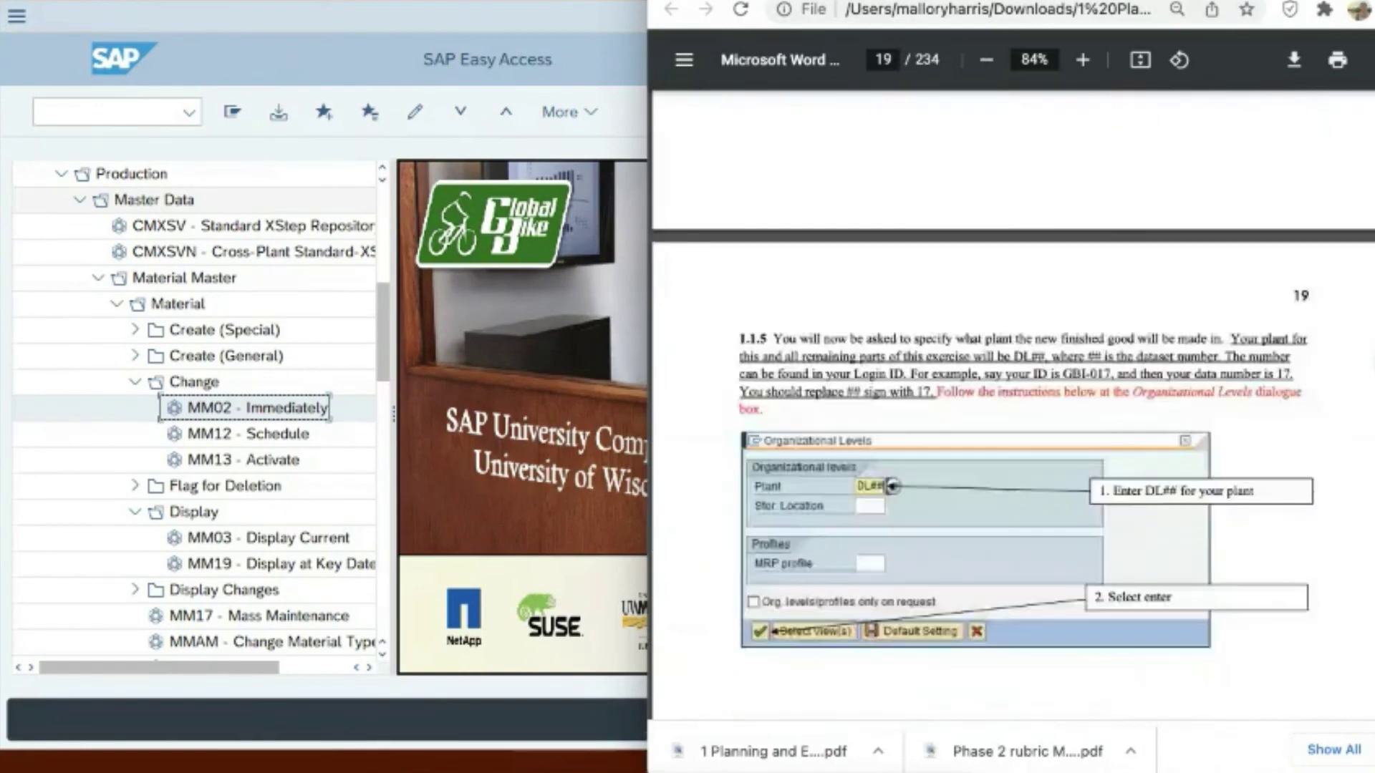
scroll(1013, 408, "up", 1)
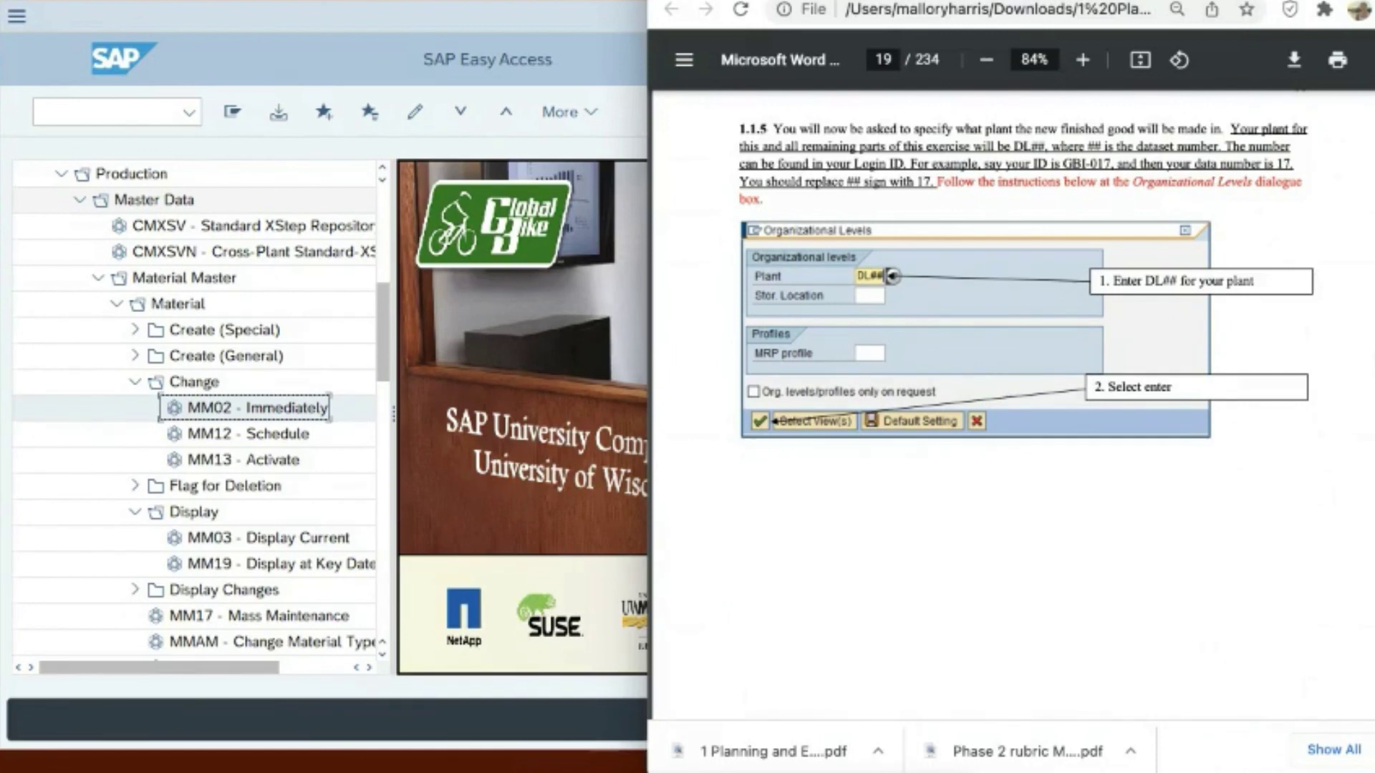
Step: Examine the lab instructions on pages 20 to 22 for filling in the Basic Data 1, MRP 1 and MRP 2 views
scroll(1013, 401, "down", 6)
scroll(1013, 401, "down", 10)
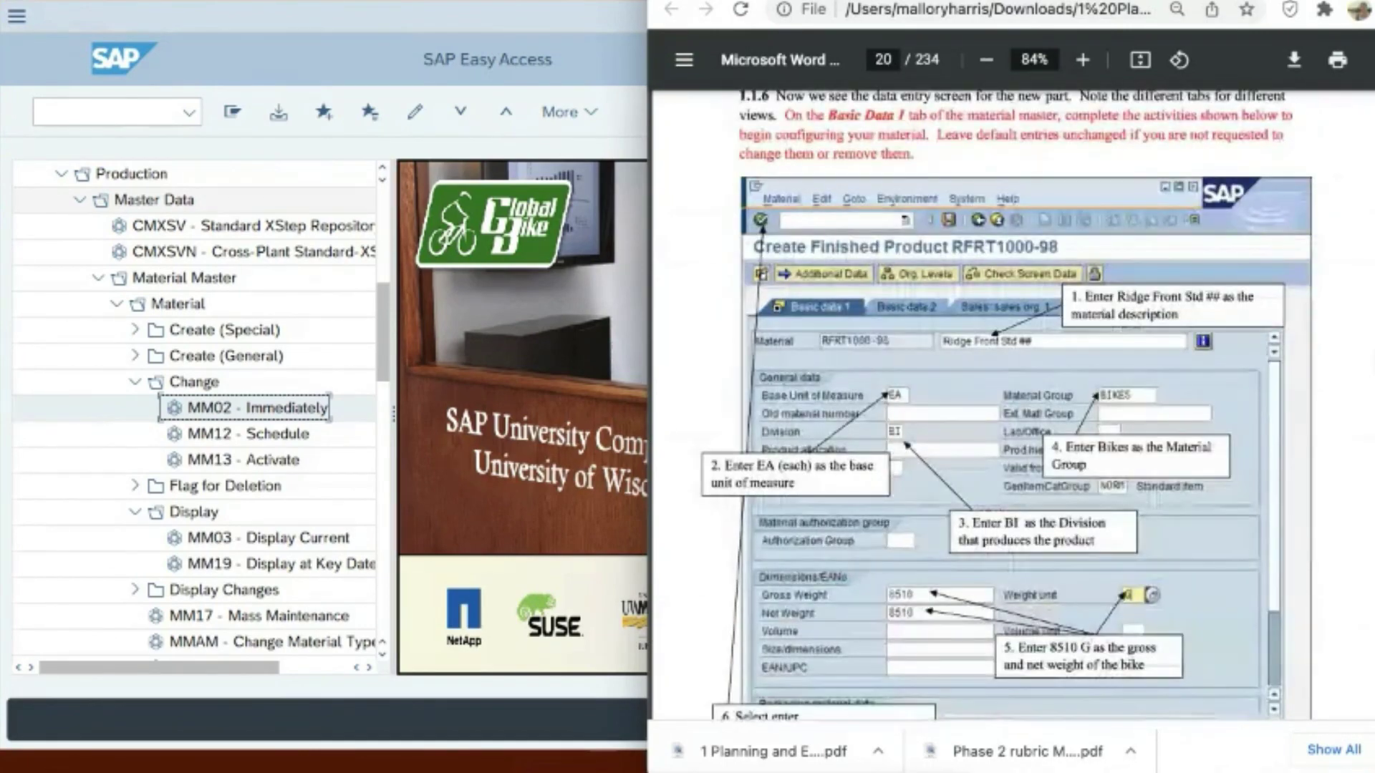
scroll(1013, 401, "down", 1)
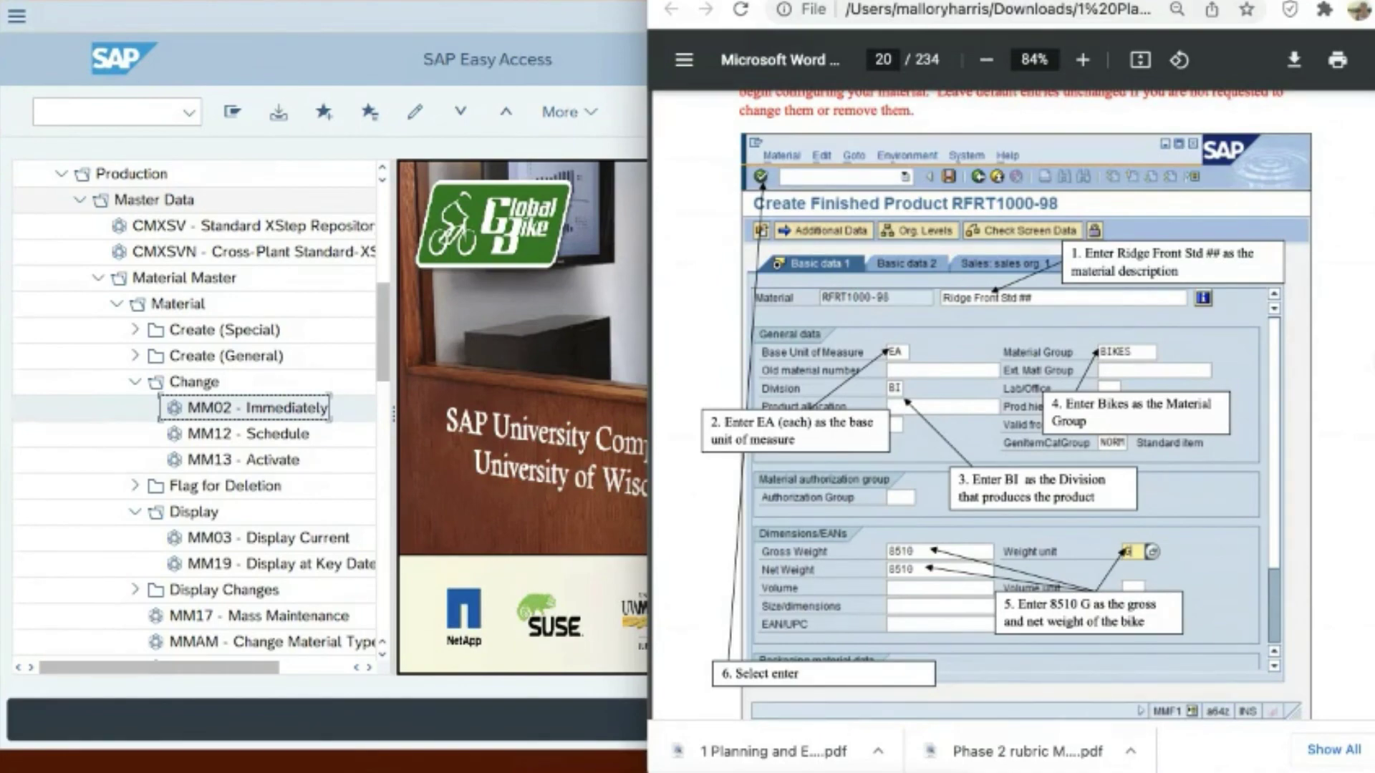
scroll(1006, 404, "down", 5)
scroll(1010, 405, "down", 8)
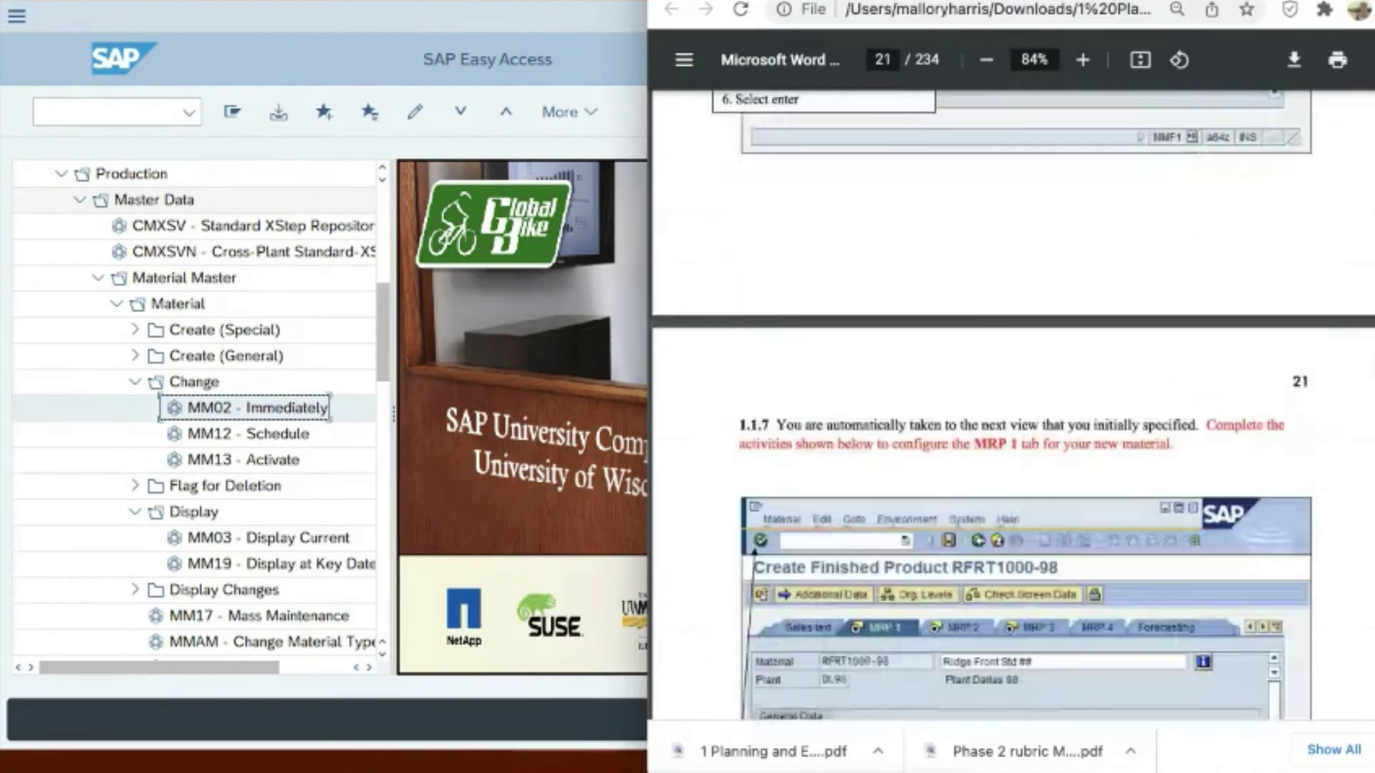
scroll(1010, 404, "down", 1)
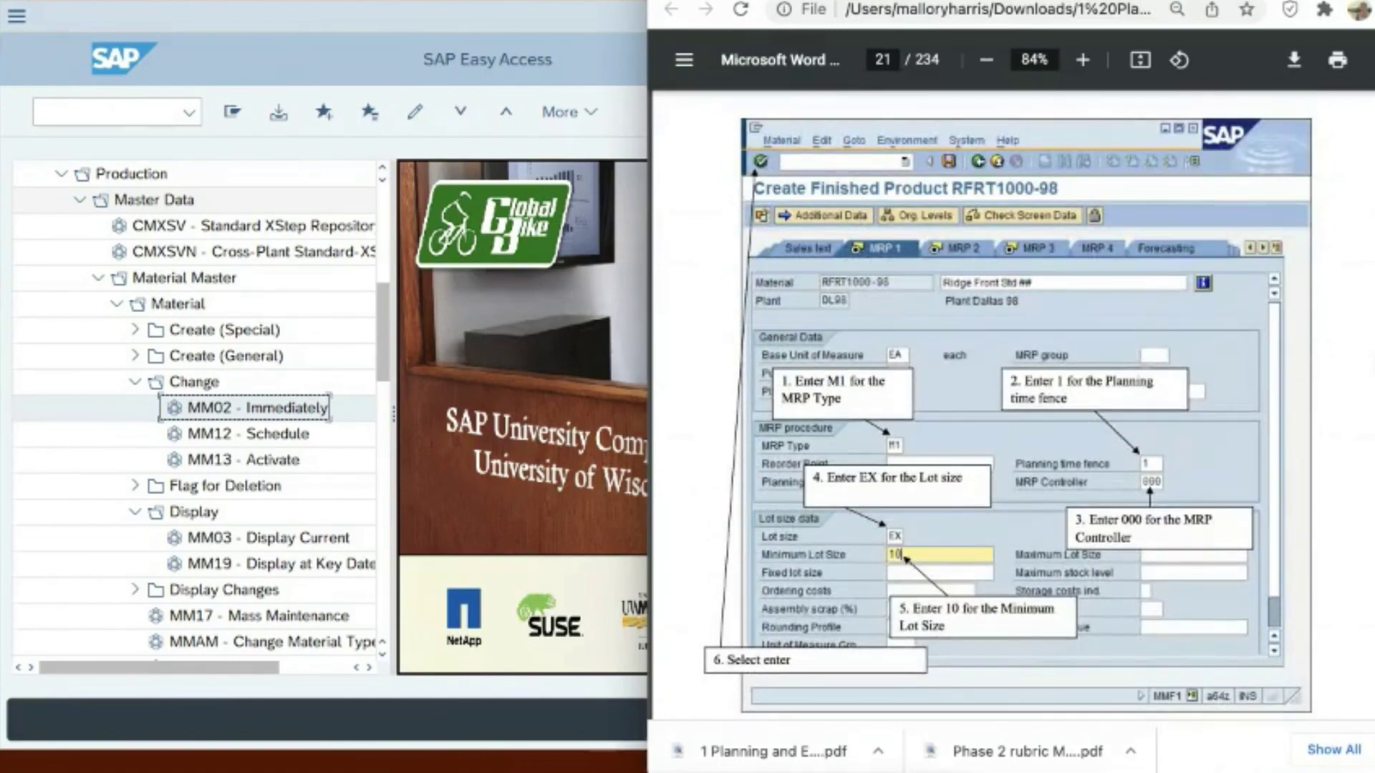
scroll(1010, 404, "down", 7)
scroll(1009, 405, "down", 7)
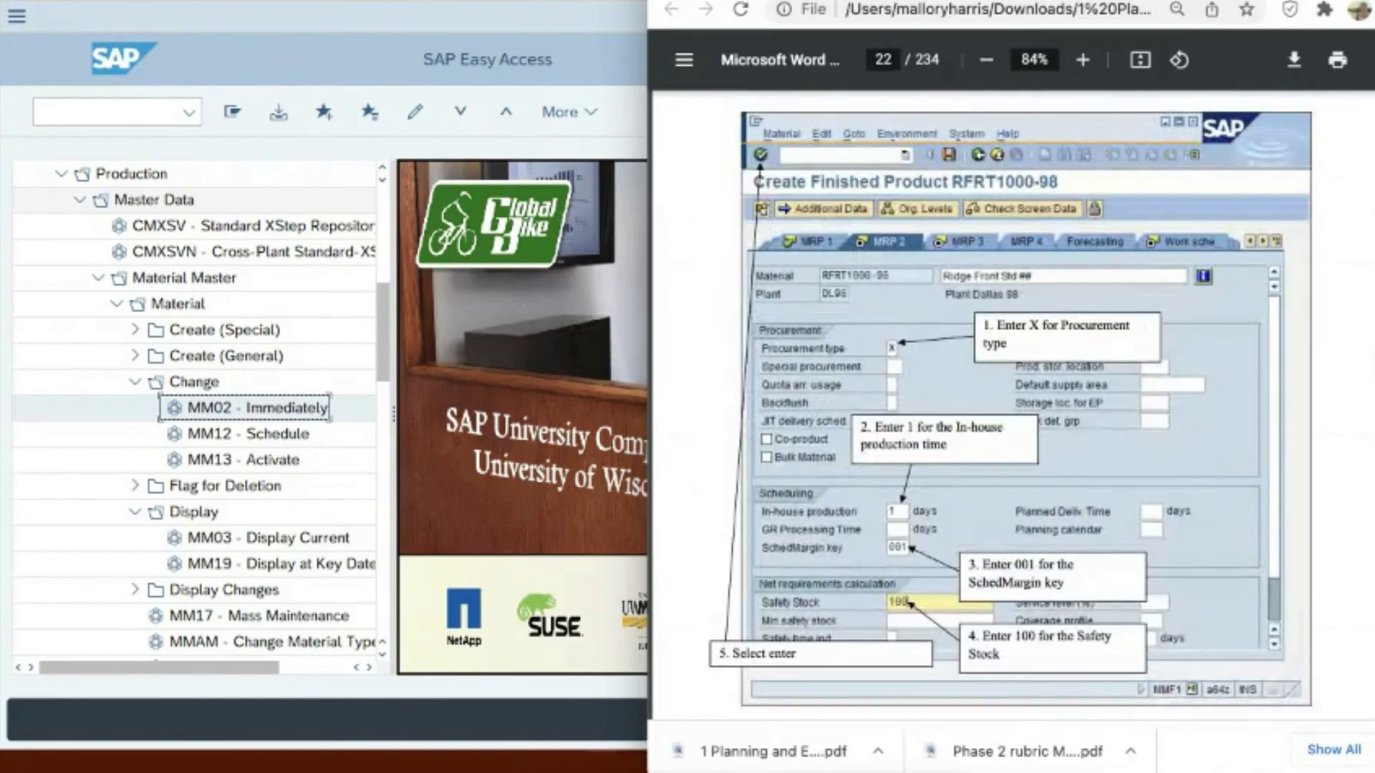
scroll(1009, 398, "down", 1)
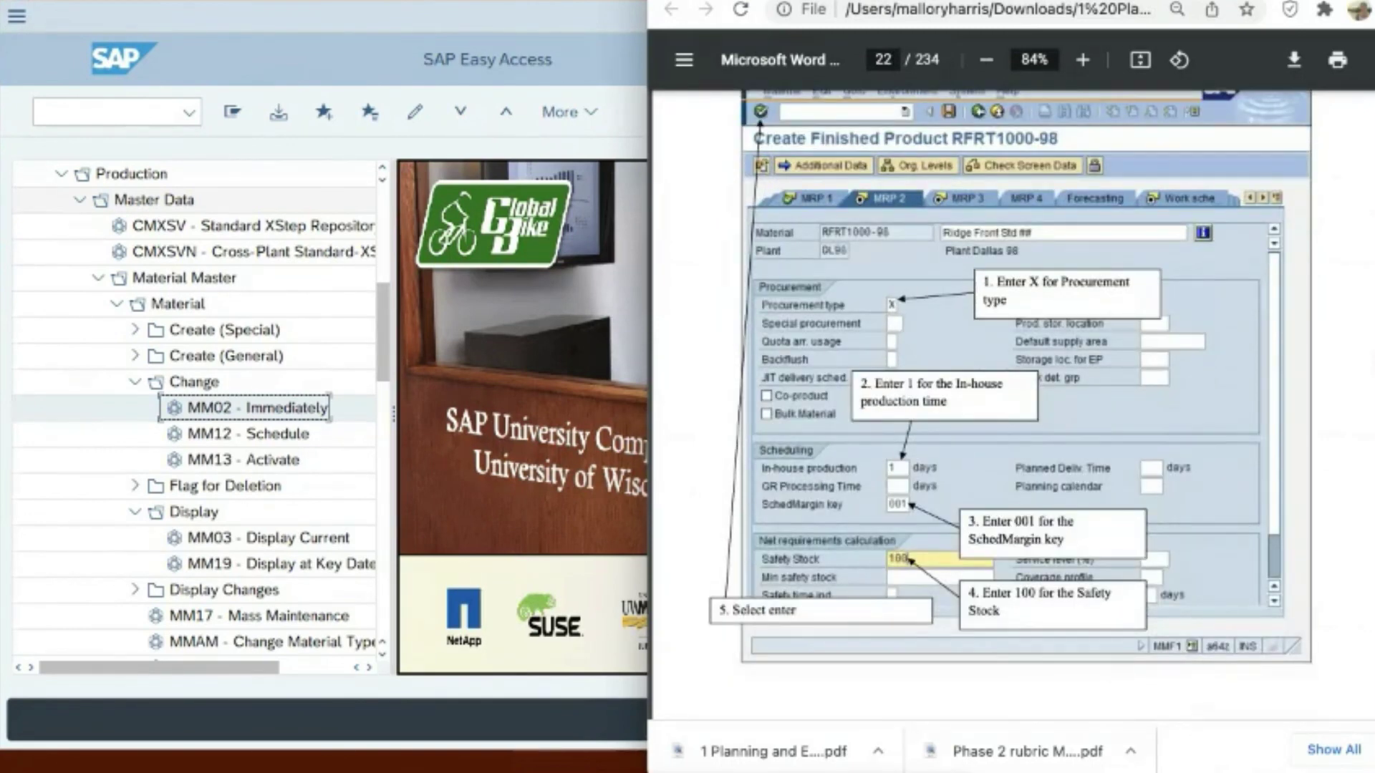